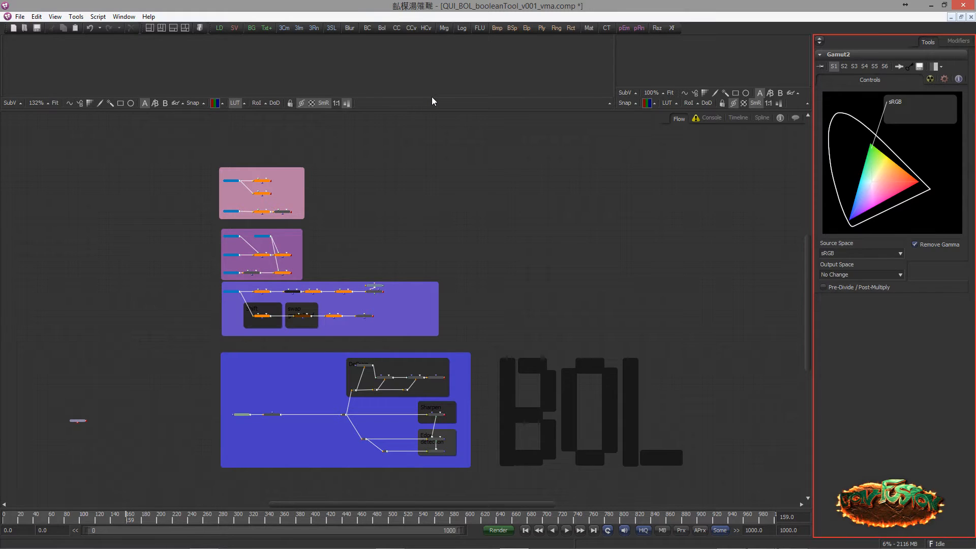
Frame GROUP_A in the node flow and enlarge the viewer area above it
scroll(183, 214, up, 2)
scroll(233, 211, up, 2)
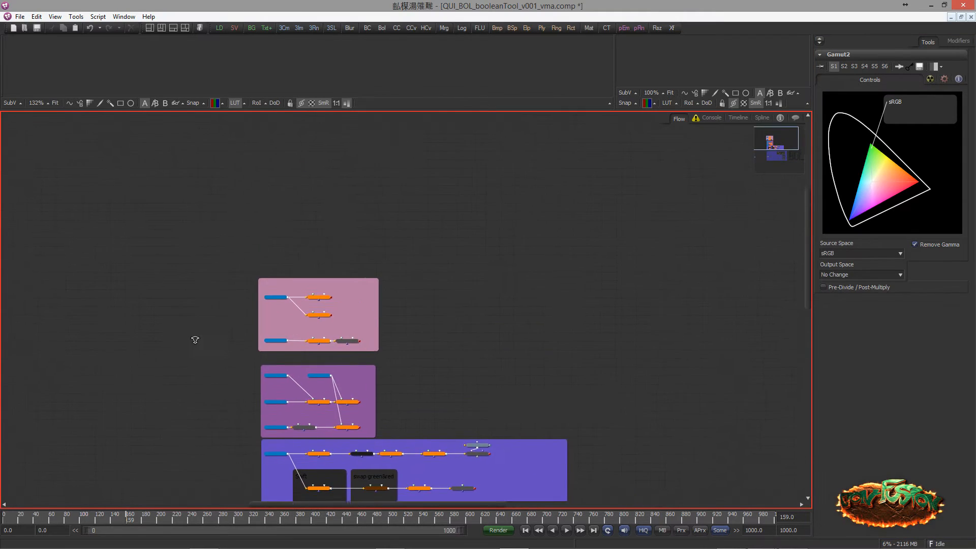
scroll(197, 339, up, 3)
scroll(285, 282, up, 3)
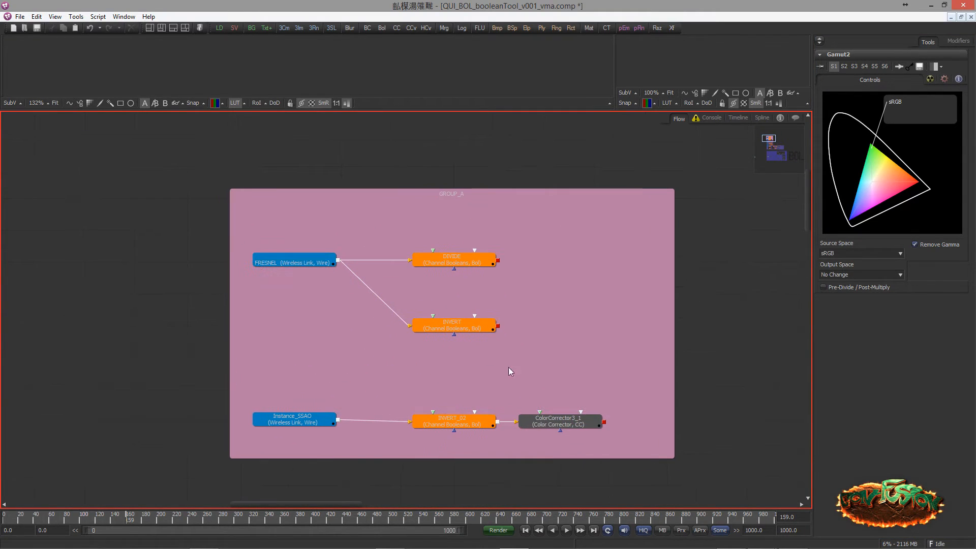
scroll(322, 219, up, 2)
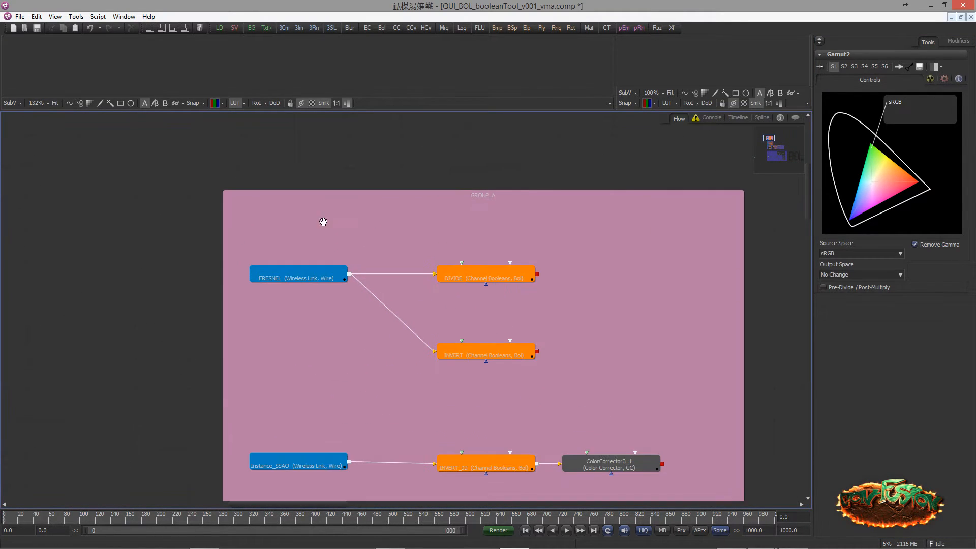
drag(325, 112, 356, 262)
scroll(266, 320, down, 3)
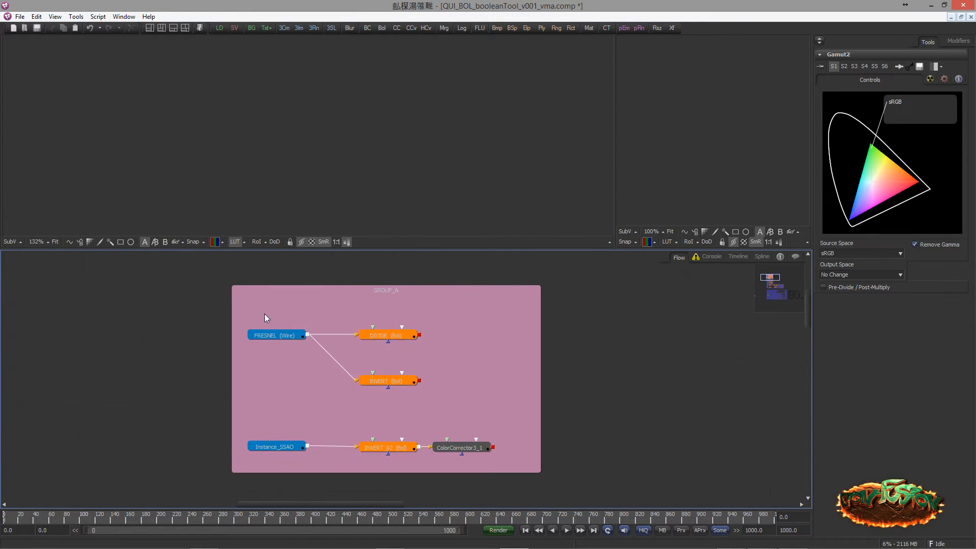
drag(284, 249, 308, 279)
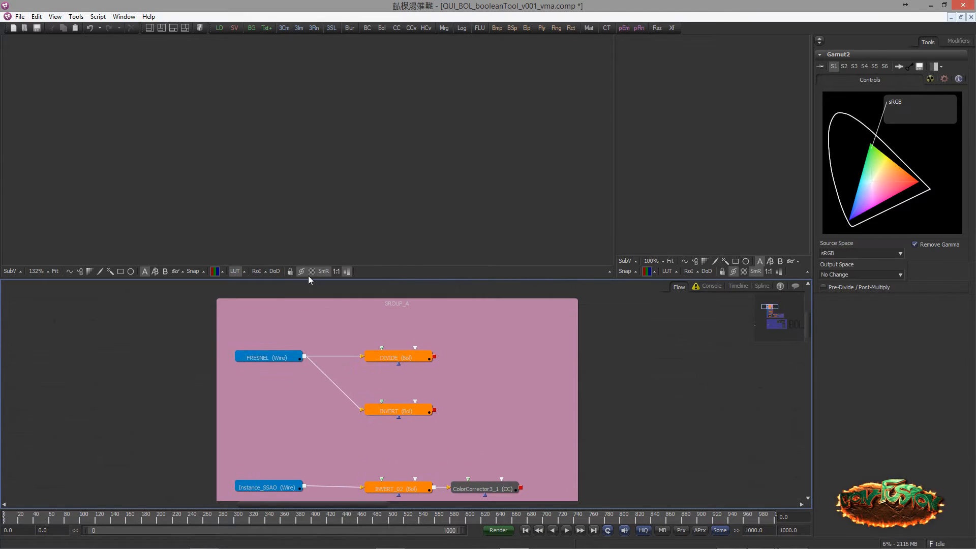
scroll(352, 287, down, 1)
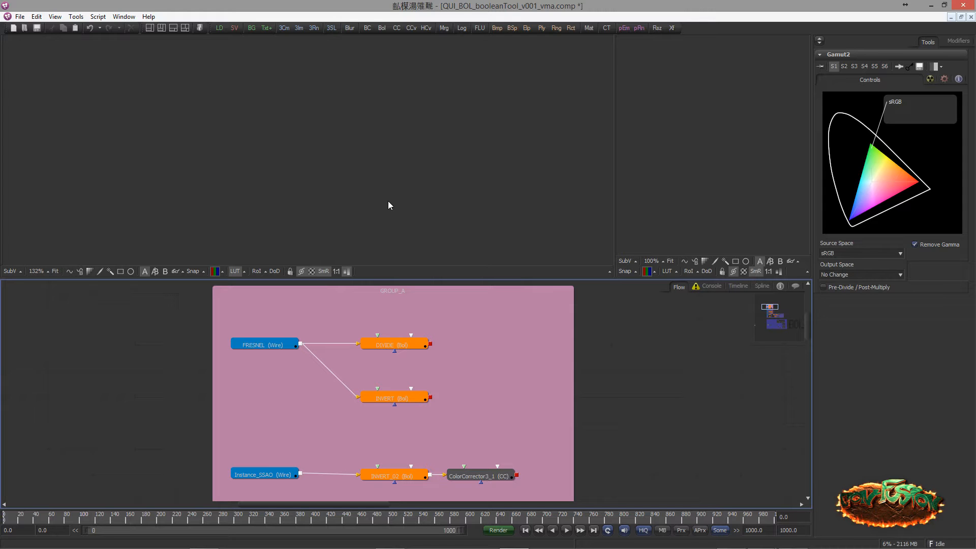
Display the FRESNEL node in the large viewer and inspect the edges of the skull rings
key(1)
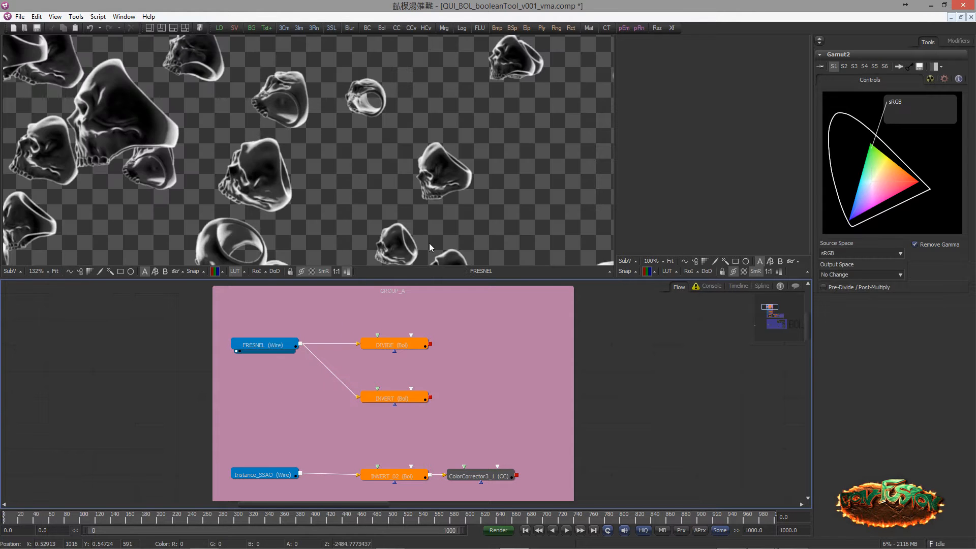
scroll(384, 172, down, 2)
drag(127, 145, 213, 135)
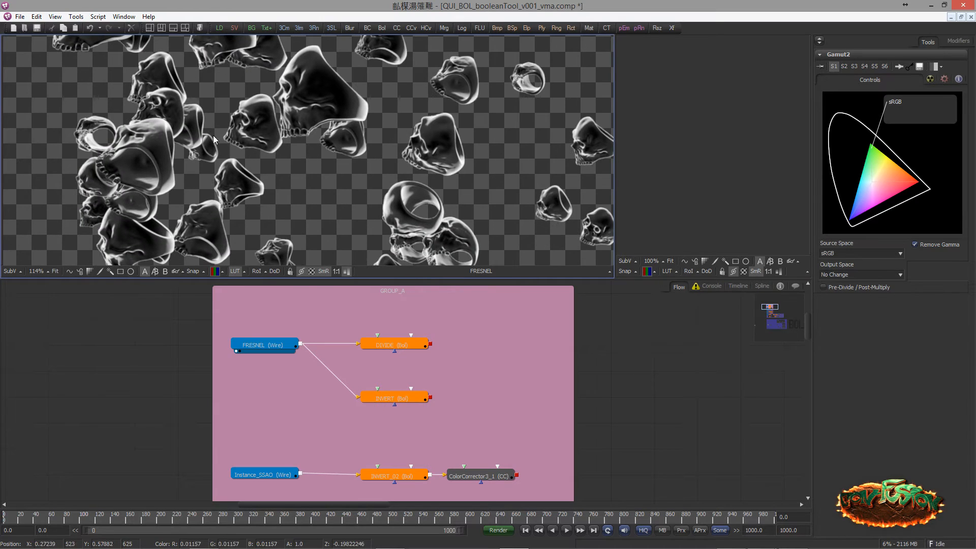
drag(259, 159, 282, 149)
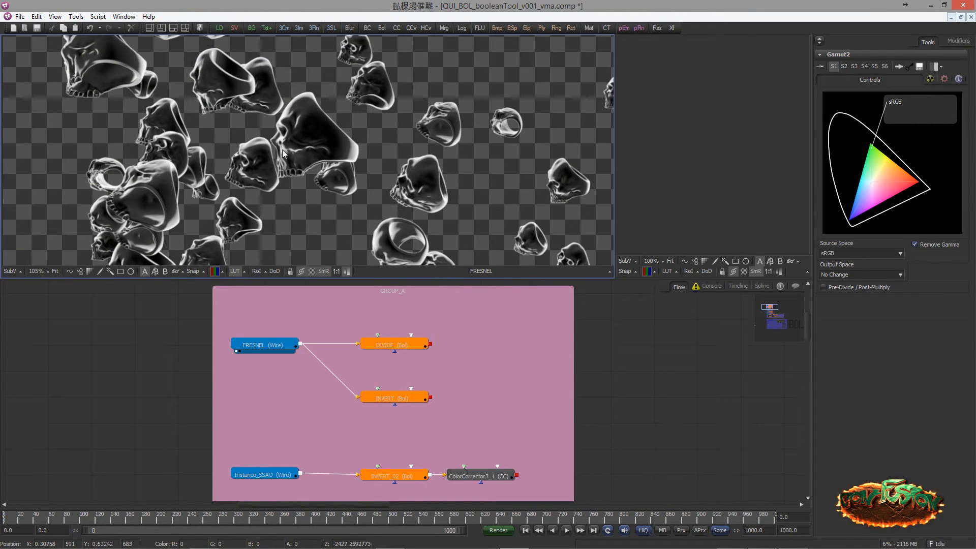
drag(273, 199, 322, 159)
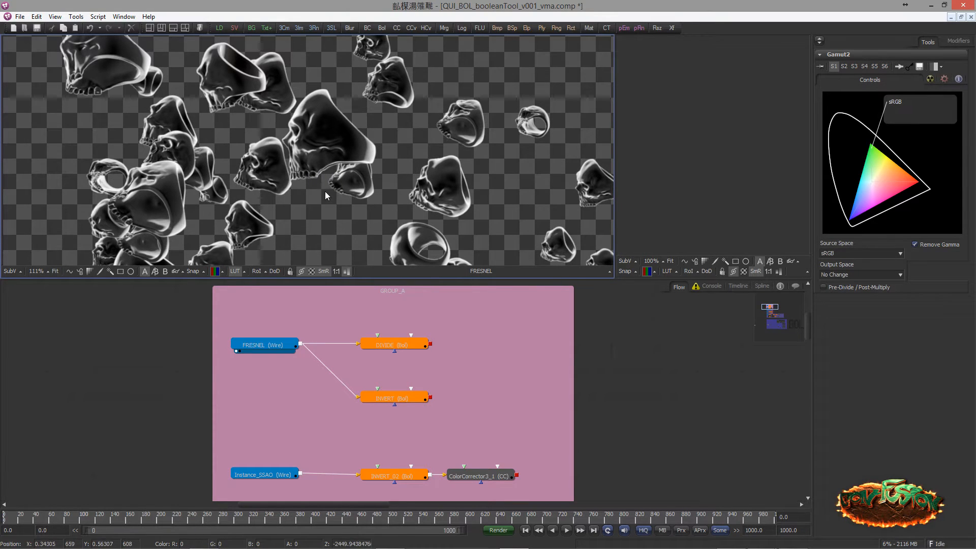
drag(333, 201, 324, 189)
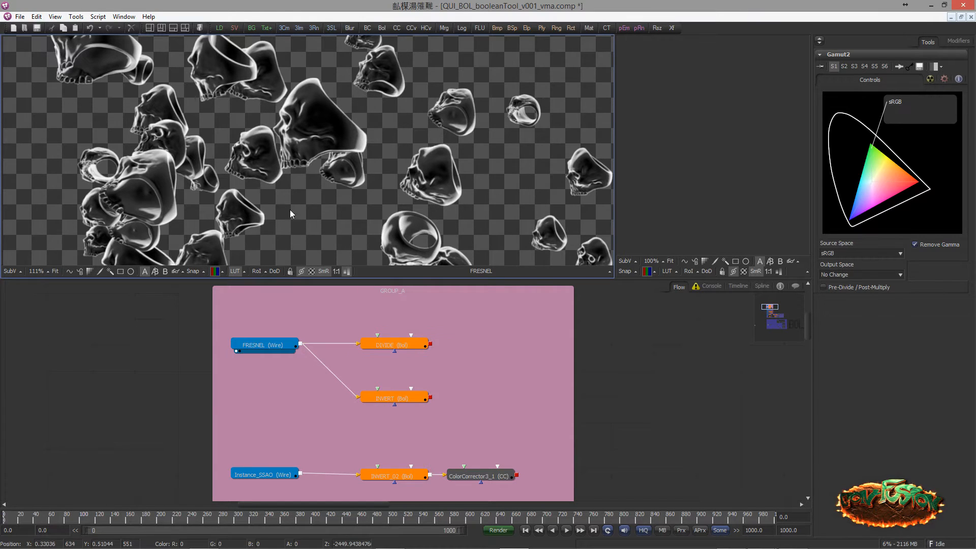
Display the DIVIDE node's output in the large viewer and examine the ring edges up close
scroll(330, 213, up, 3)
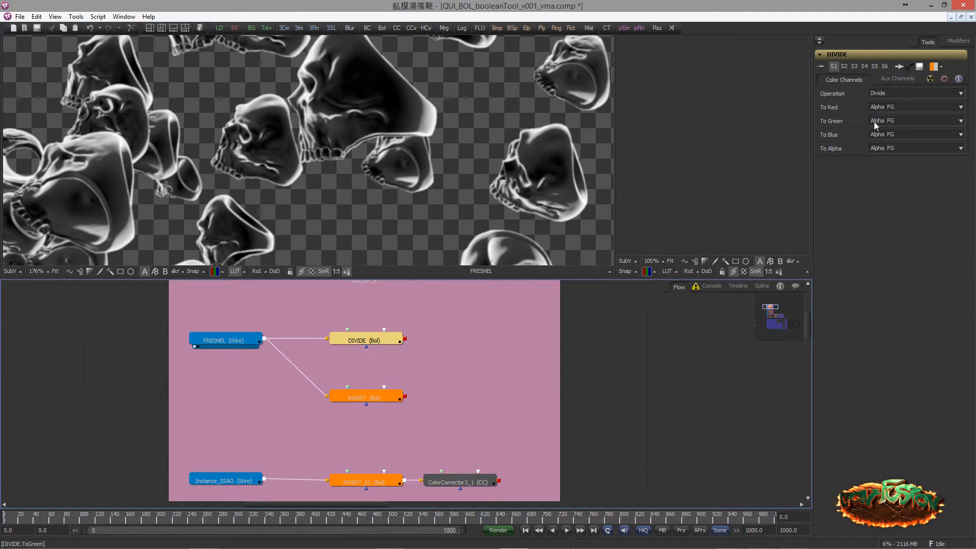
scroll(461, 161, up, 3)
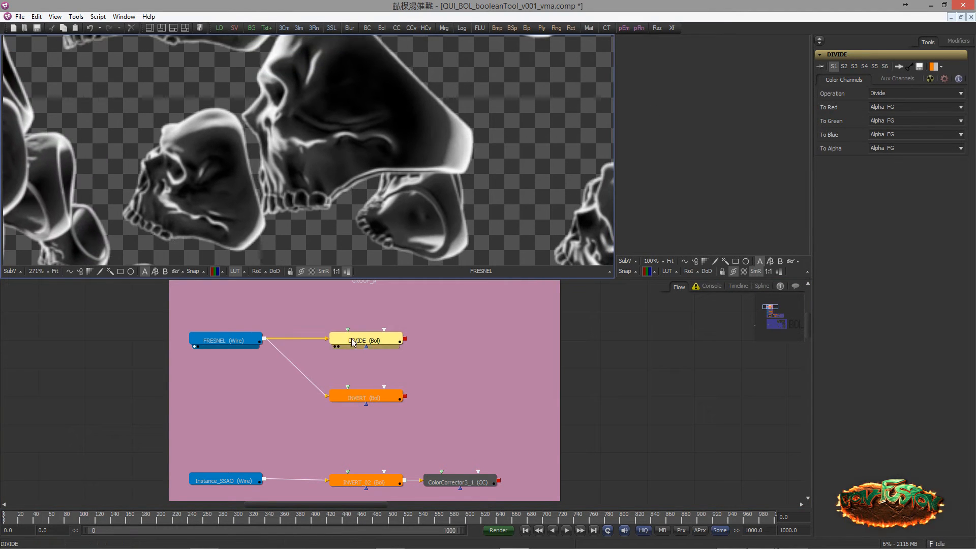
key(1)
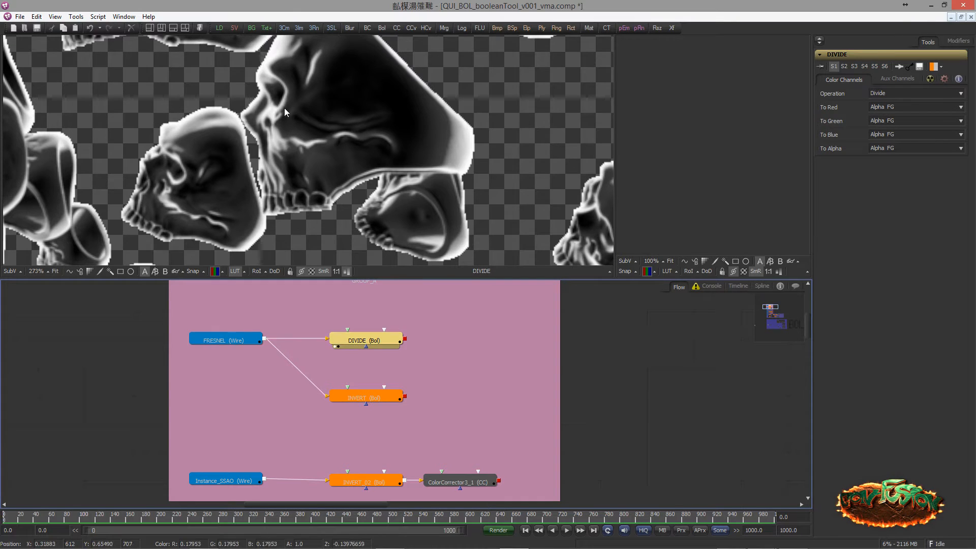
drag(181, 156, 279, 147)
drag(236, 174, 261, 163)
scroll(261, 163, up, 2)
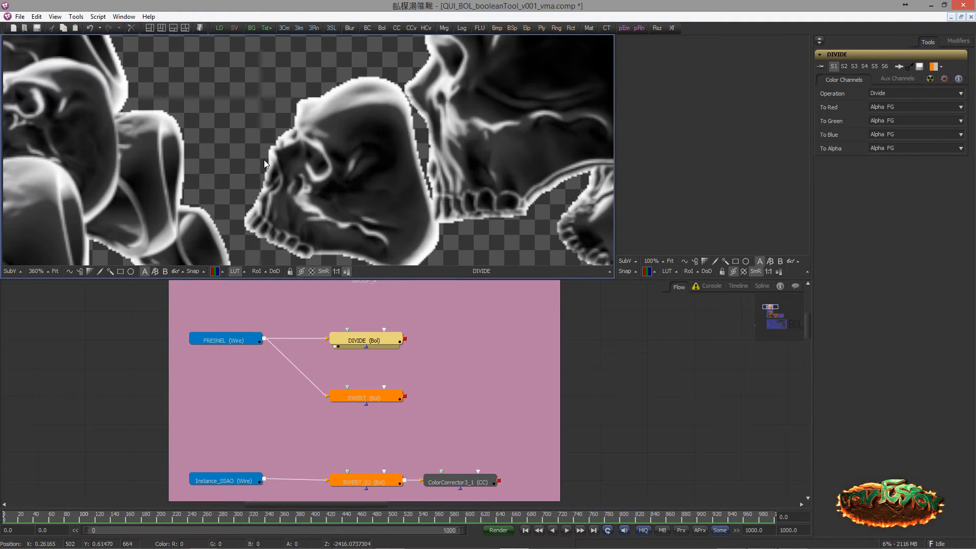
scroll(322, 168, up, 1)
scroll(321, 168, up, 2)
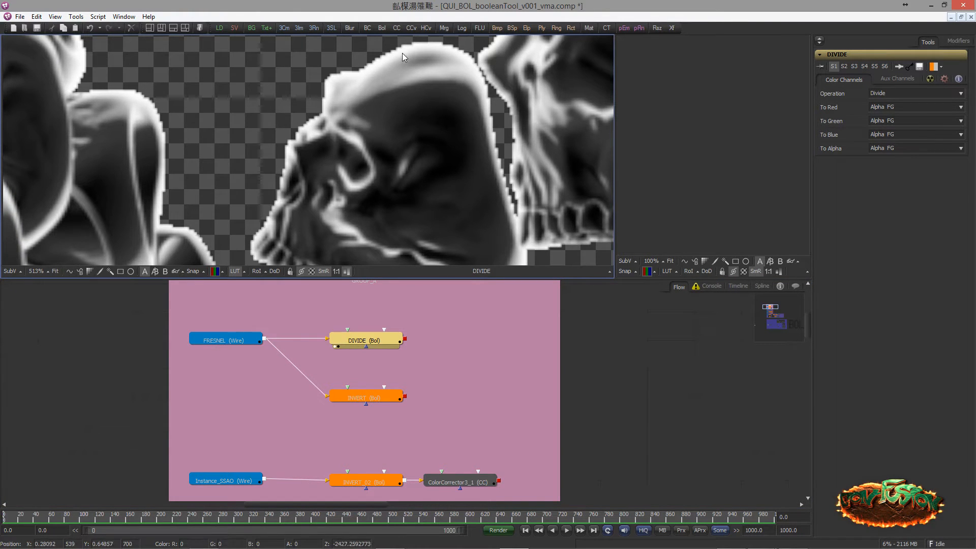
drag(299, 162, 312, 133)
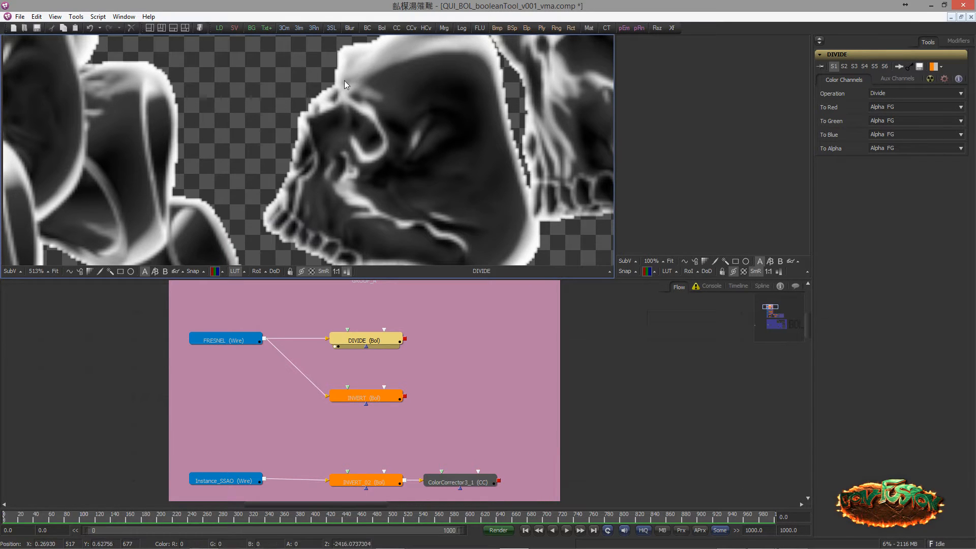
drag(301, 153, 317, 125)
drag(450, 338, 415, 354)
scroll(355, 171, down, 2)
scroll(355, 171, down, 1)
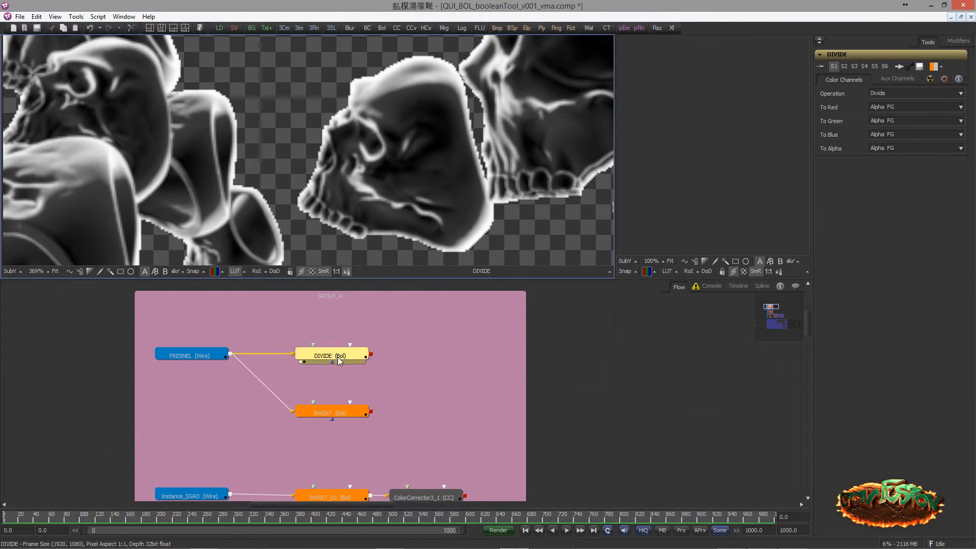
drag(338, 357, 417, 401)
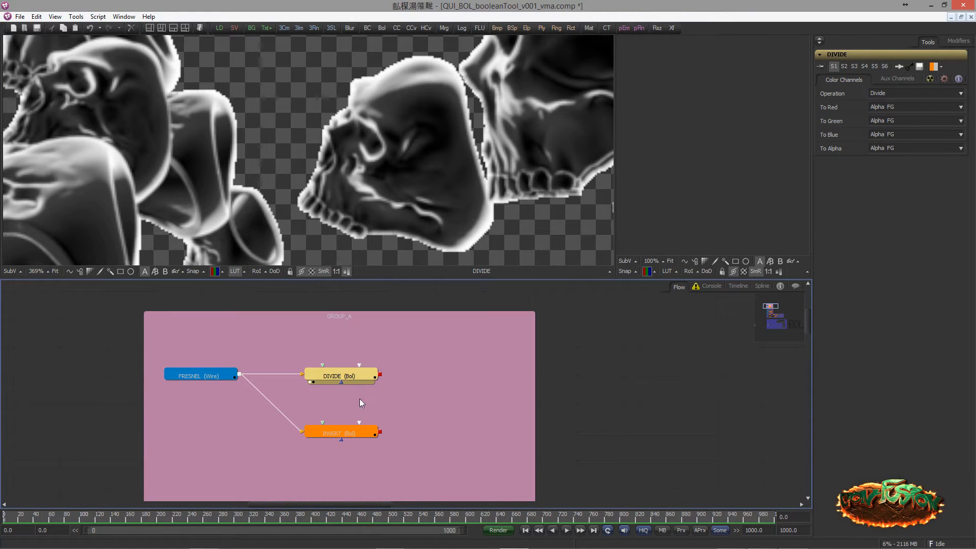
drag(418, 386, 419, 337)
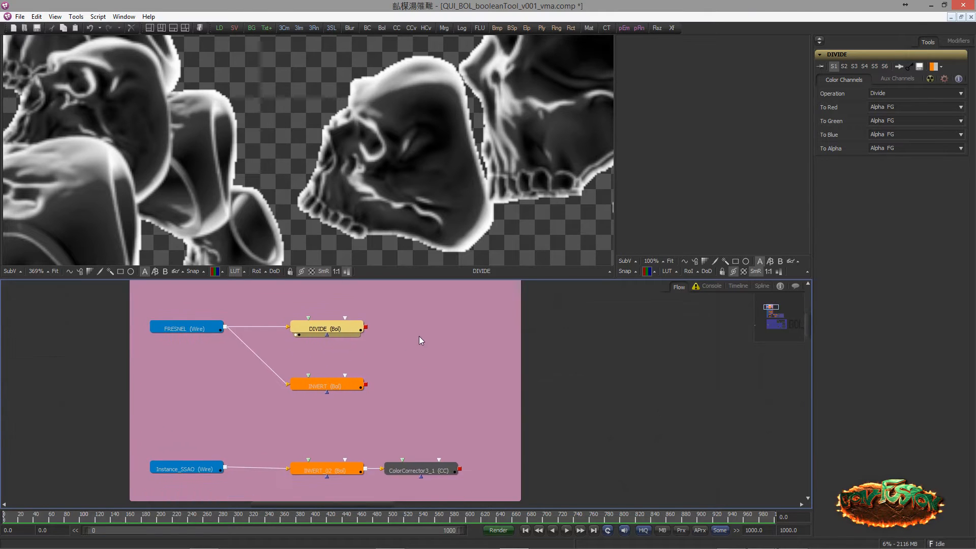
click(418, 335)
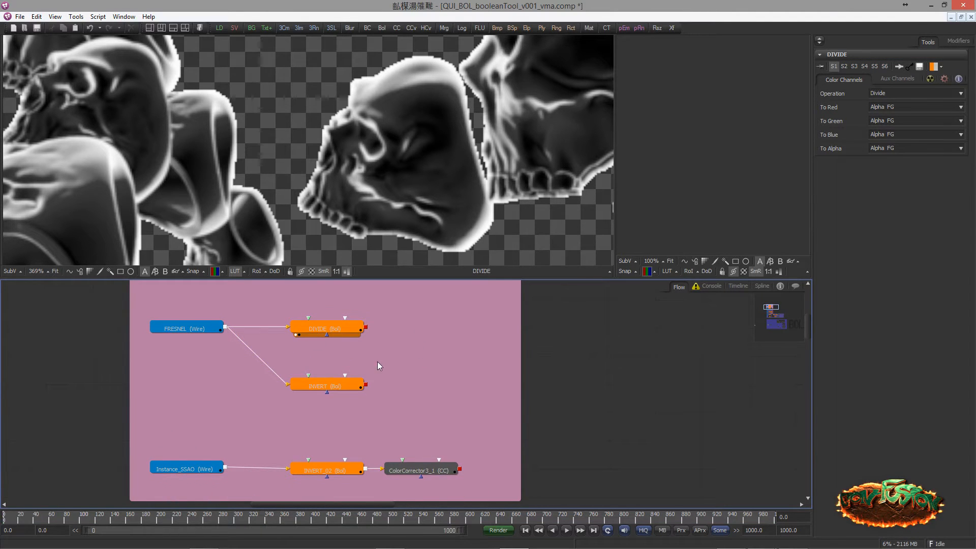
drag(417, 382, 434, 402)
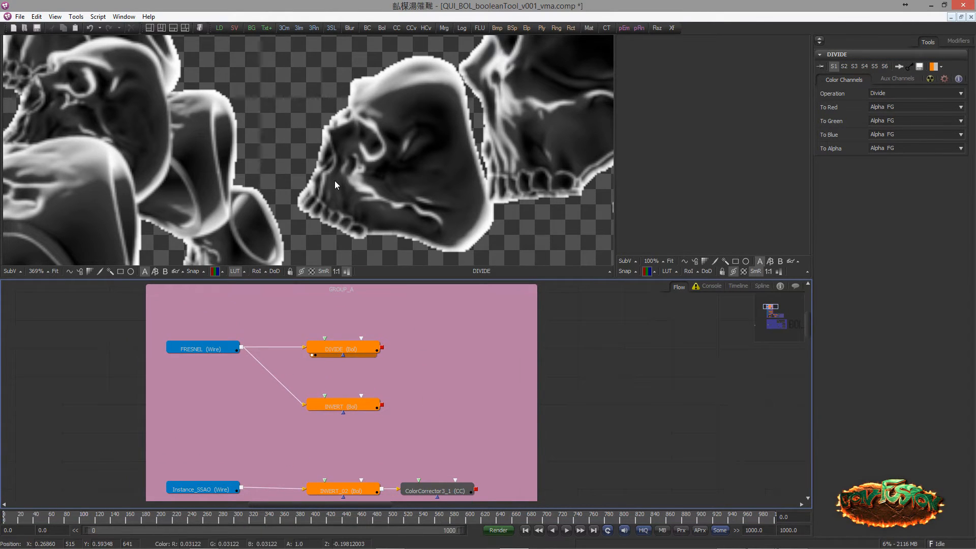
Display the INVERT node's output in the large viewer and check its To Alpha channel setting
click(358, 406)
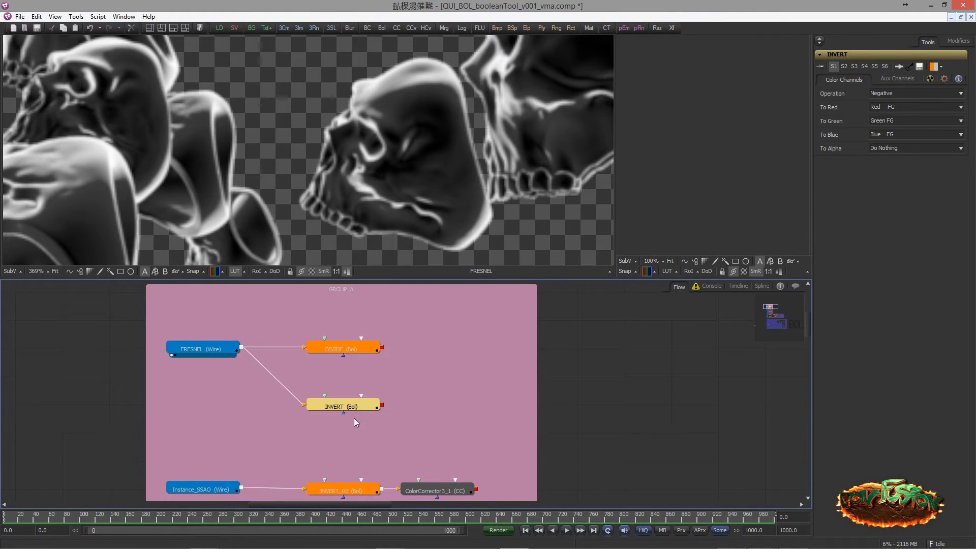
drag(351, 406, 328, 192)
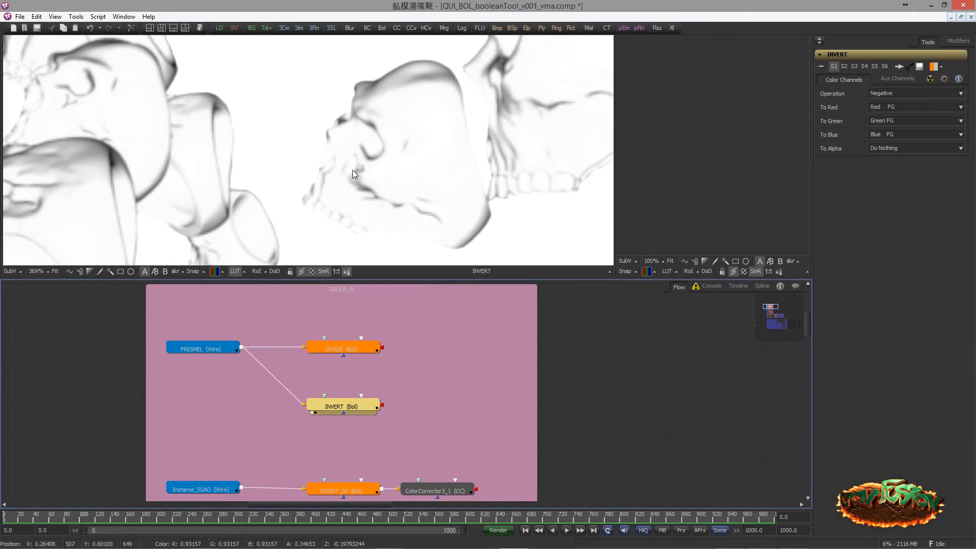
scroll(352, 170, down, 6)
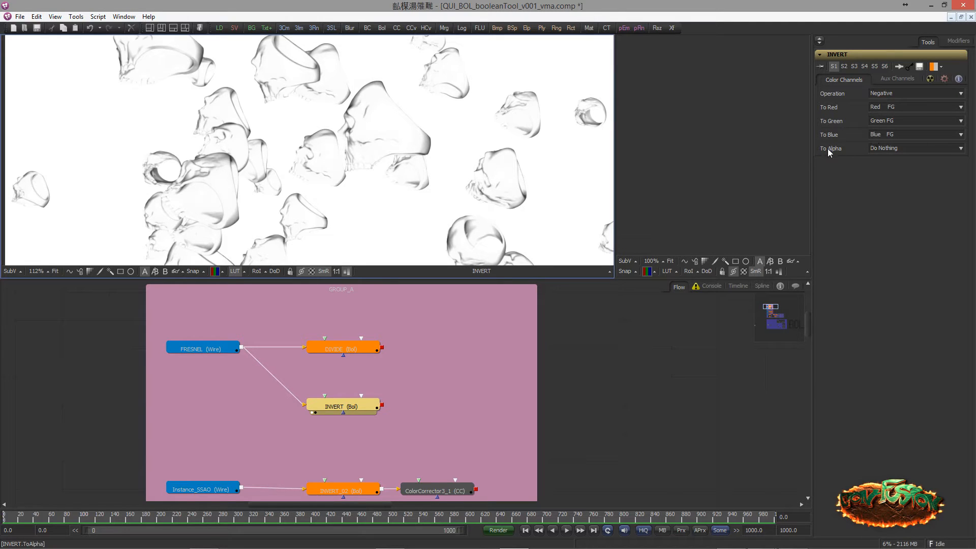
click(880, 148)
click(882, 151)
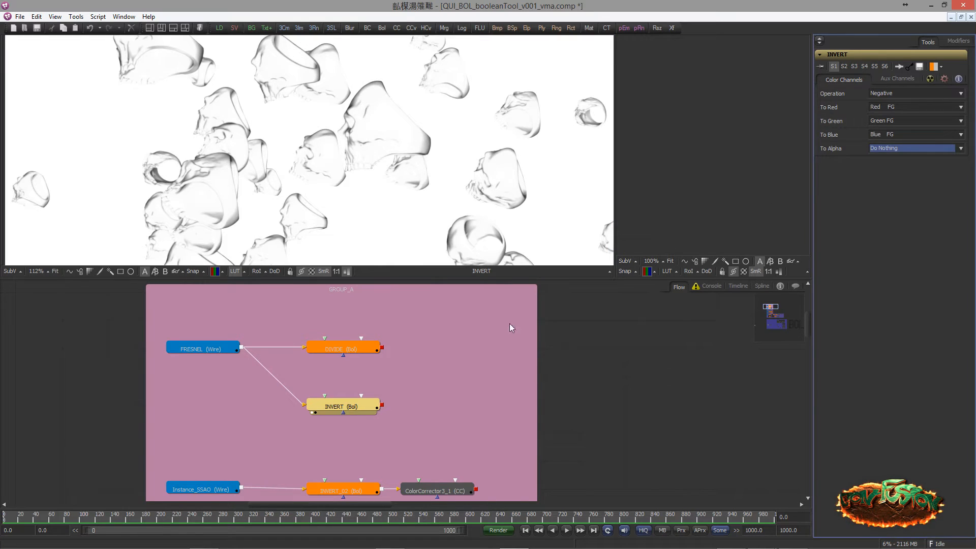
Display the Instance_SSAO node and its inverted output from INVERT_02 in the large viewer for comparison
click(413, 344)
drag(442, 360, 446, 353)
drag(340, 382, 366, 311)
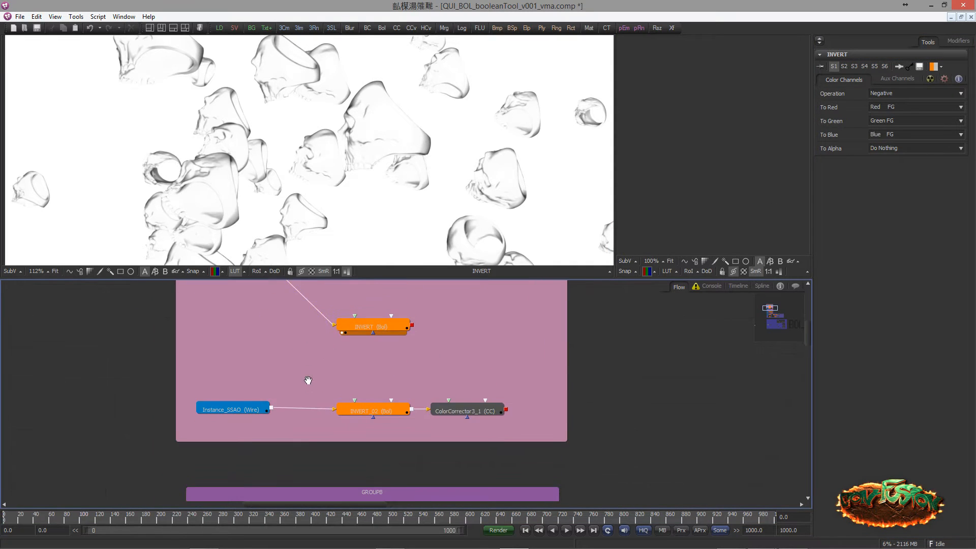
drag(308, 379, 329, 327)
drag(253, 328, 338, 337)
drag(398, 318, 392, 363)
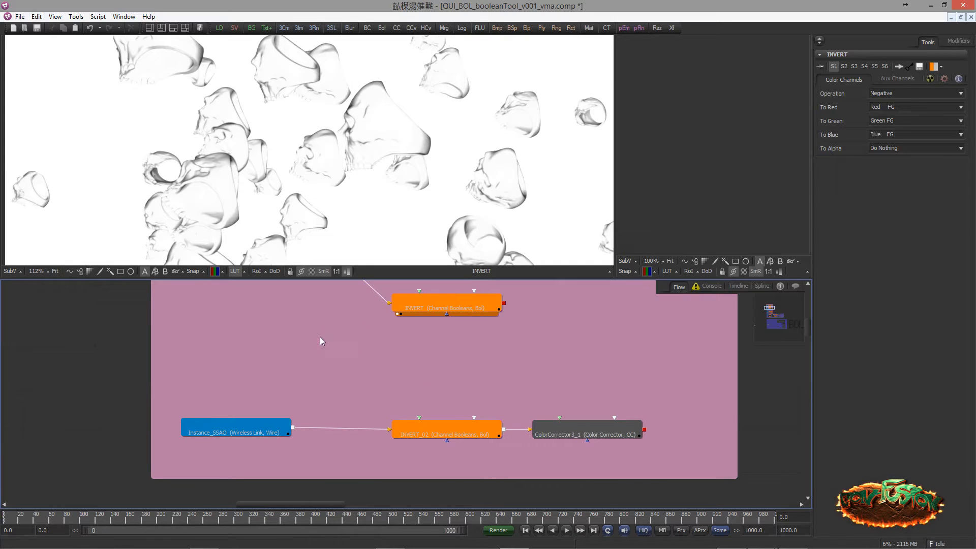
drag(237, 428, 244, 216)
drag(295, 335, 233, 336)
drag(338, 387, 323, 361)
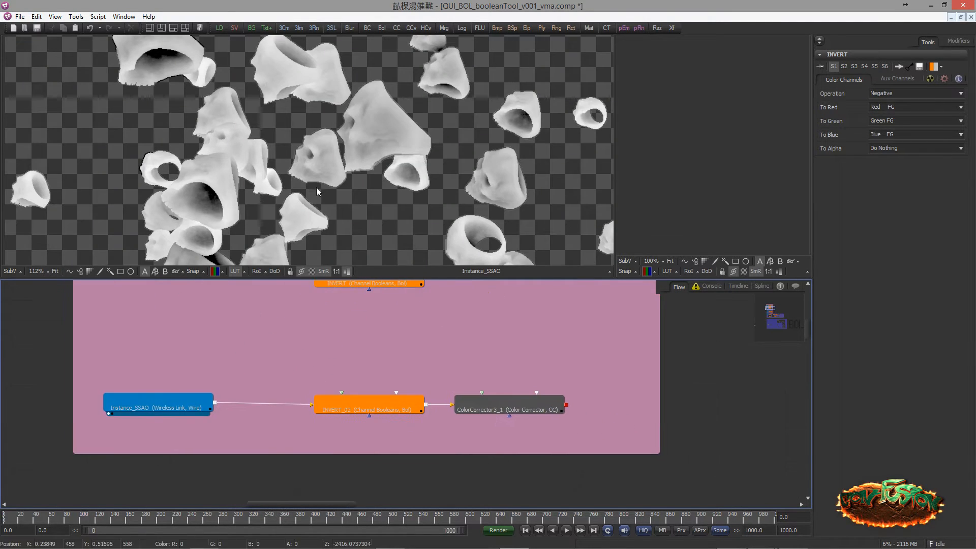
drag(296, 187, 332, 182)
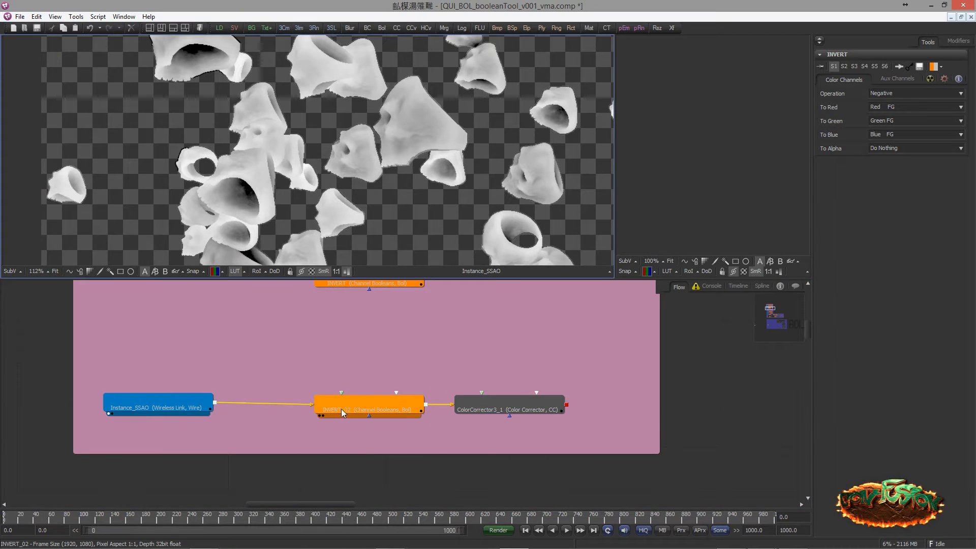
drag(334, 413, 313, 224)
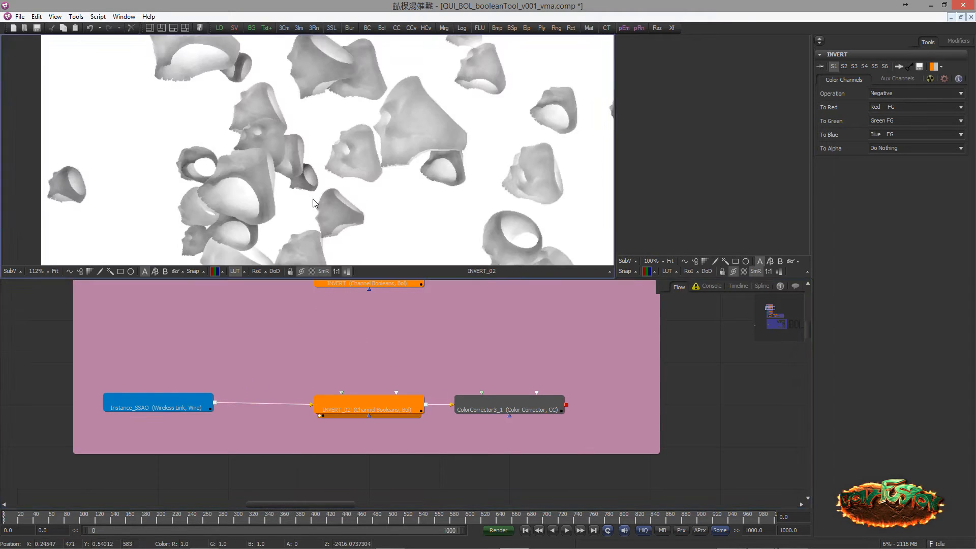
Display the ColorCorrector3_1 output in the large viewer and review the node's Master Blue colour controls
drag(506, 403, 311, 126)
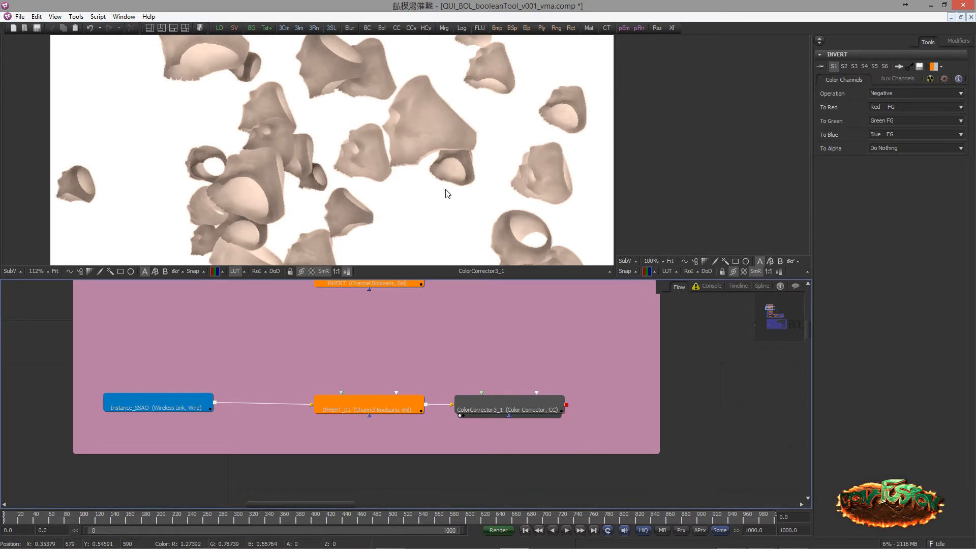
drag(298, 225, 343, 236)
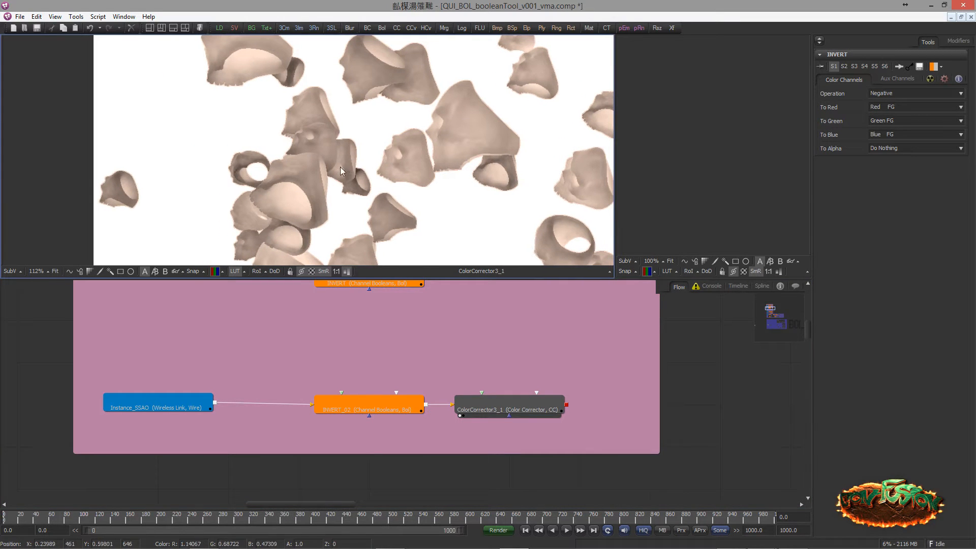
scroll(340, 167, down, 3)
drag(263, 166, 219, 144)
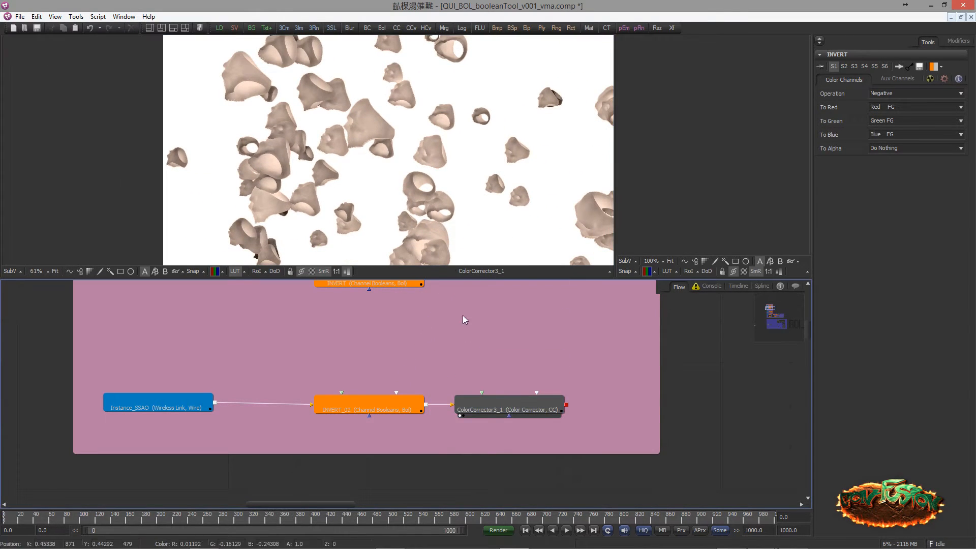
click(486, 414)
scroll(857, 349, down, 3)
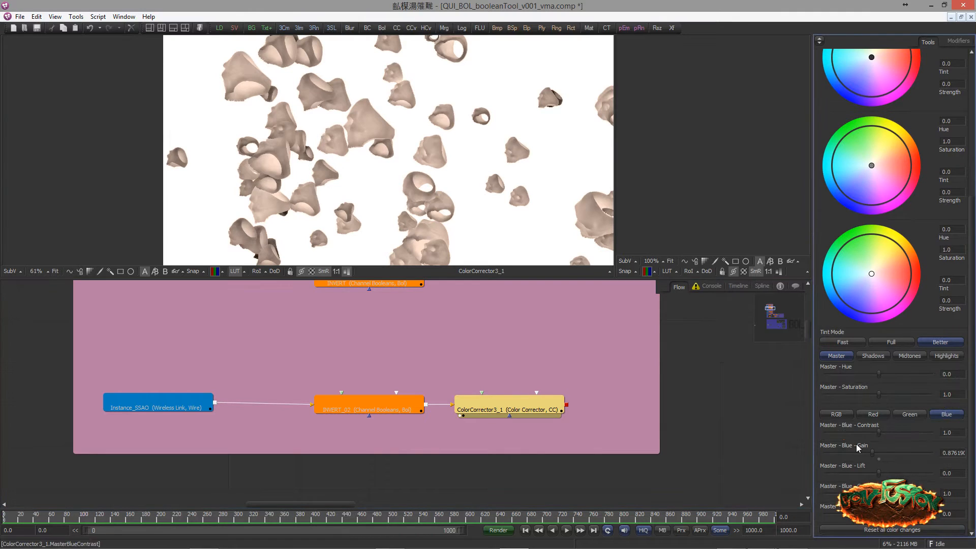
Adjust the Master Blue gain of ColorCorrector3_1 and tint its output orange at a strength of about 0.43
drag(852, 455, 862, 456)
scroll(872, 189, up, 4)
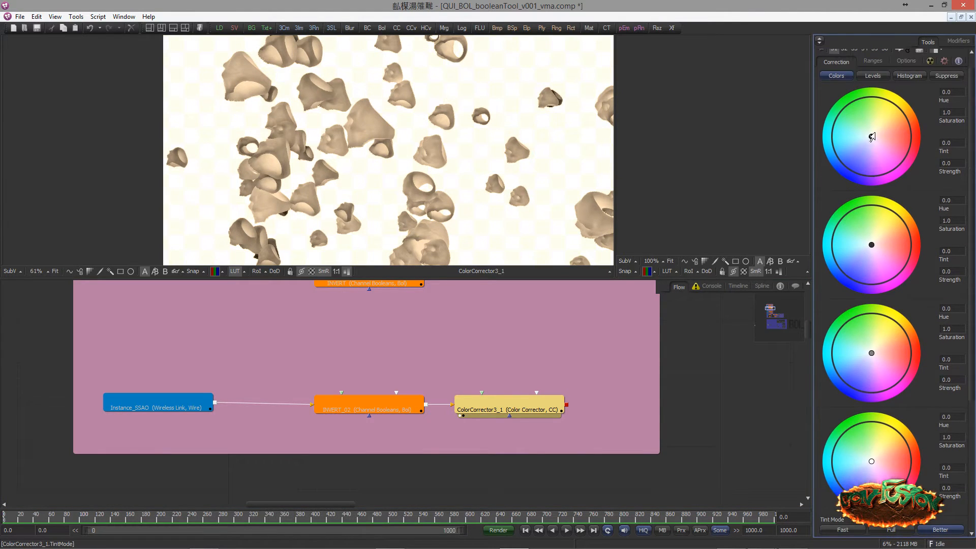
drag(871, 136, 896, 131)
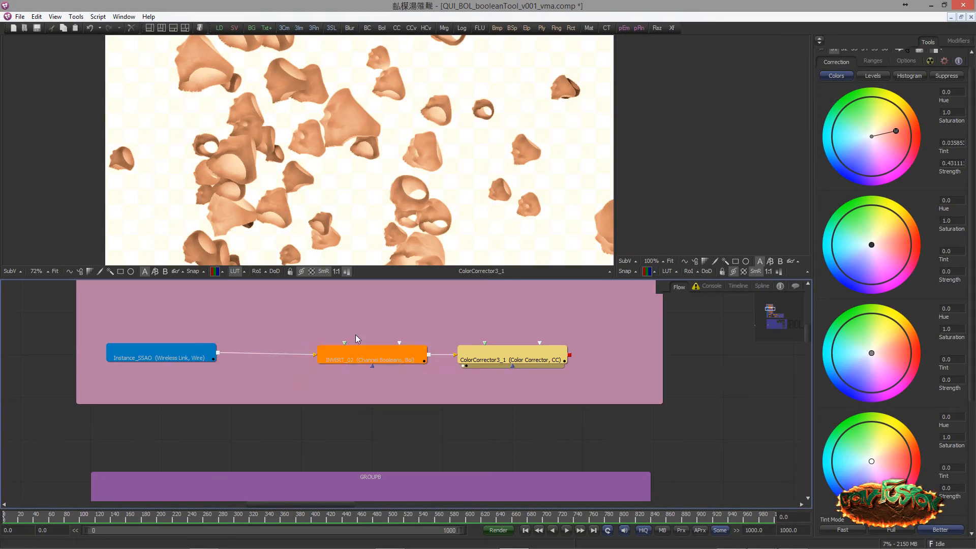
Display the BEAUTY node and the SSAO node of GROUPB in the large viewer, one after the other
drag(335, 369, 359, 328)
drag(370, 366, 358, 266)
drag(378, 312, 347, 299)
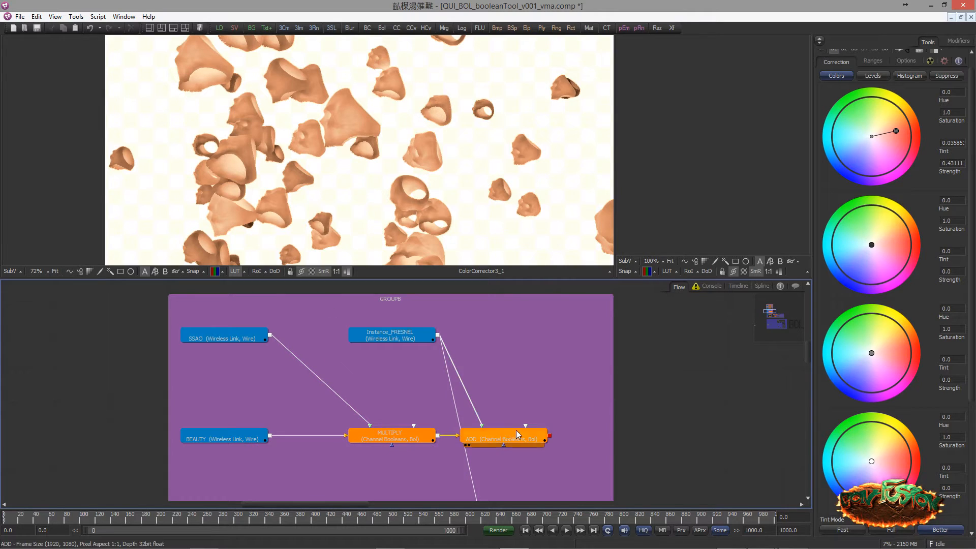
drag(230, 441, 218, 210)
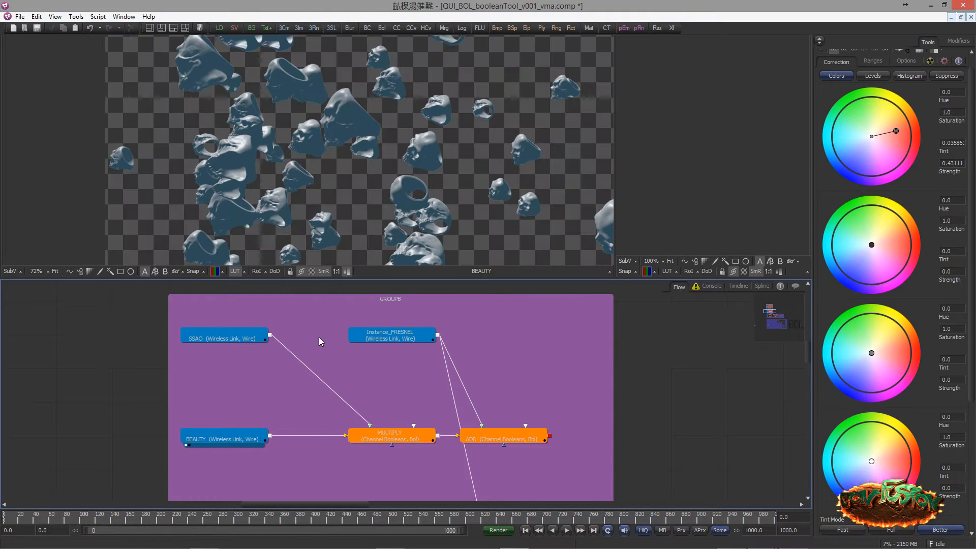
drag(237, 337, 183, 209)
Open the MULTIPLY node's channel settings and examine its output up close in the large viewer
click(365, 438)
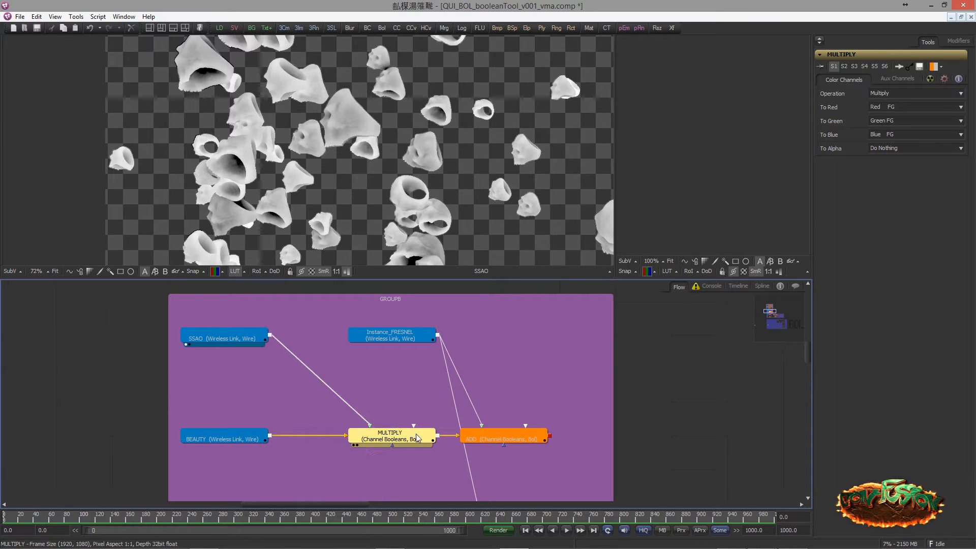
mouse_move(391, 436)
mouse_down()
mouse_move(354, 199)
mouse_move(334, 175)
mouse_up()
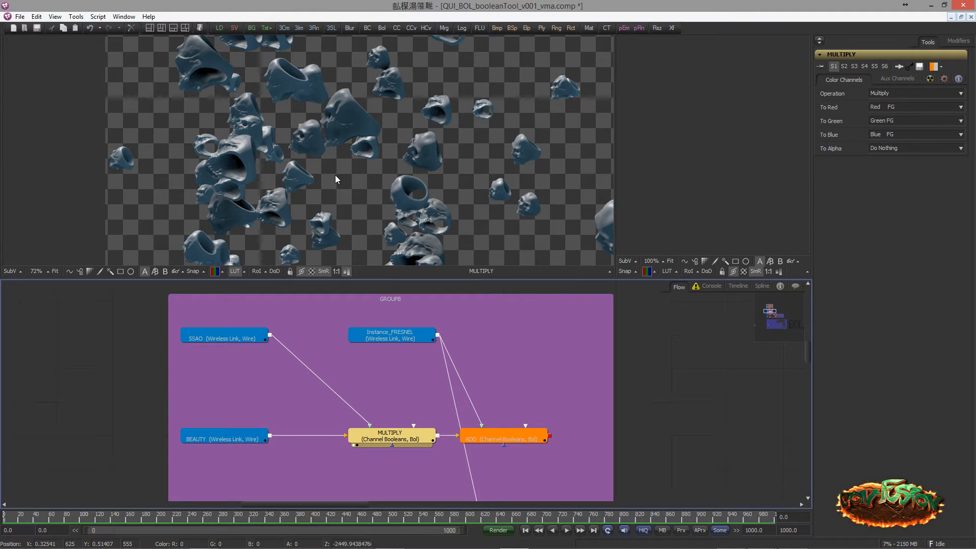
drag(368, 203, 273, 208)
scroll(340, 215, up, 1)
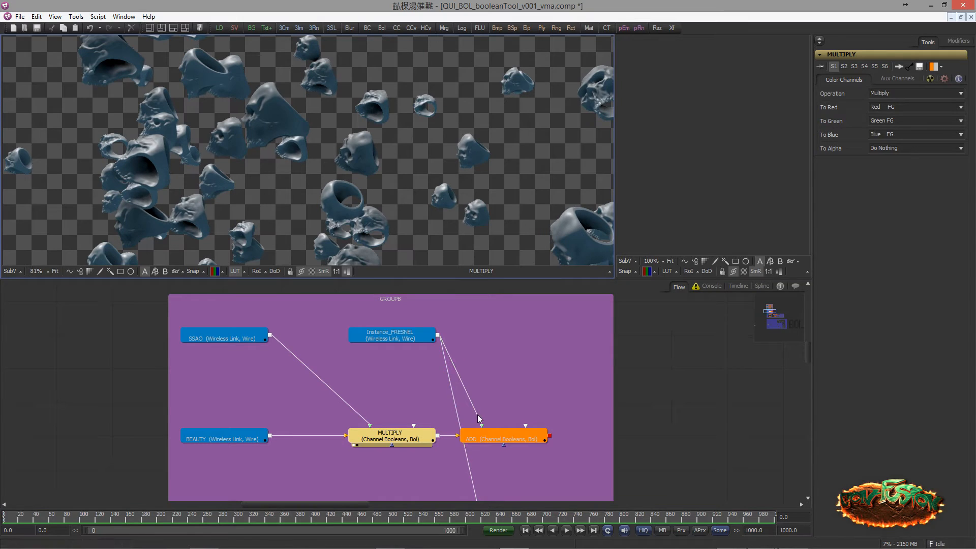
Display Instance_FRESNEL in the large viewer, check the ADD node's channel settings, and display the ADD output for comparison
drag(392, 335, 337, 208)
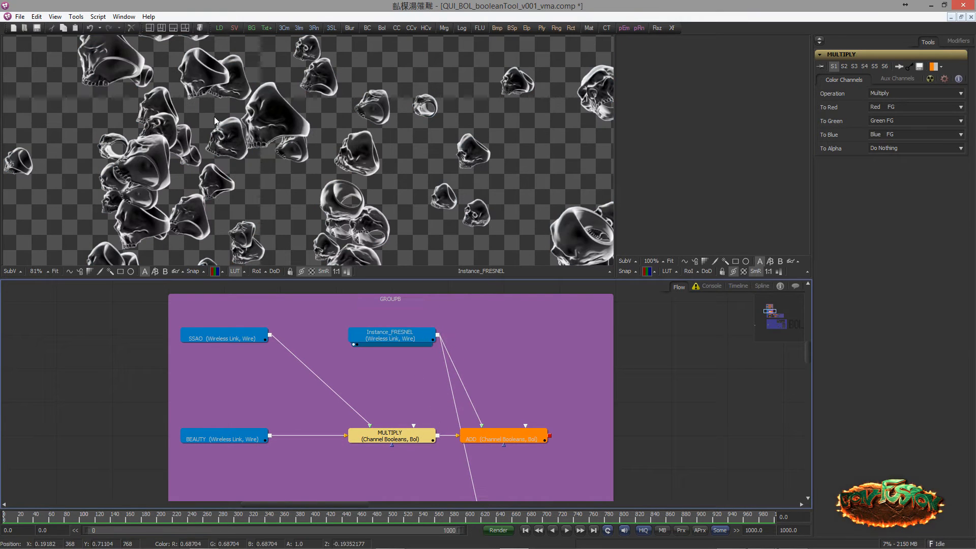
click(488, 437)
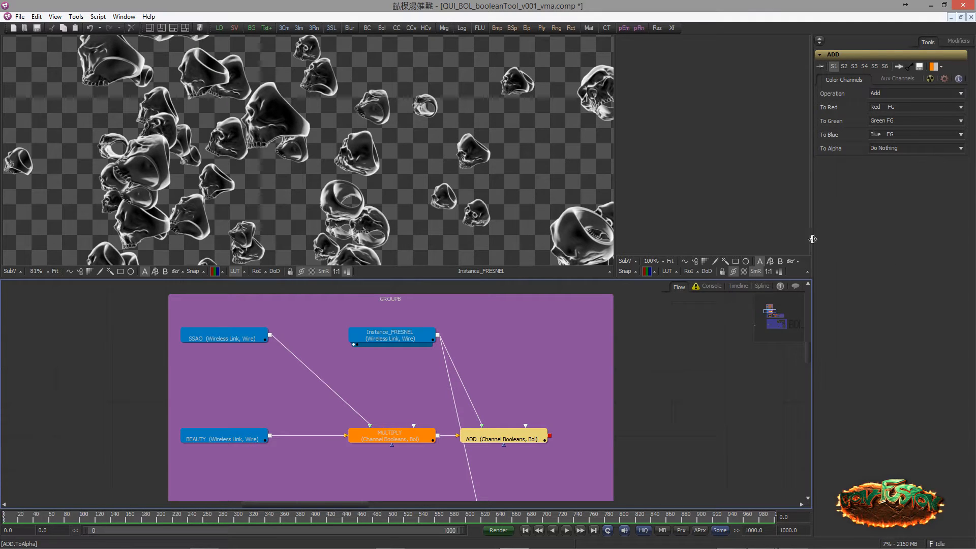
key(1)
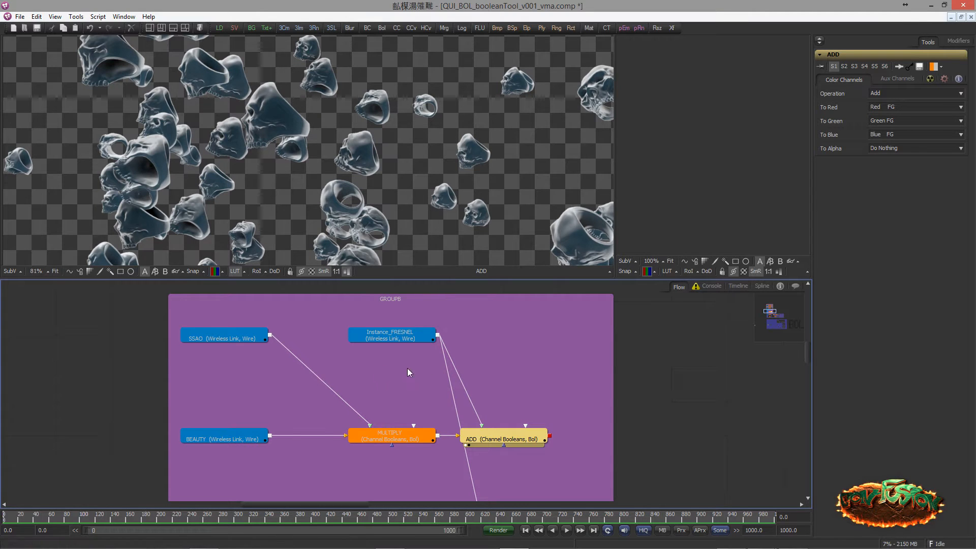
scroll(339, 202, down, 3)
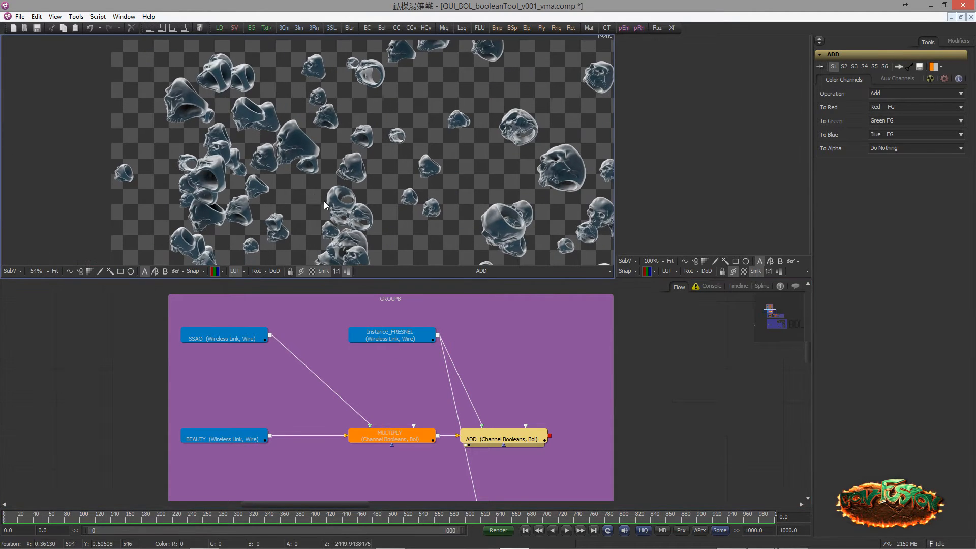
drag(300, 199, 262, 161)
Display the Instance_SSAO_1 node and its ColorCorrector6 output from the lower GROUPB chain in the large viewer
drag(407, 377, 389, 290)
drag(367, 395, 425, 360)
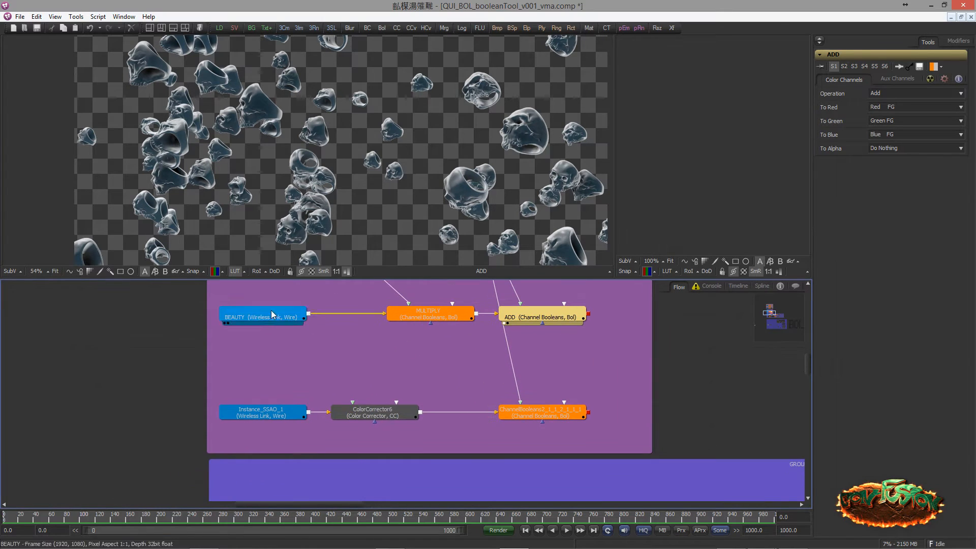
click(212, 448)
key(1)
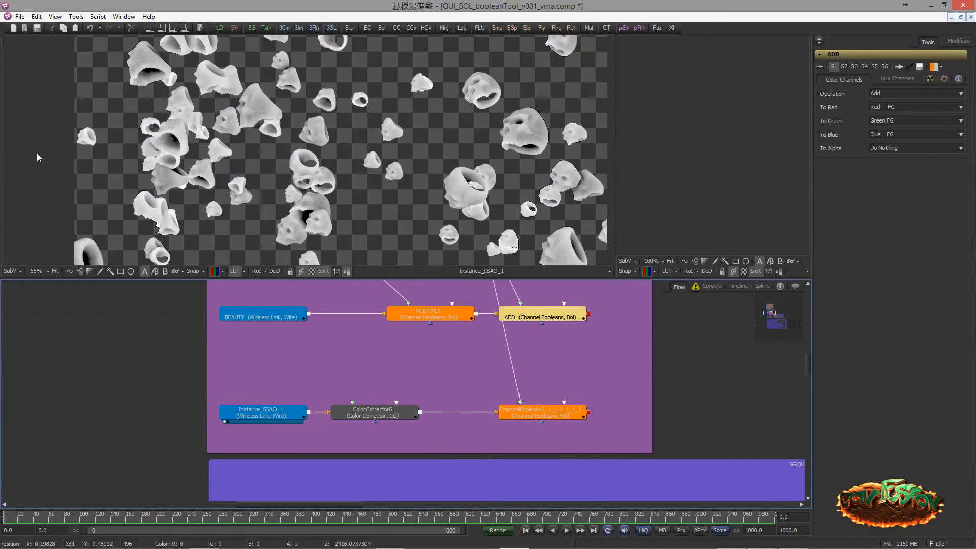
drag(267, 413, 270, 345)
key(ctrl+z)
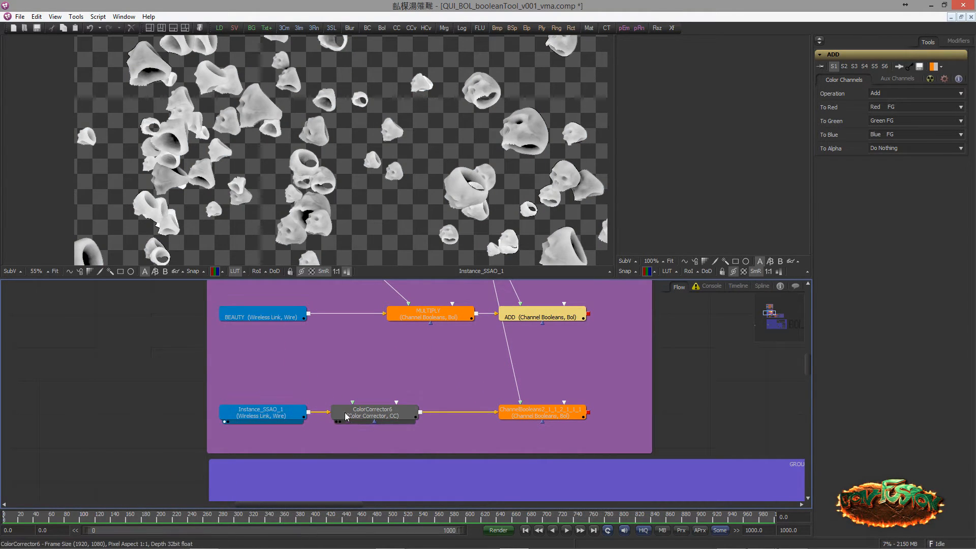
click(355, 423)
key(1)
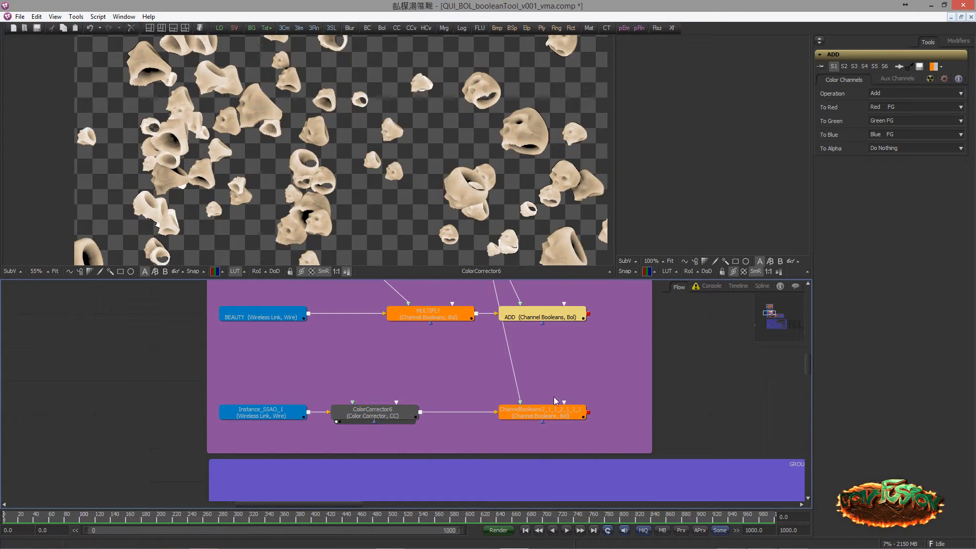
Display the output of the Channel Booleans node after ColorCorrector6 and review ColorCorrector6's colour wheels and Master controls
drag(542, 413, 487, 280)
key(1)
key(ctrl+z)
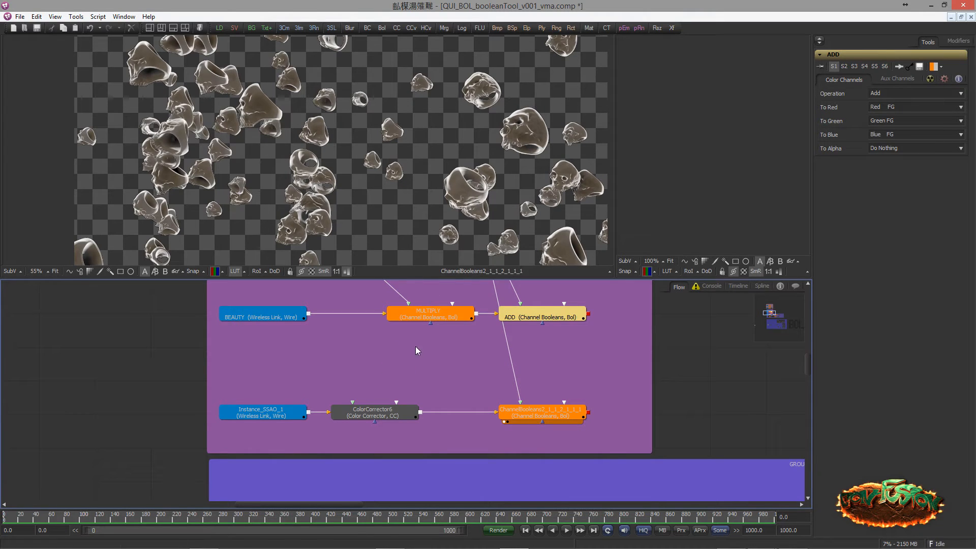
drag(358, 409, 402, 412)
click(403, 389)
drag(417, 345, 373, 429)
scroll(386, 376, down, 1)
scroll(386, 406, down, 2)
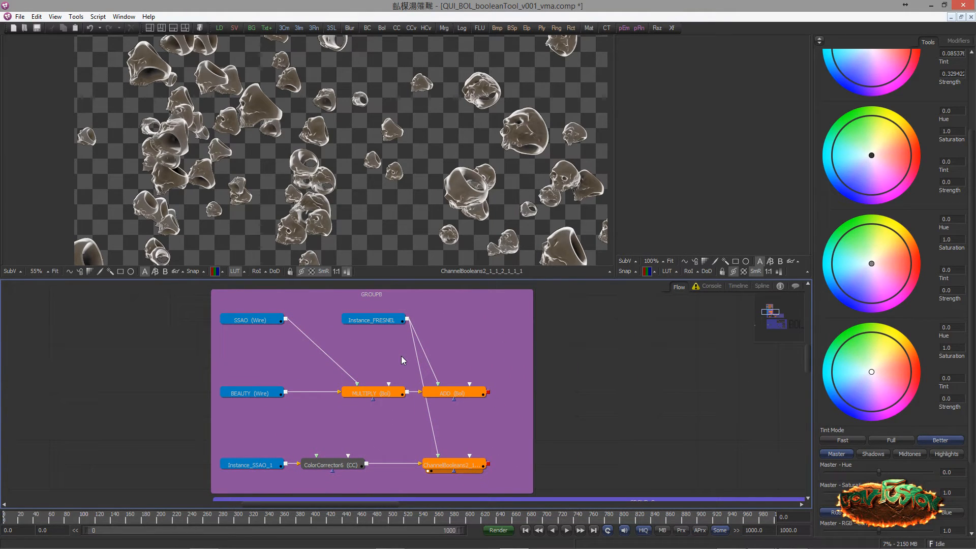
Enlarge the flow area around GROUP_C and display its Instance_BEAUTY node in the large viewer
scroll(417, 397, down, 2)
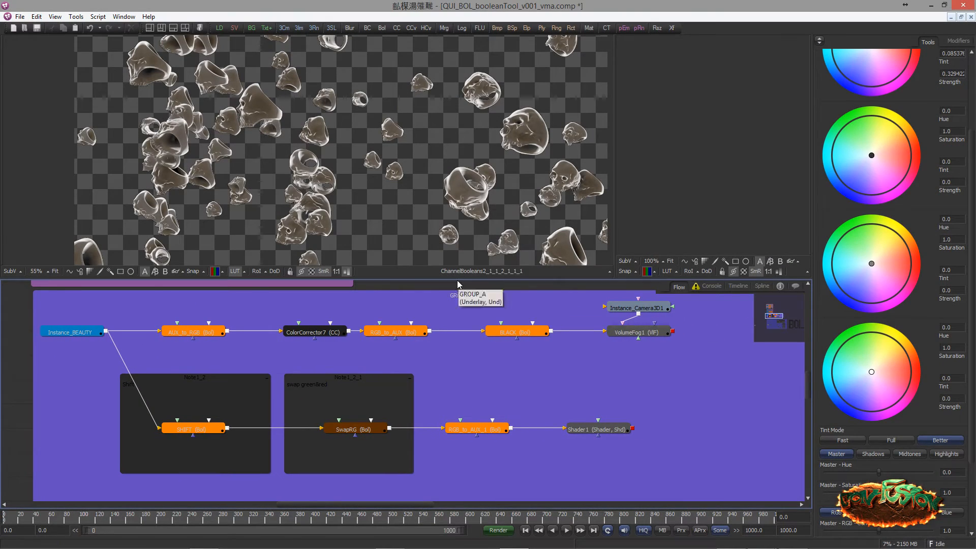
drag(456, 279, 450, 253)
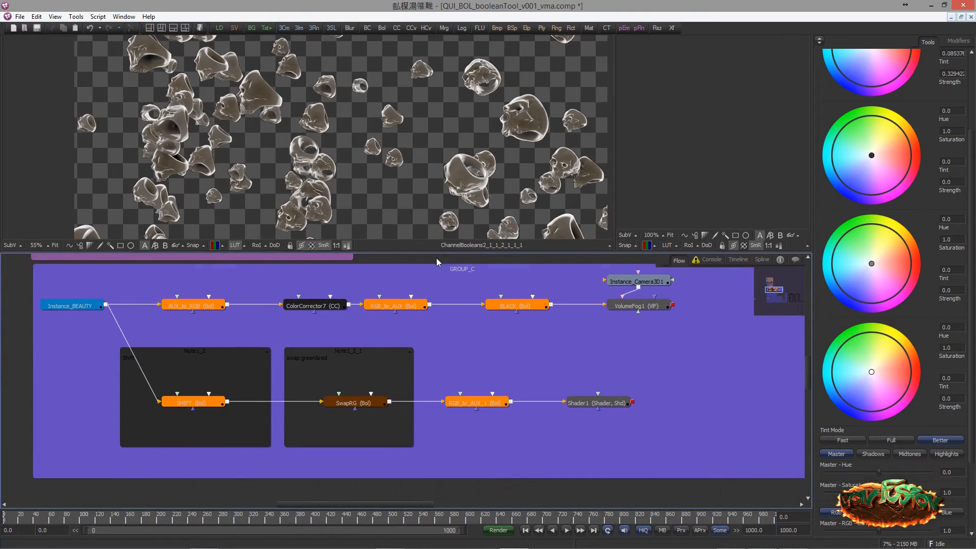
mouse_move(273, 308)
mouse_down()
mouse_move(316, 311)
mouse_move(283, 319)
mouse_up()
scroll(293, 316, down, 1)
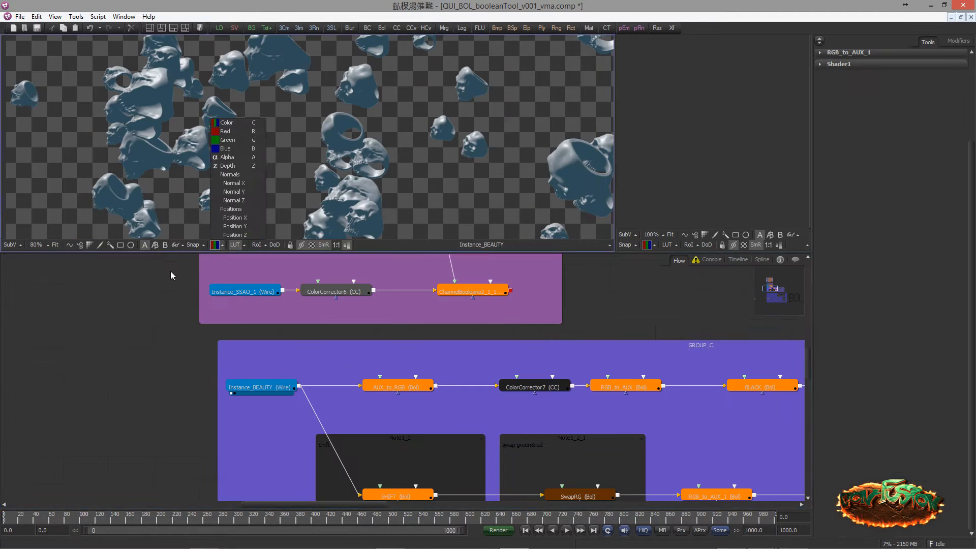
Review which depth, normal and position channels the large viewer offers for Instance_BEAUTY
click(225, 245)
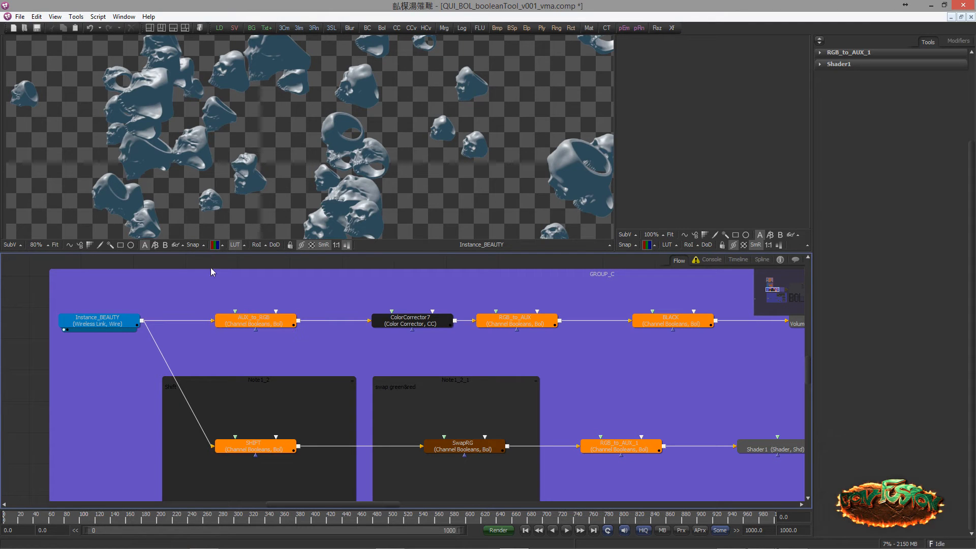
click(215, 245)
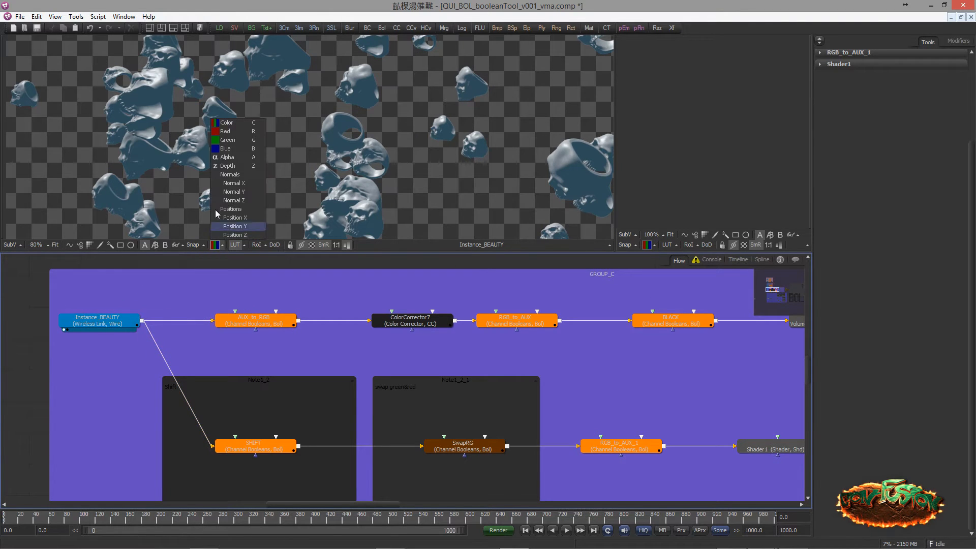
click(205, 295)
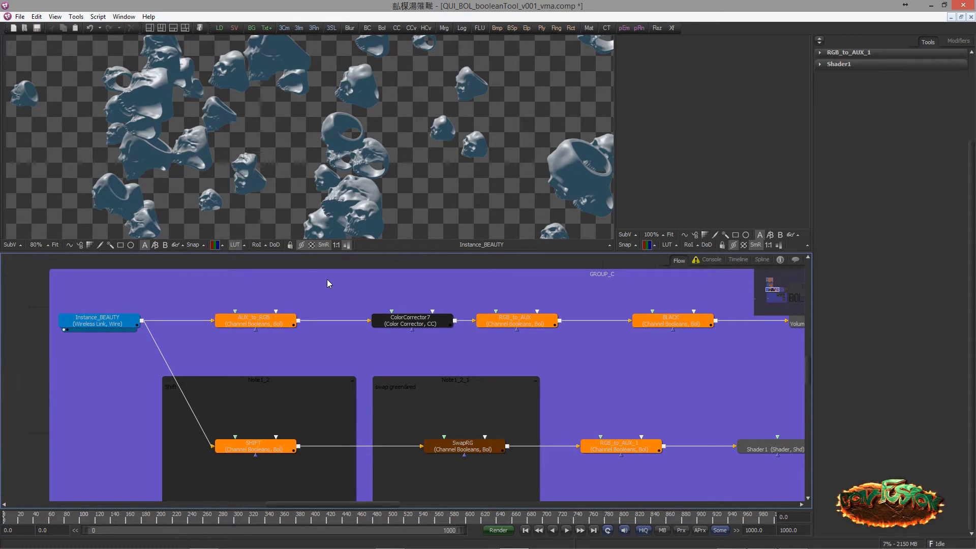
Open the AUX_to_RGB node's settings and compare its X, Y and Z Position assignments with the viewer's available channels
drag(268, 328, 250, 327)
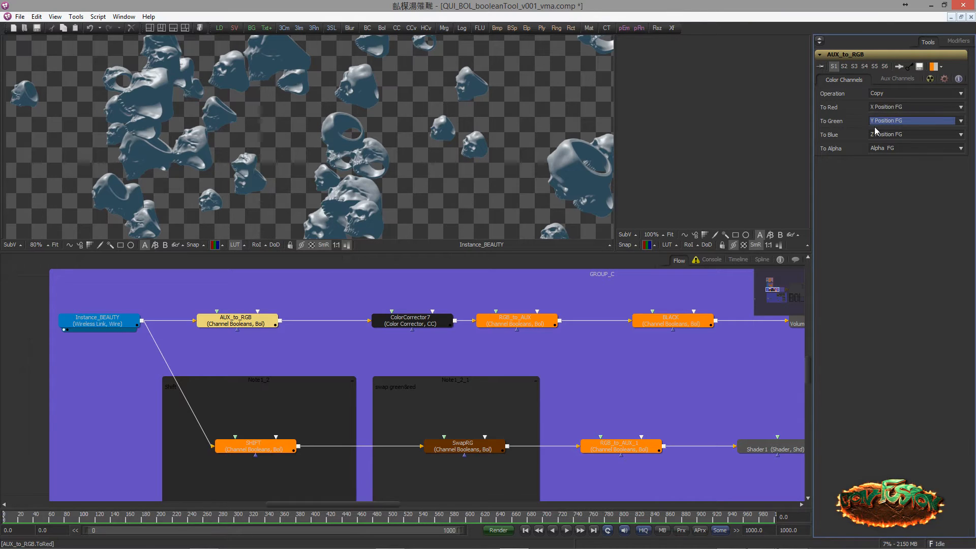
click(223, 245)
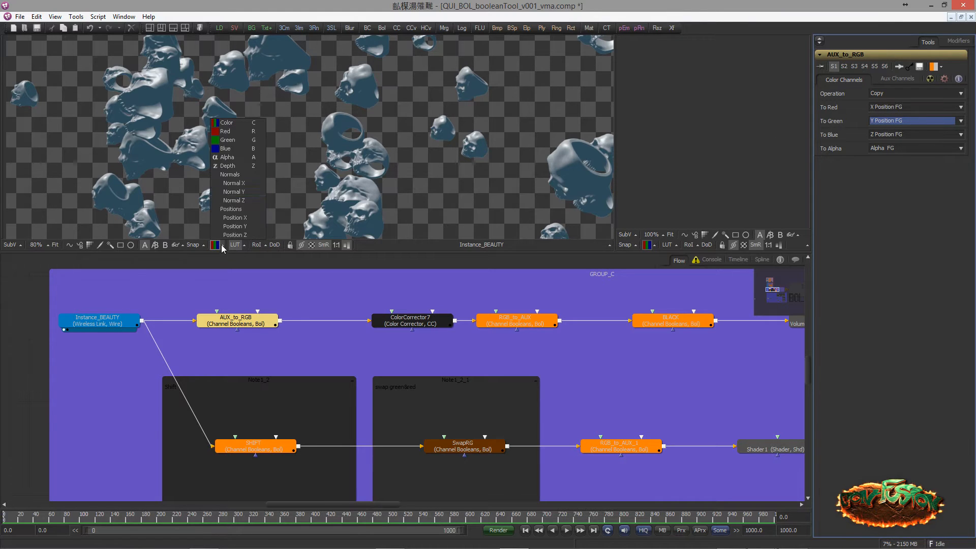
click(835, 113)
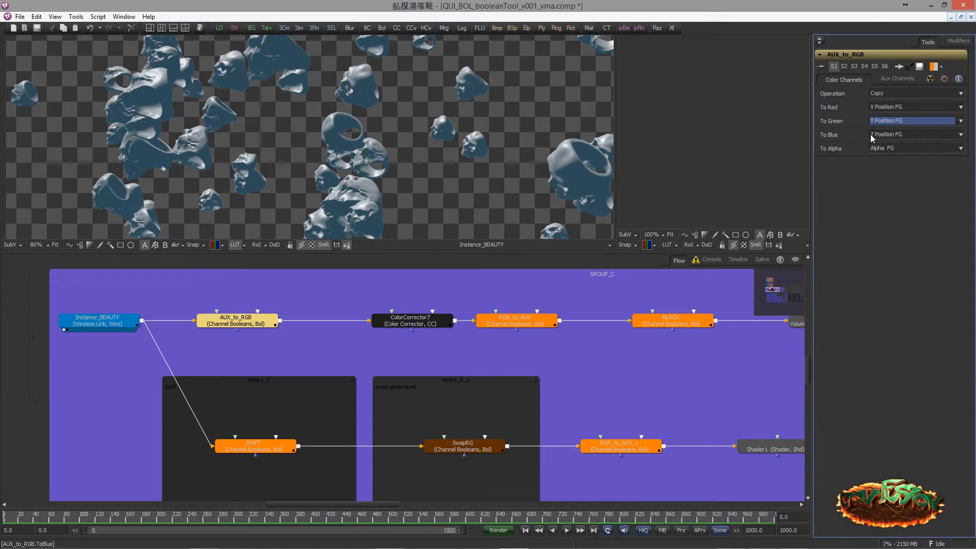
Display AUX_to_RGB's output in the large viewer with colour normalization and the checker underlay turned off
drag(255, 318, 229, 154)
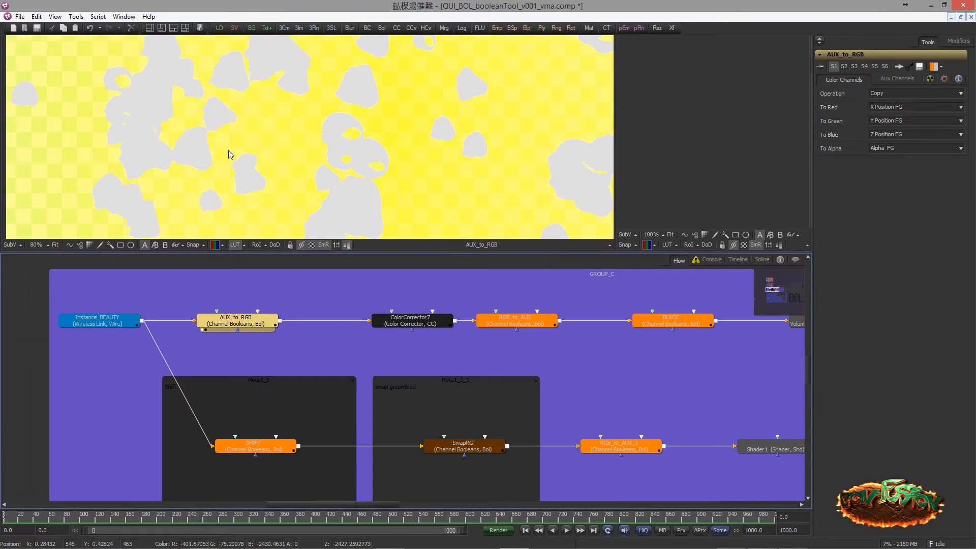
click(346, 245)
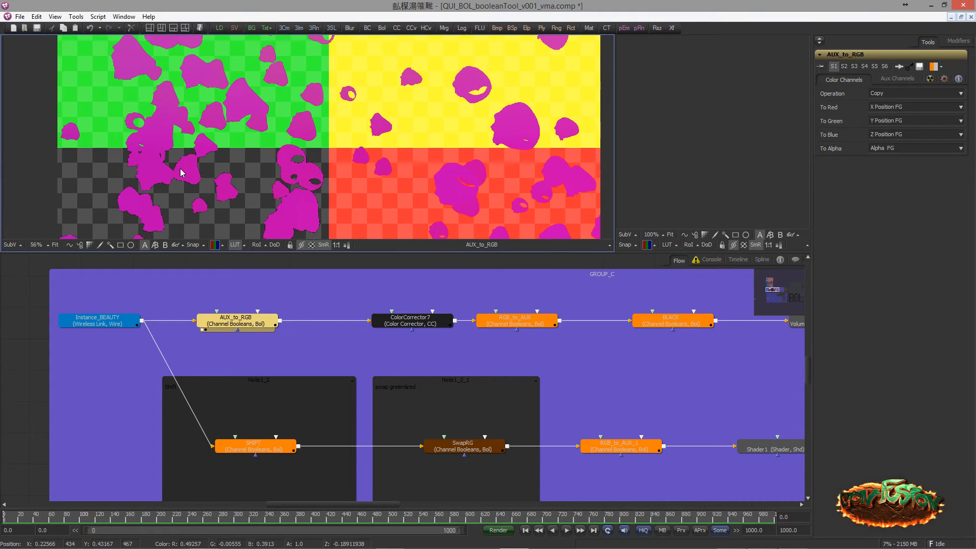
click(312, 245)
scroll(229, 172, down, 3)
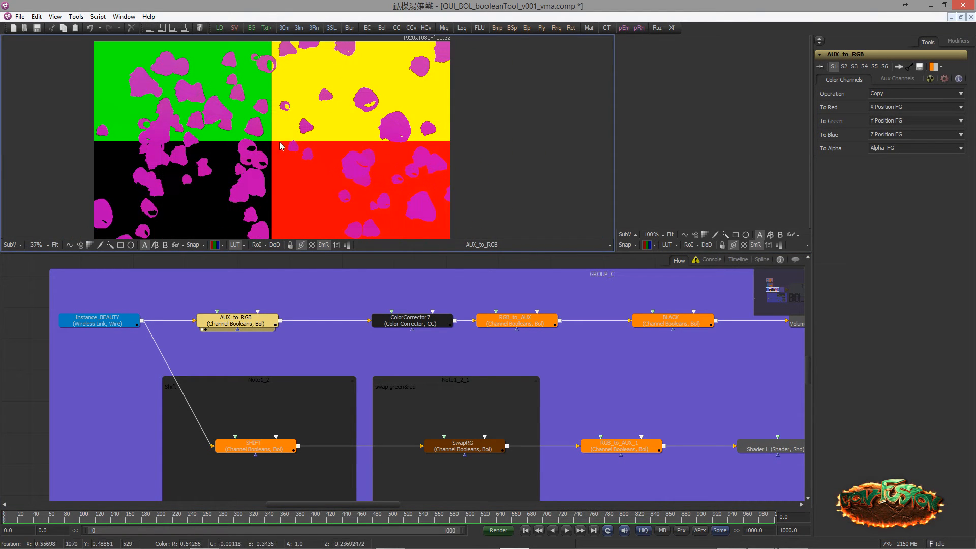
drag(279, 146, 303, 149)
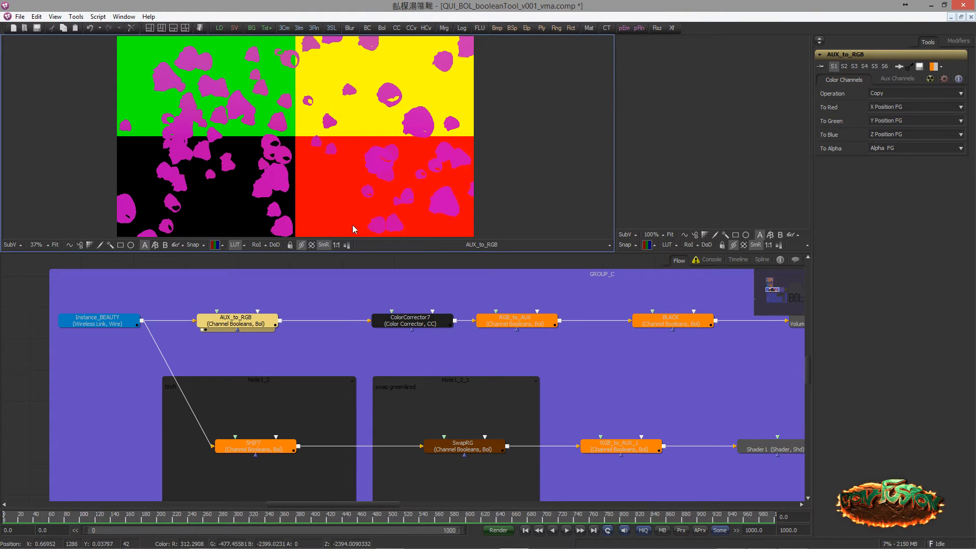
Temporarily normalize the viewer's colour range to inspect the position values of AUX_to_RGB, and turn the normalization off again
click(346, 245)
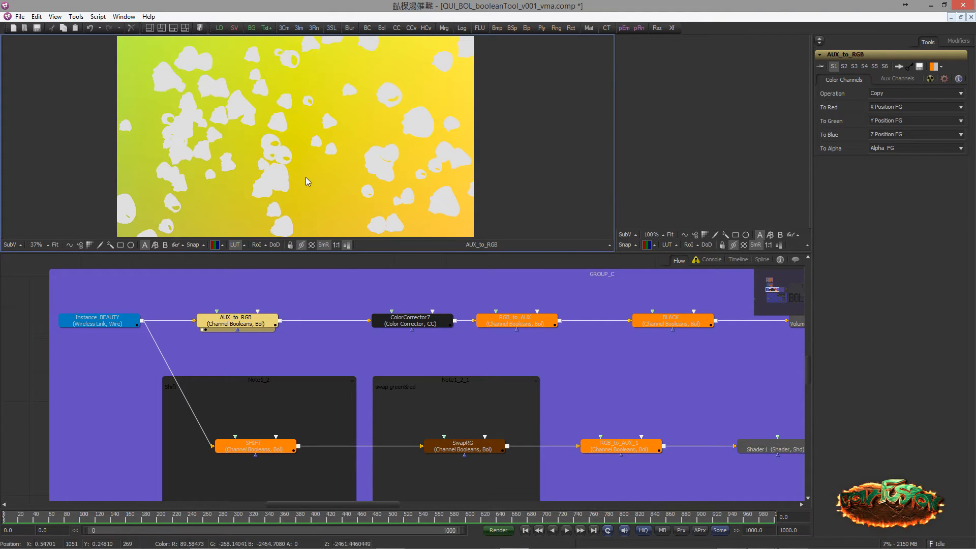
scroll(304, 177, down, 2)
scroll(267, 175, up, 2)
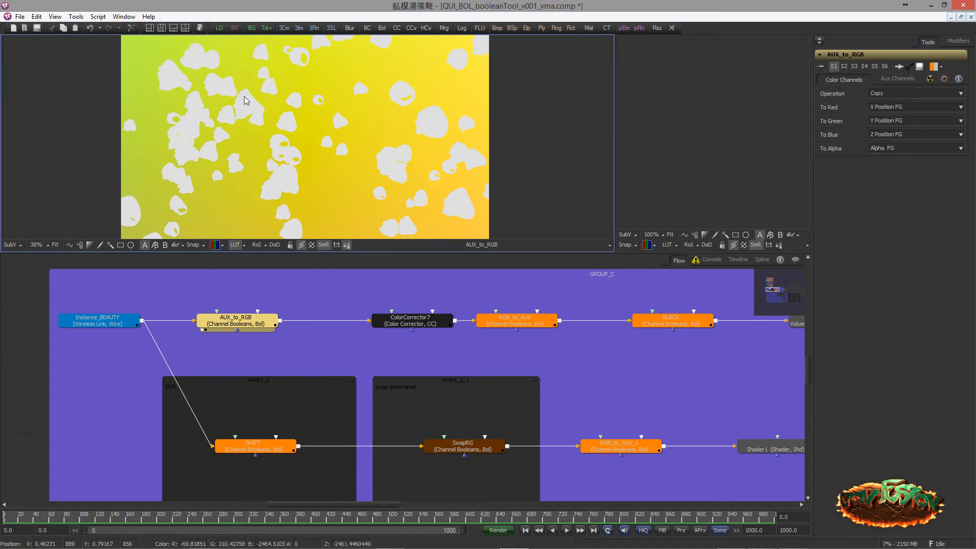
scroll(264, 142, up, 1)
scroll(276, 139, down, 1)
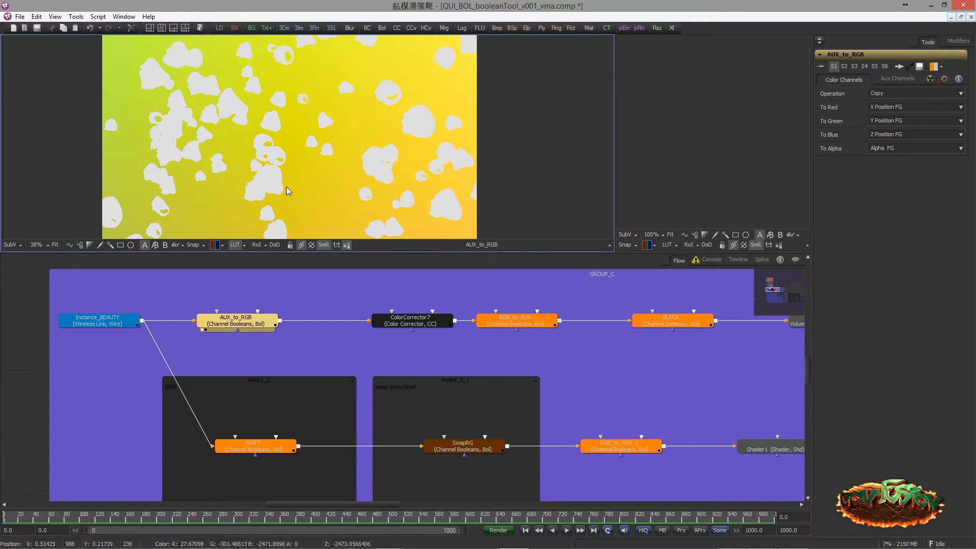
click(347, 245)
Open the colour correction settings of ColorCorrector7 in the upper GROUP_C chain
click(261, 322)
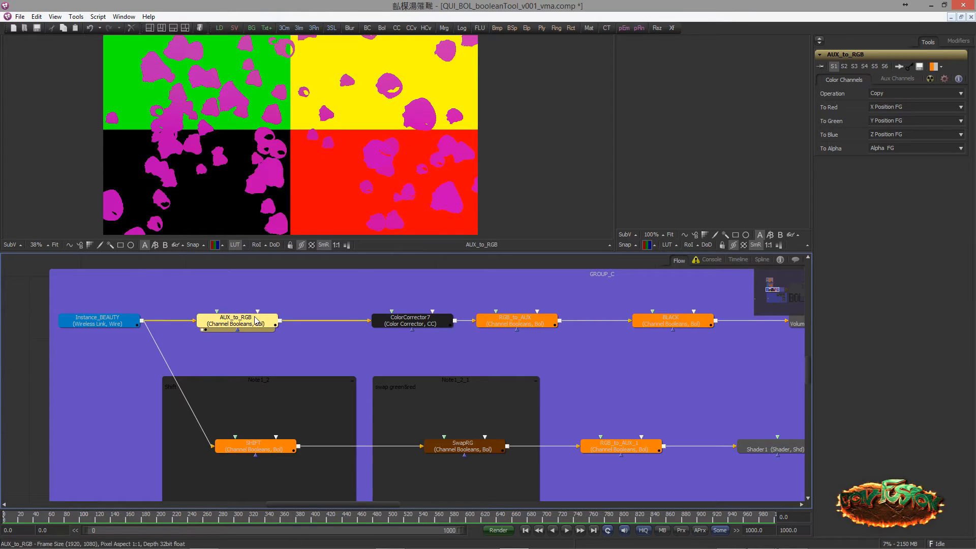
click(509, 328)
drag(328, 316, 312, 320)
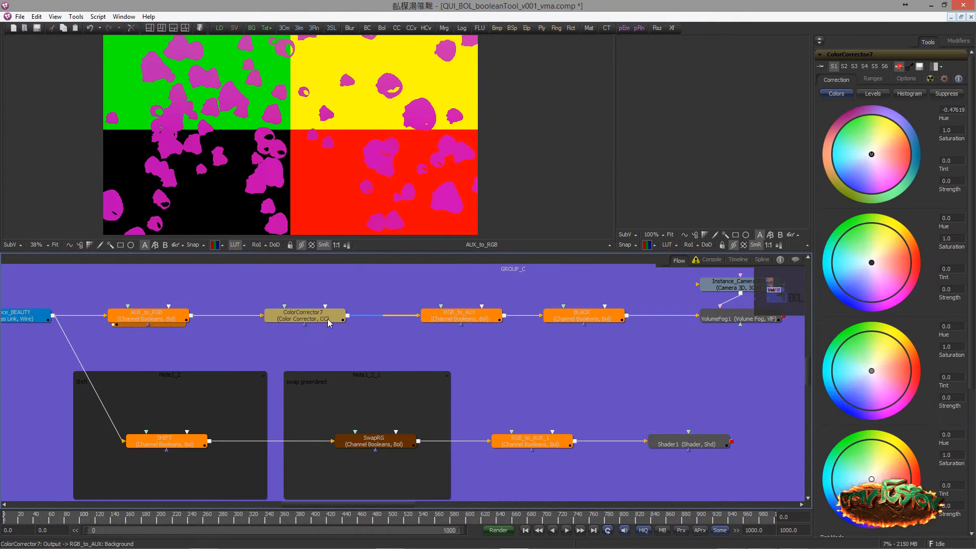
Enable the bypassed ColorCorrector7 node and display its output in the large viewer
key(ctrl+p)
ctrl+click(316, 321)
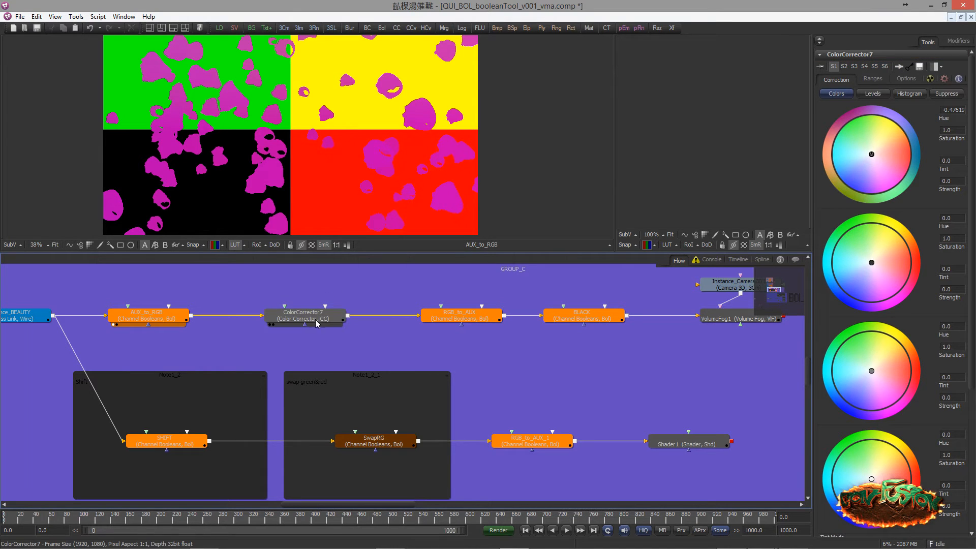
drag(280, 174, 285, 178)
drag(359, 306, 245, 308)
drag(345, 309, 342, 317)
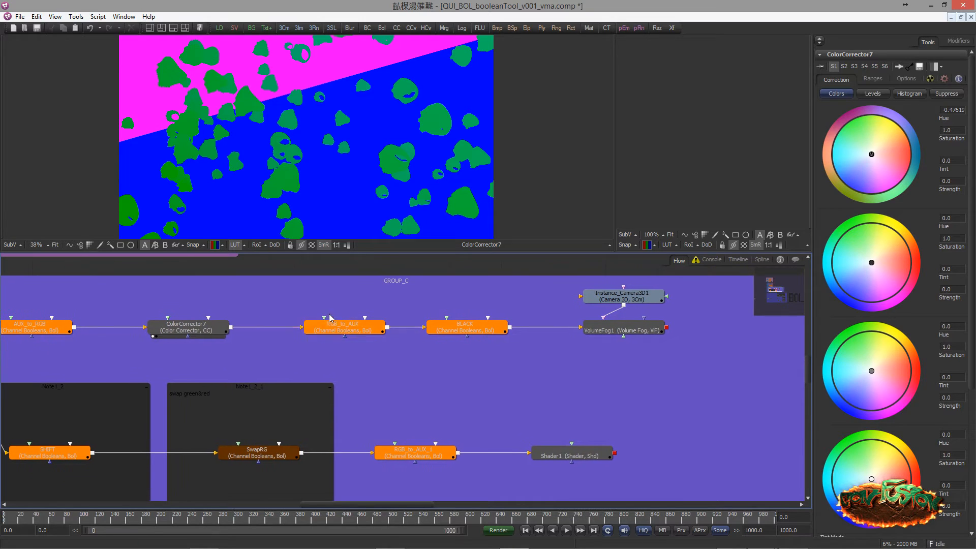
Open RGB_to_AUX's settings and review its colour channel and X, Y and Z Position assignments against the viewer's channel list
click(341, 330)
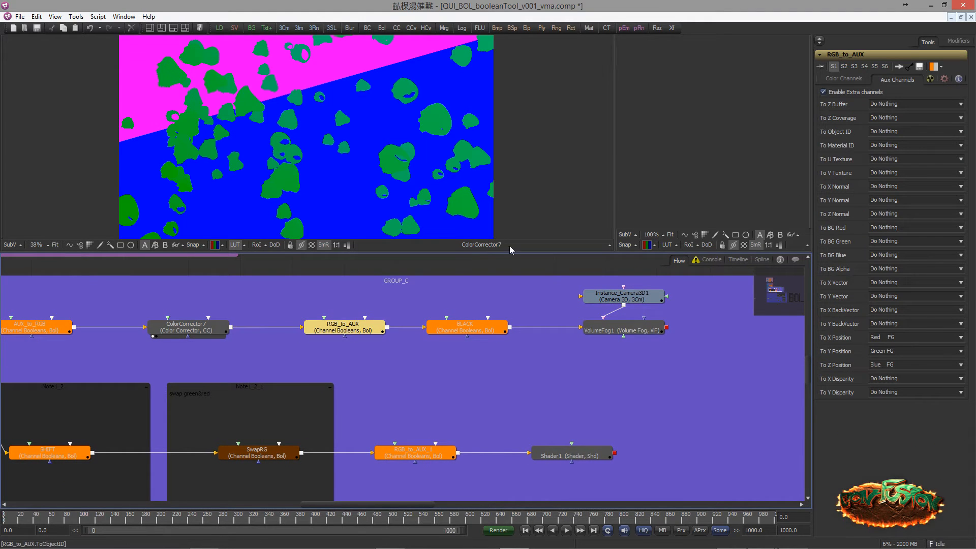
click(844, 79)
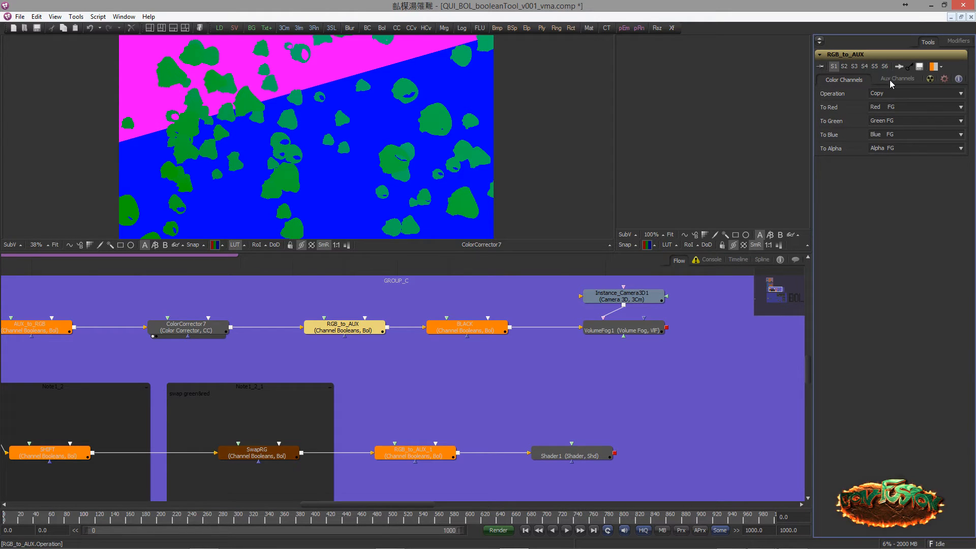
click(216, 245)
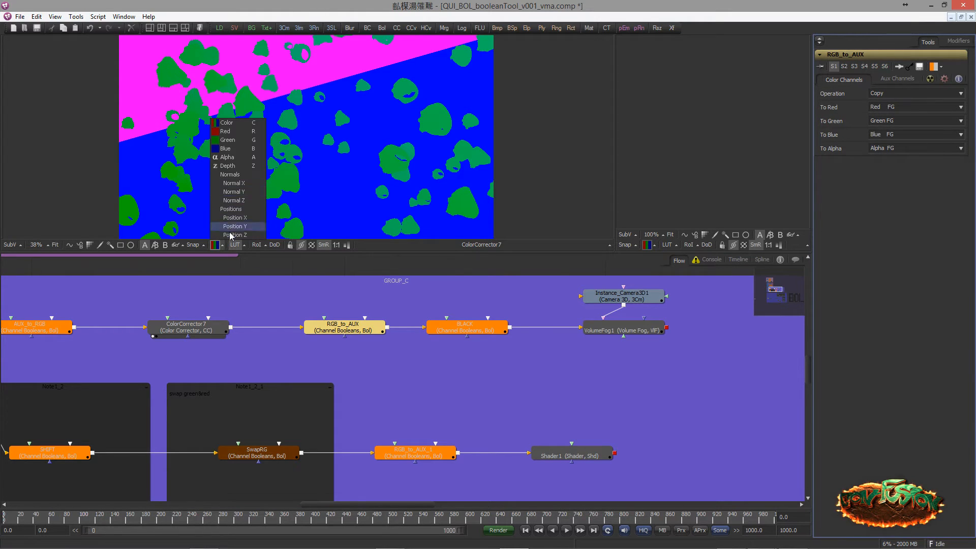
click(874, 188)
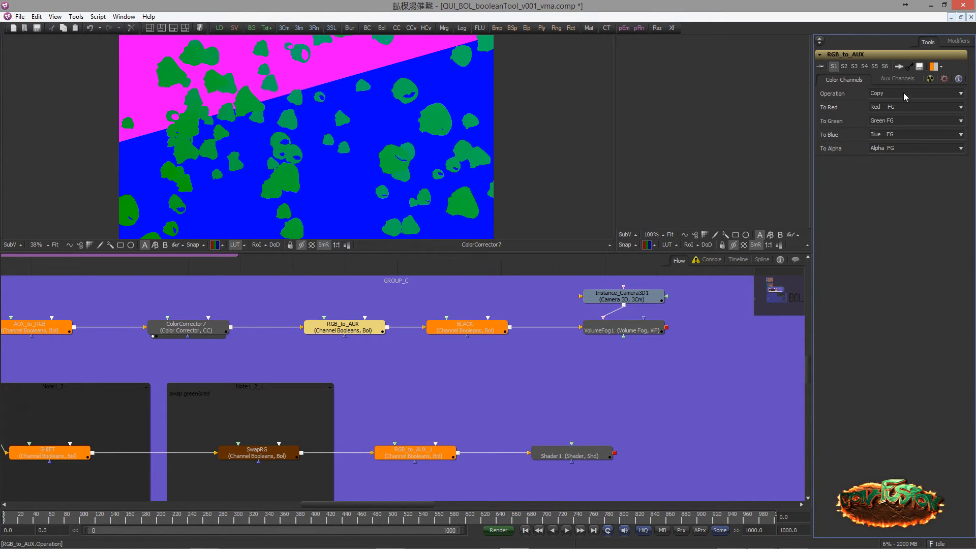
click(896, 81)
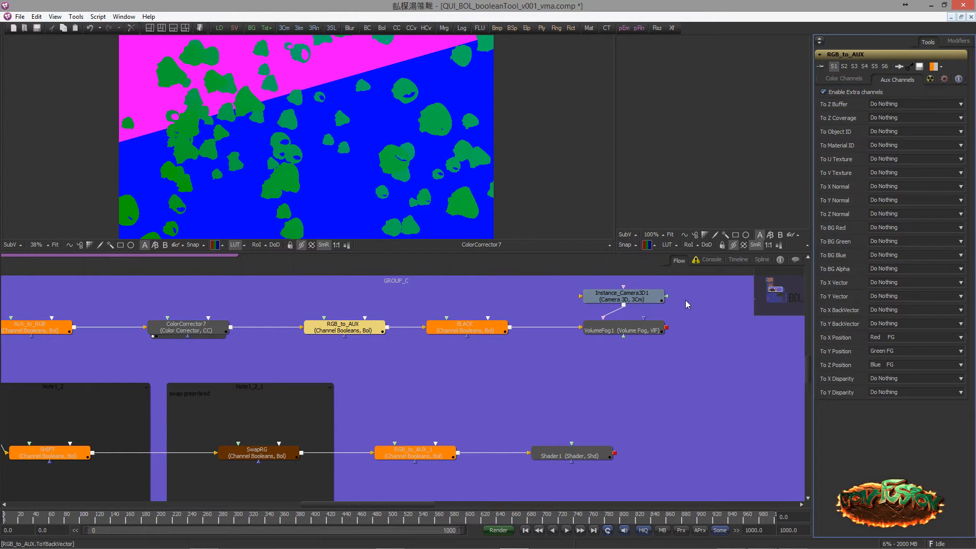
Compare the outputs of AUX_to_RGB and ColorCorrector7 in the large viewer and check which channels it offers
drag(53, 332, 243, 128)
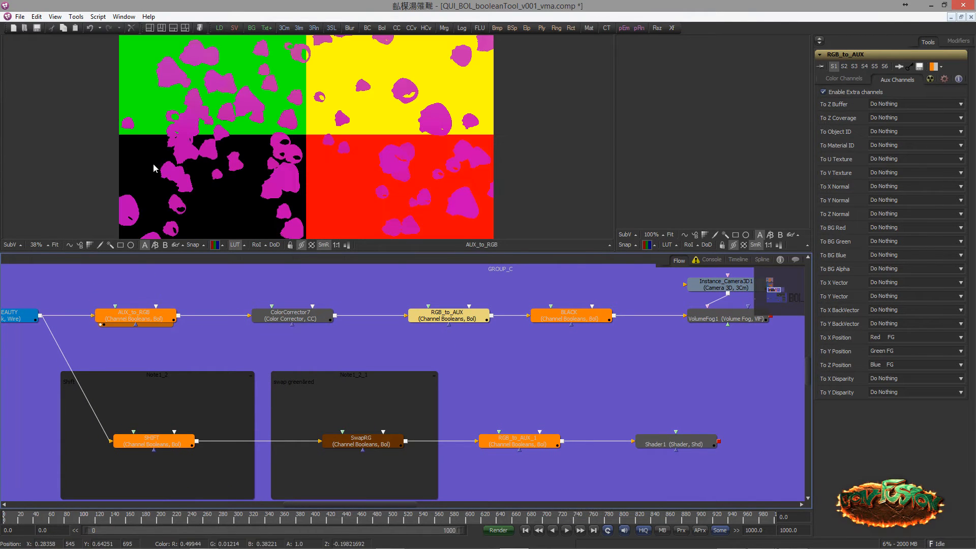
drag(291, 321, 334, 230)
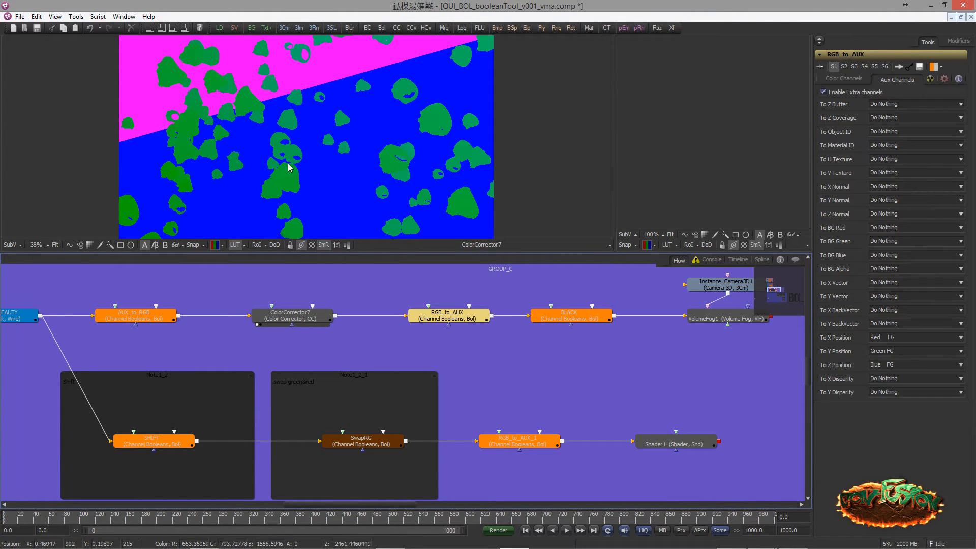
drag(478, 289, 254, 318)
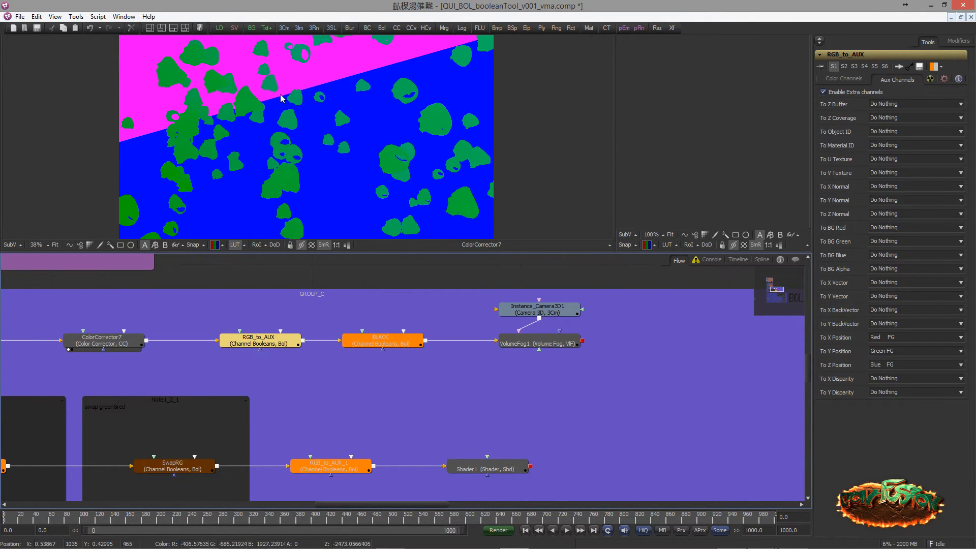
click(223, 246)
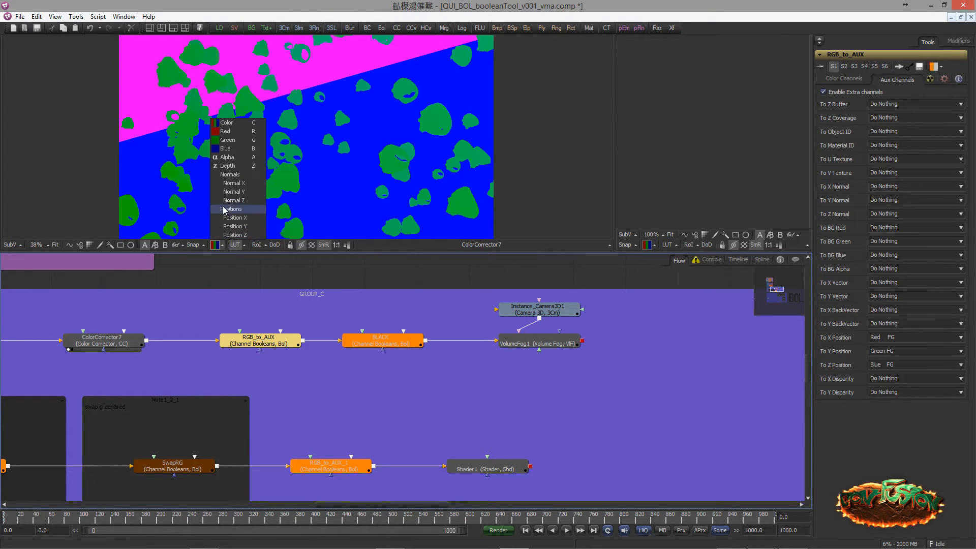
click(861, 438)
Compare the Positions channels of ColorCorrector7 and RGB_to_AUX in the large viewer, and return it to the colour channels
drag(165, 342, 244, 209)
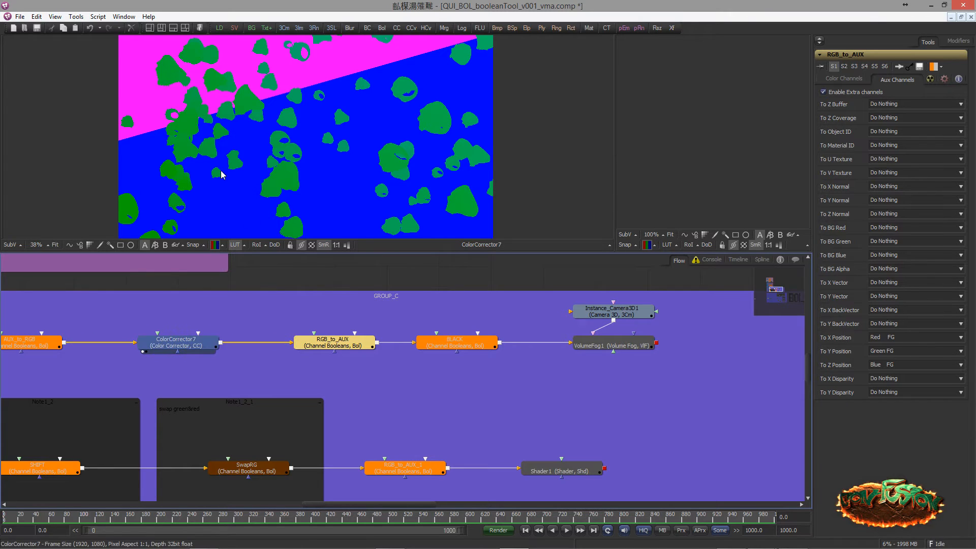
click(223, 245)
click(228, 210)
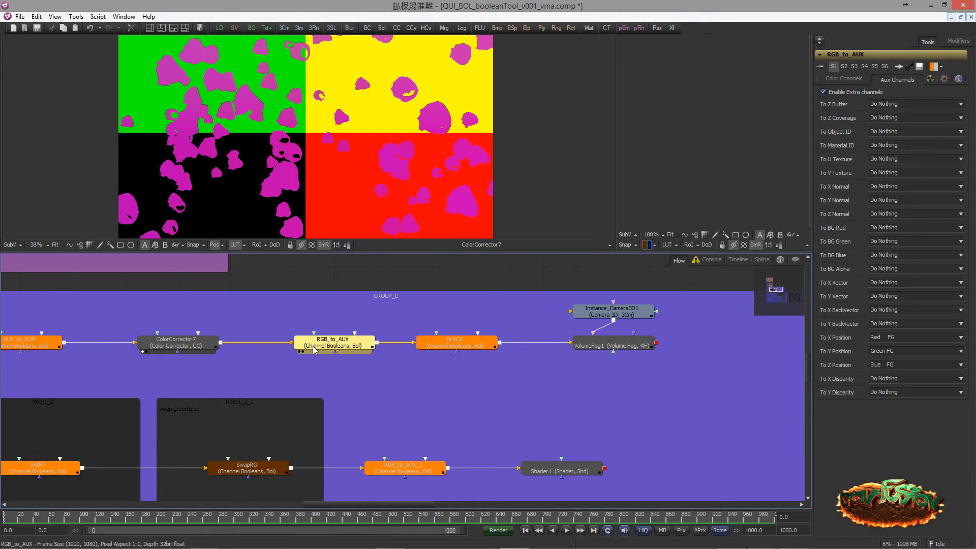
drag(325, 342, 242, 132)
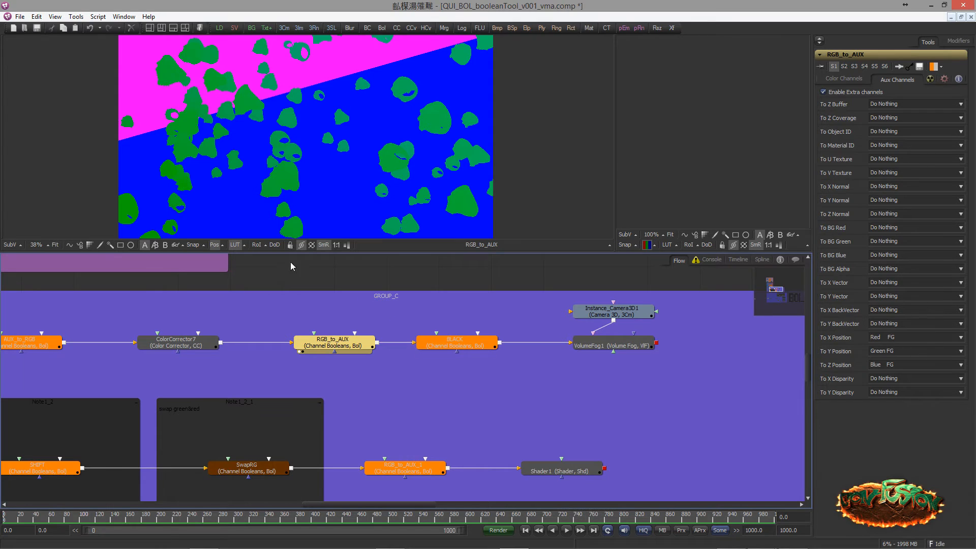
click(231, 182)
key(c)
Bypass the ColorCorrector7 and BLACK nodes, moving BLACK closer to RGB_to_AUX
drag(243, 174, 237, 175)
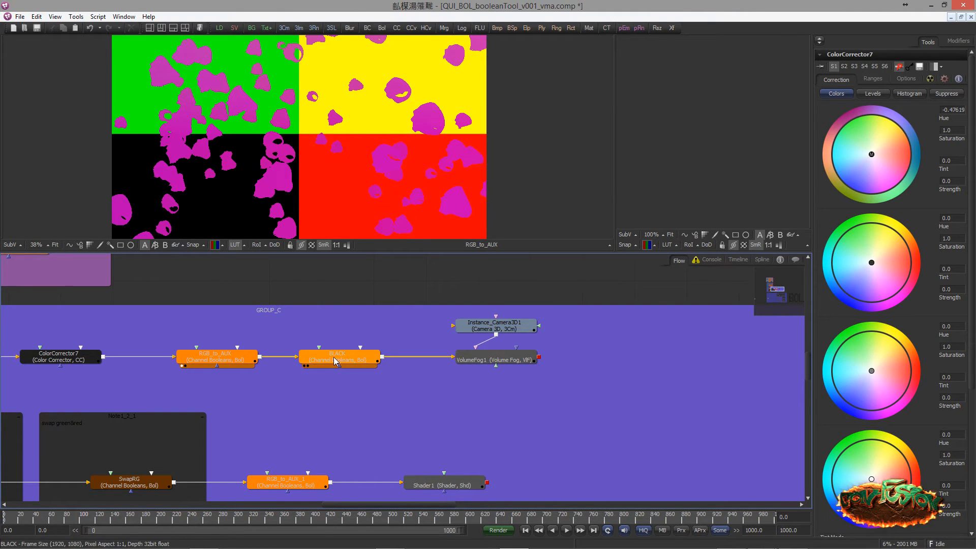
drag(337, 357, 319, 356)
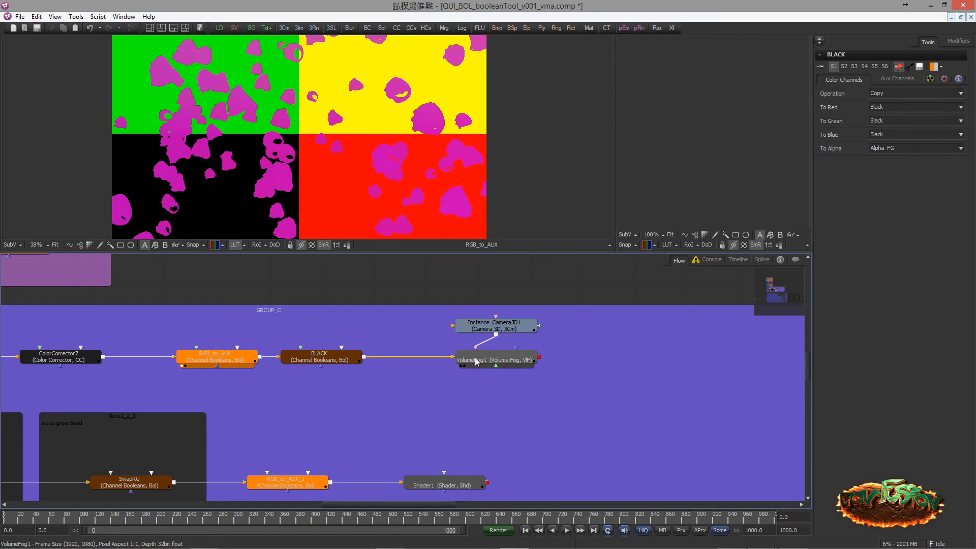
Display VolumeFog1's output in the large viewer and open its colour settings
drag(336, 152, 266, 94)
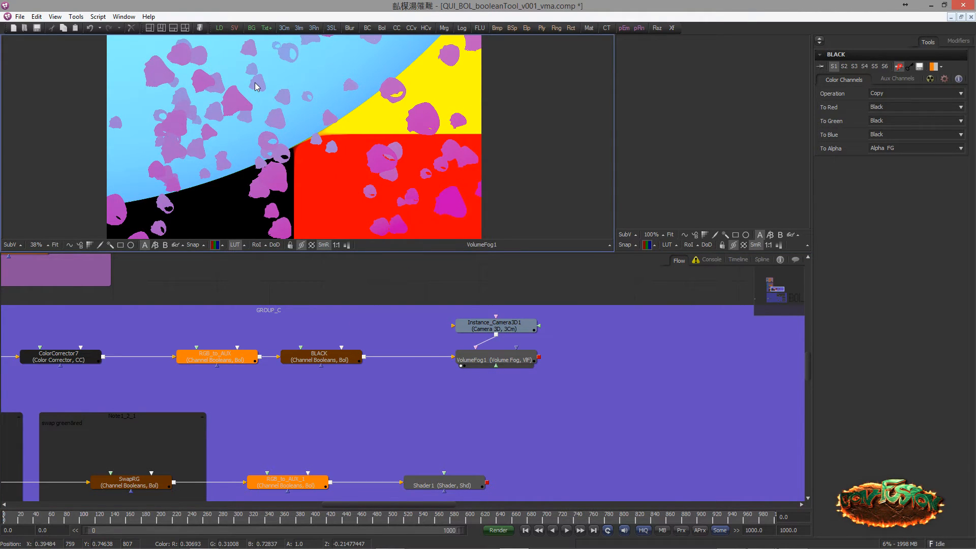
click(490, 359)
drag(370, 184, 379, 181)
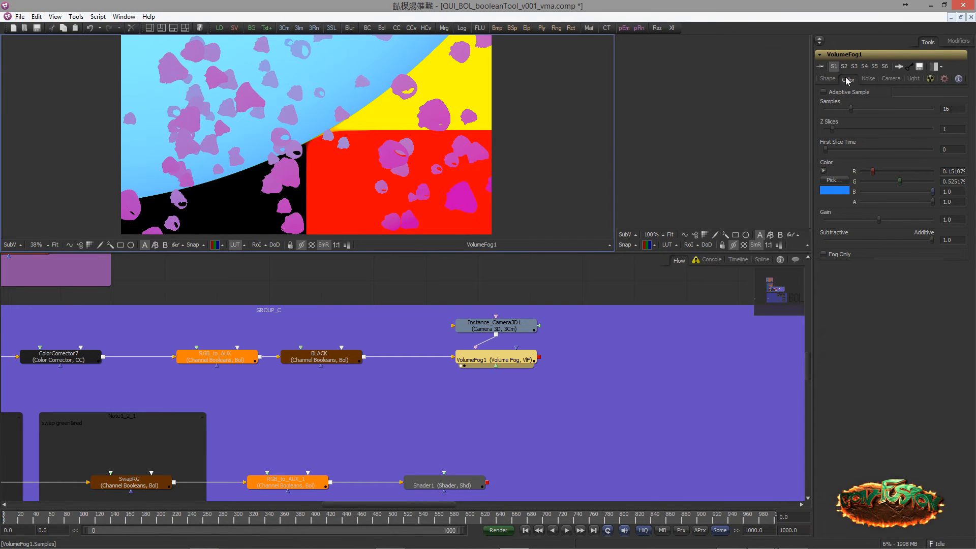
Toggle VolumeFog1's Fog Only option to compare the fog with and without the background, leaving the option off
click(824, 254)
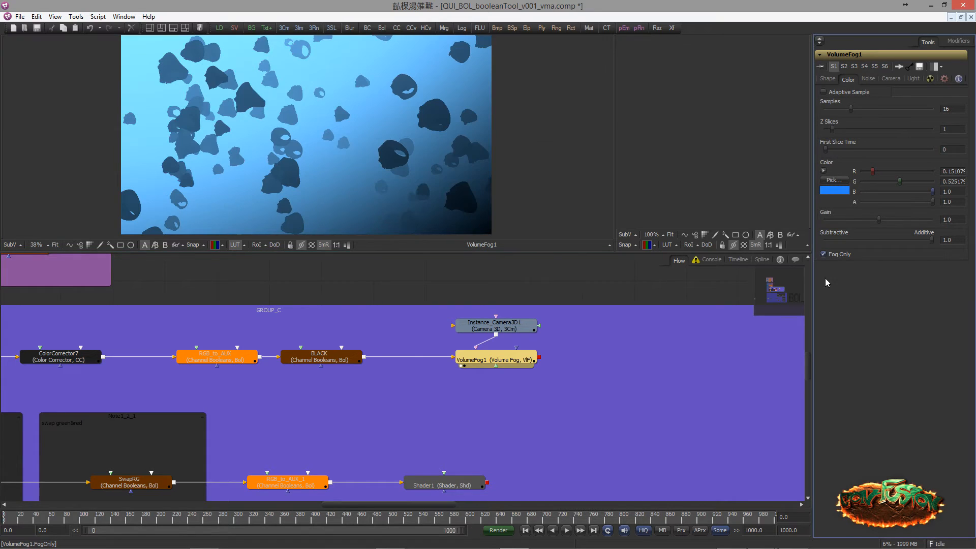
drag(463, 137, 456, 139)
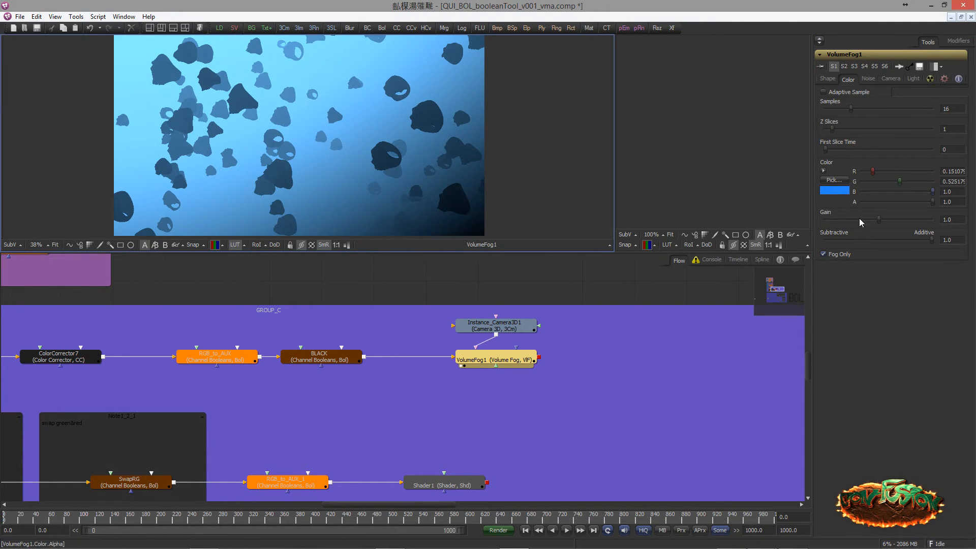
click(824, 255)
click(824, 254)
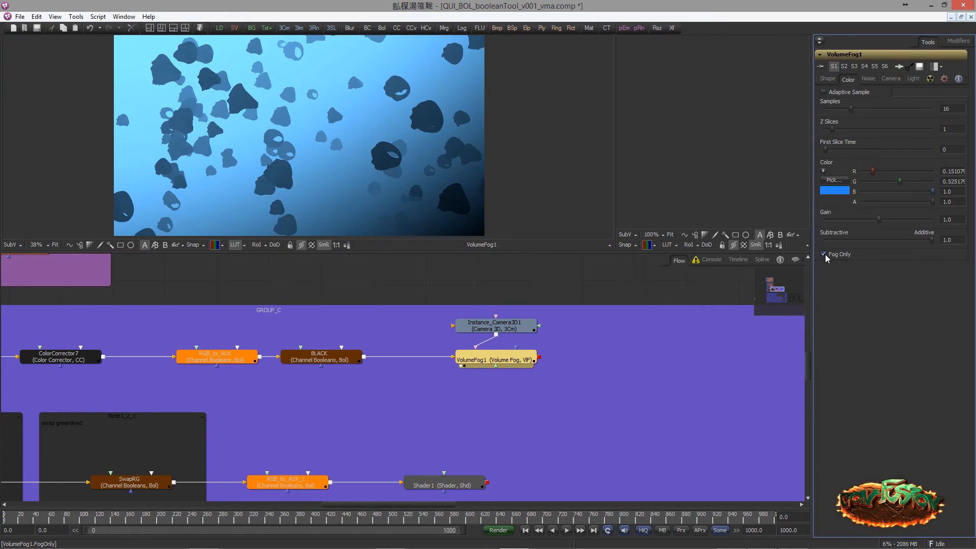
click(825, 254)
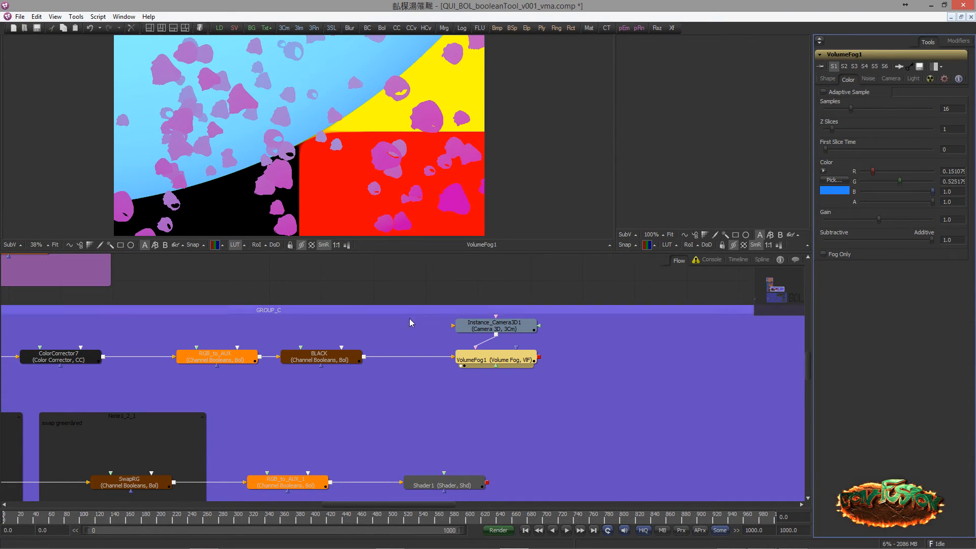
Set the BLACK node's To Alpha channel to Do Nothing
click(336, 360)
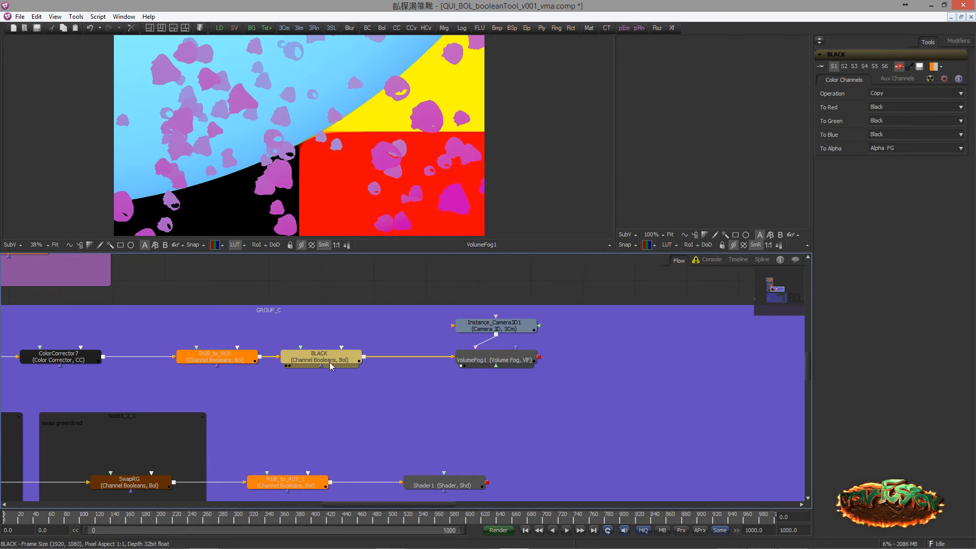
click(887, 149)
click(873, 163)
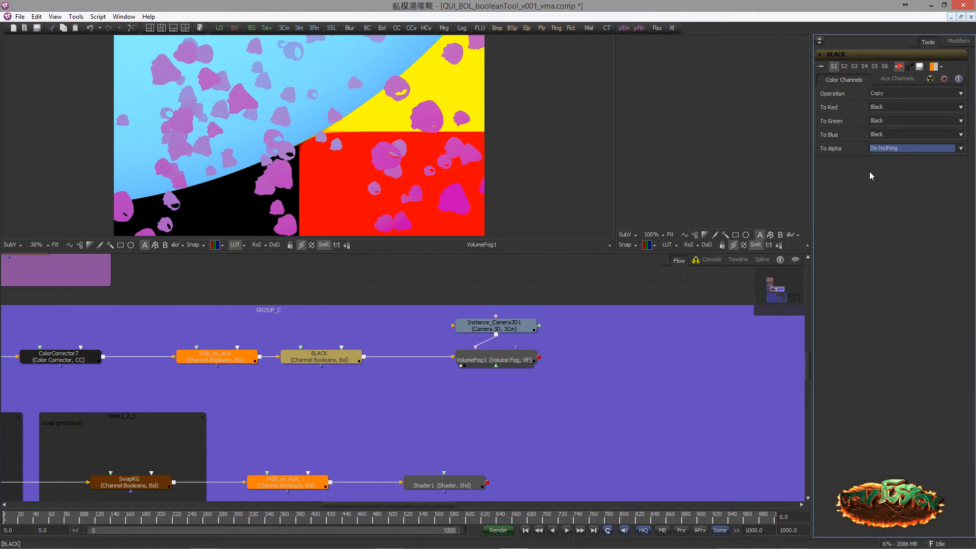
Display BLACK in the large viewer, enable the bypassed node, and display VolumeFog1's resulting output
click(335, 360)
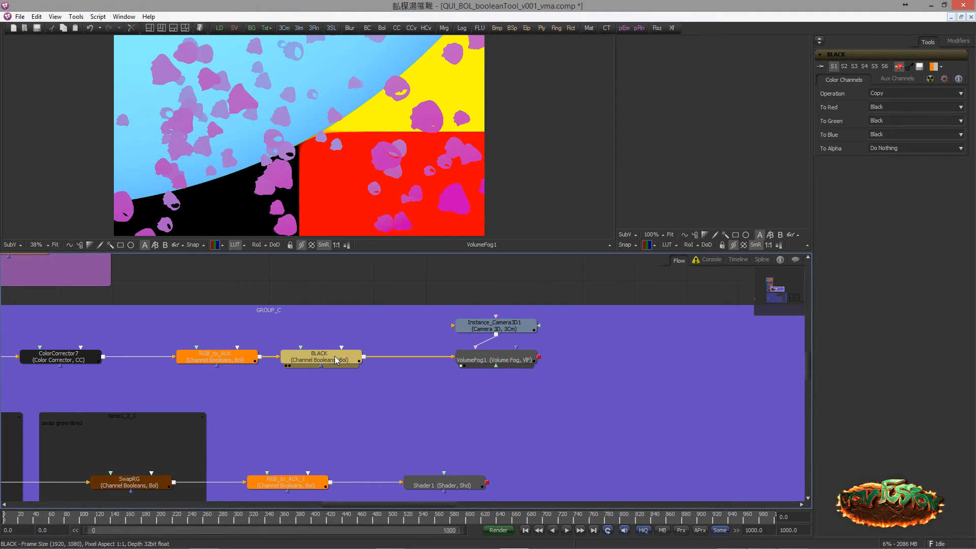
key(1)
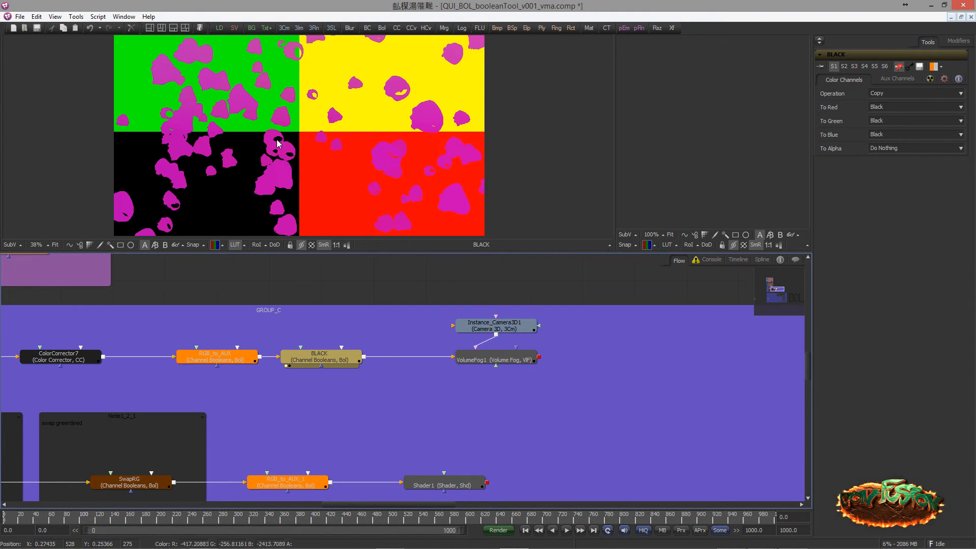
key(ctrl+p)
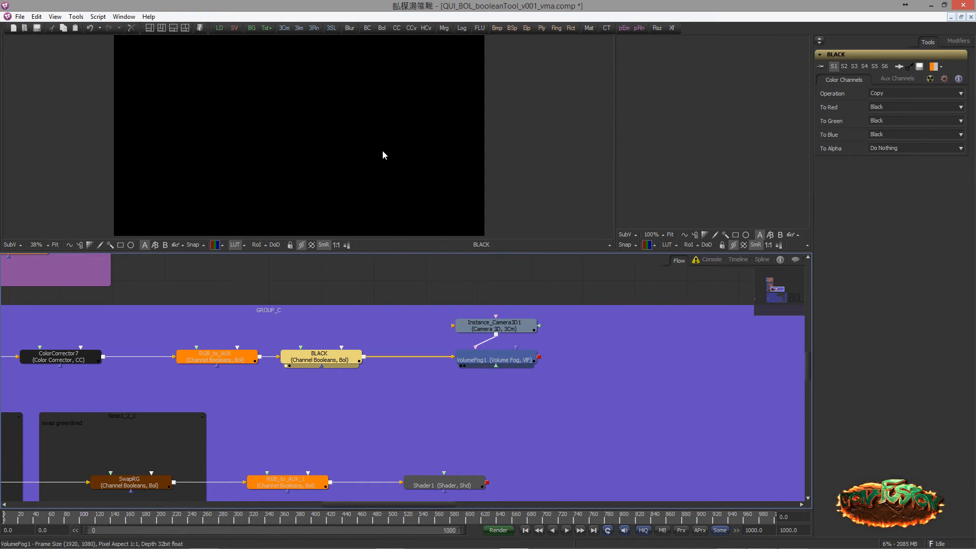
drag(383, 151, 367, 124)
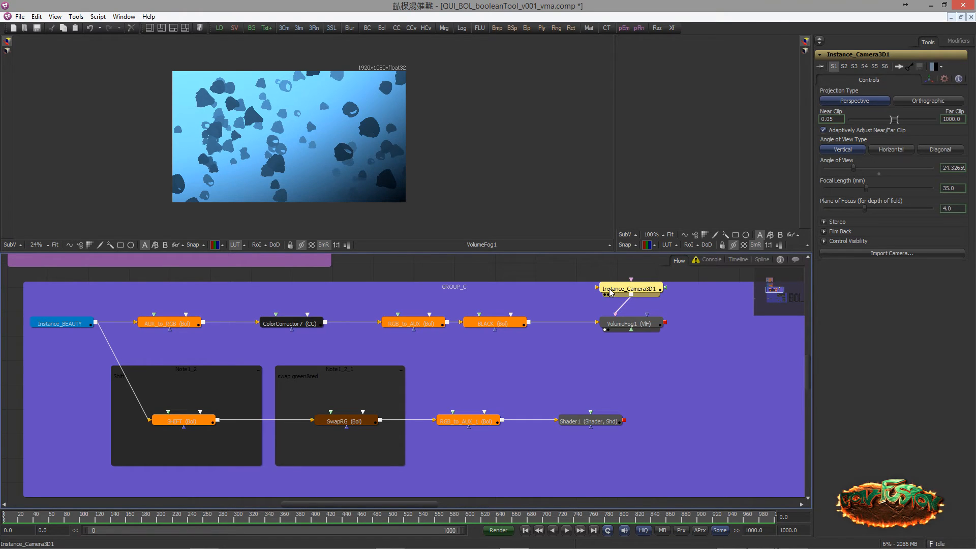
Move Instance_BEAUTY slightly farther from AUX_to_RGB and display AUX_to_RGB's output in the large viewer
drag(61, 324, 47, 324)
drag(175, 323, 270, 136)
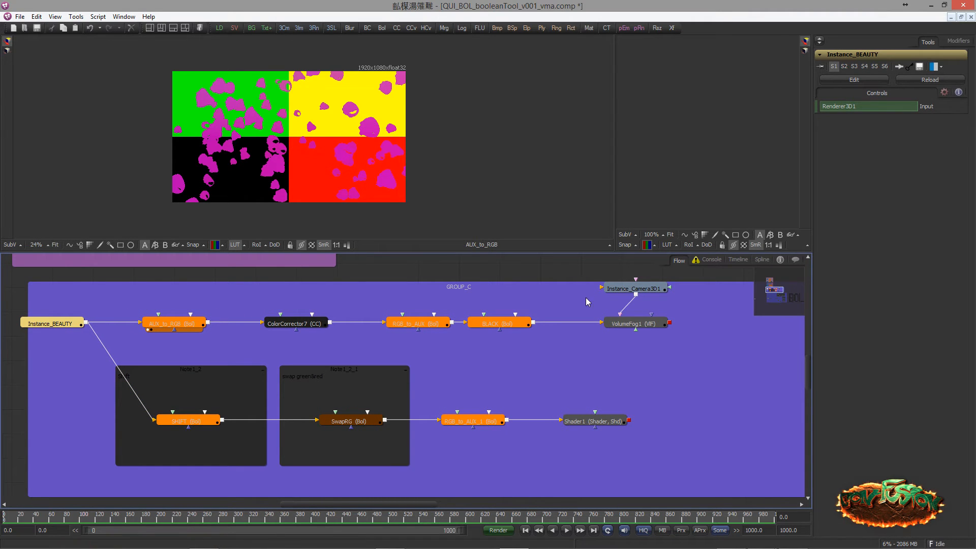
Examine the lower GROUP_C chain with the SHIFT and SwapRG nodes and their notes
drag(272, 382, 317, 340)
scroll(349, 362, up, 1)
scroll(318, 339, up, 2)
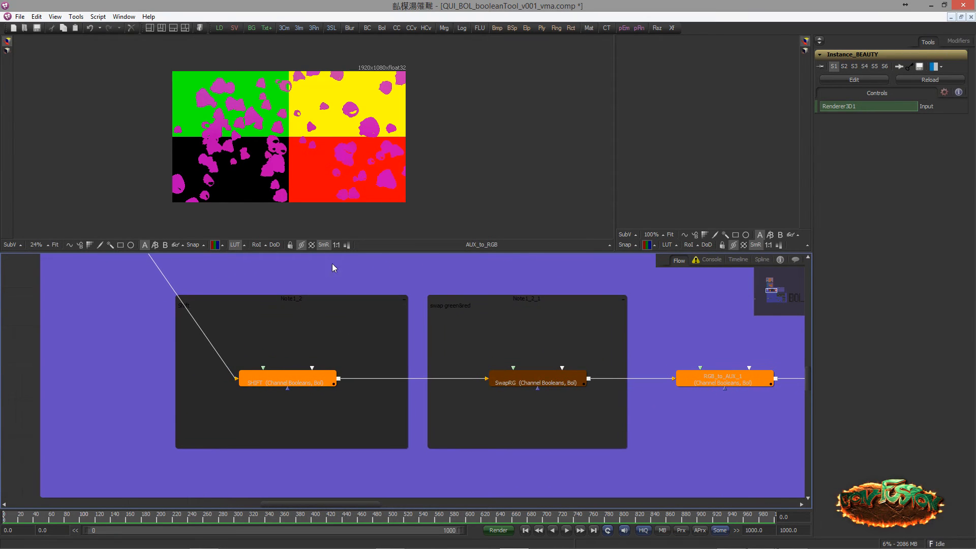
drag(282, 293, 301, 297)
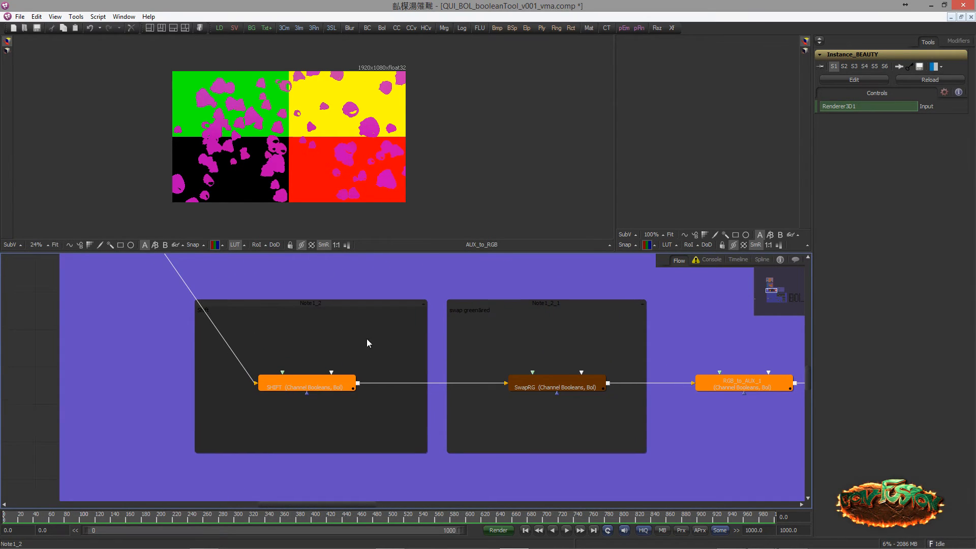
drag(367, 339, 346, 342)
scroll(285, 353, down, 3)
drag(249, 332, 279, 367)
scroll(283, 351, up, 1)
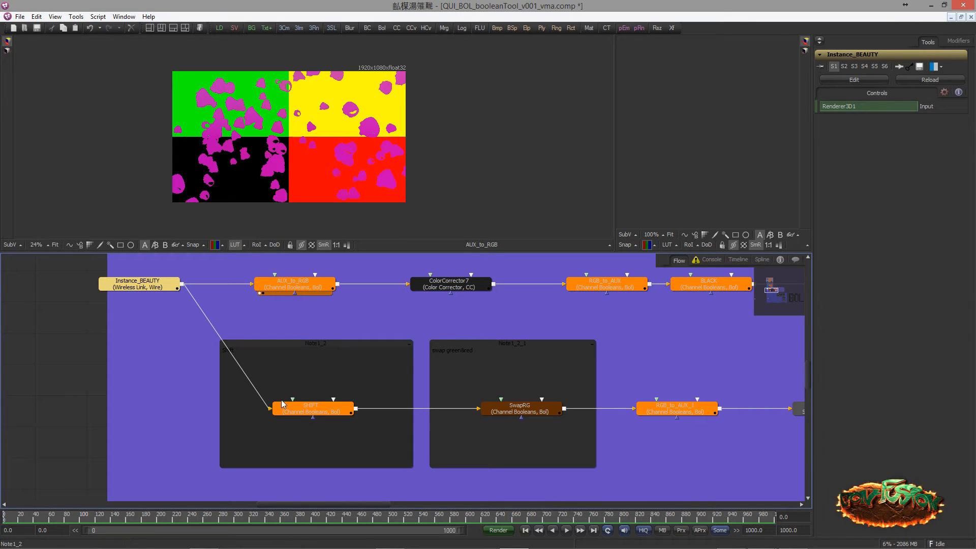
Display Instance_BEAUTY in the large viewer and check the normal and position channels it offers
drag(161, 261, 162, 275)
key(1)
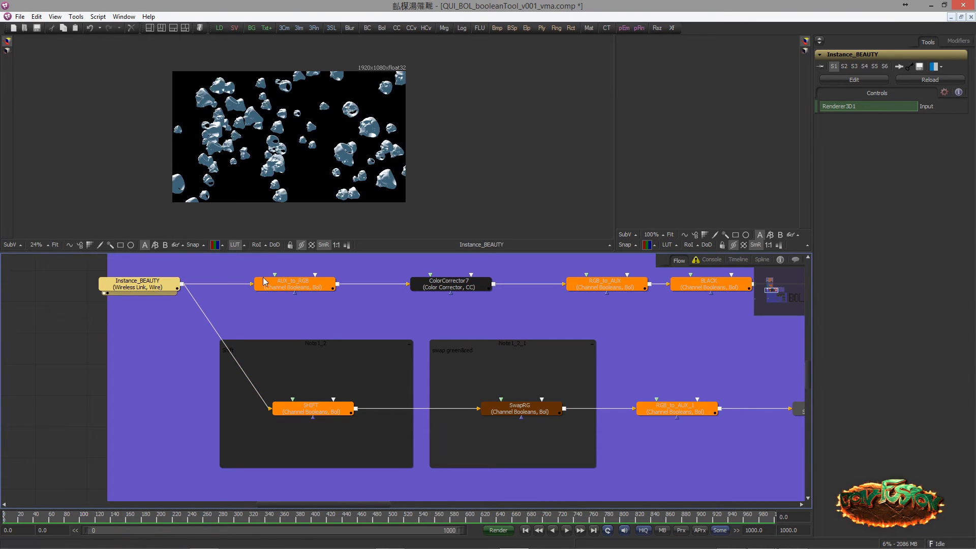
click(214, 244)
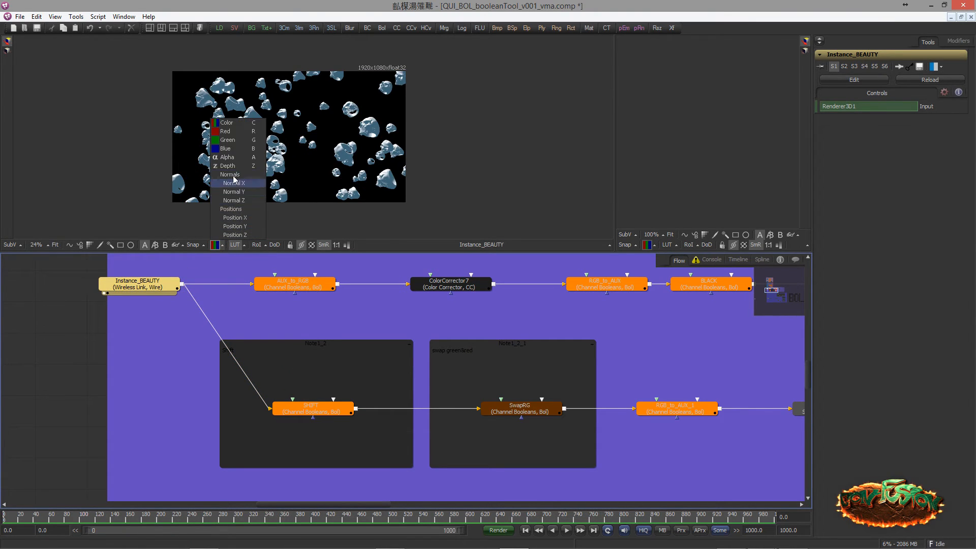
click(169, 276)
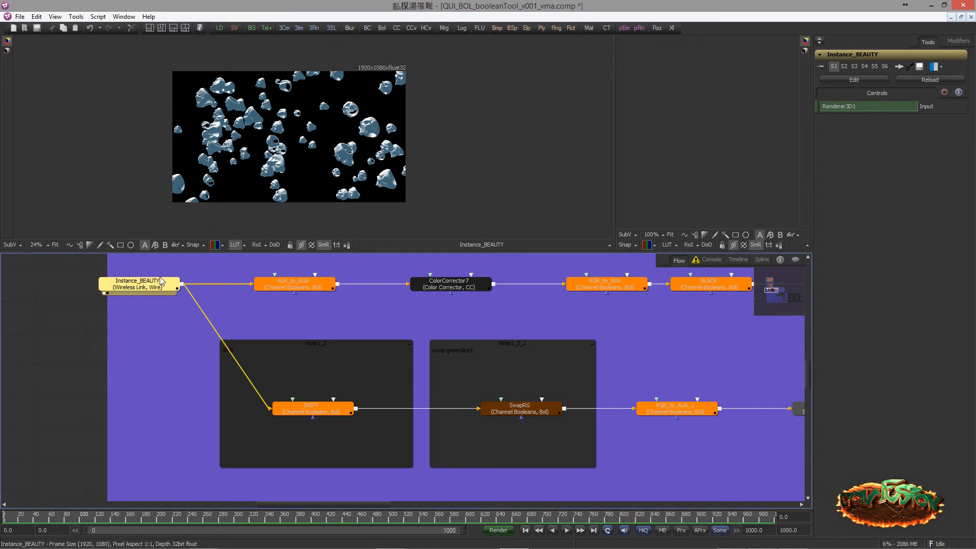
Align the SHIFT node beneath AUX_to_RGB and display its output in the large viewer
click(291, 412)
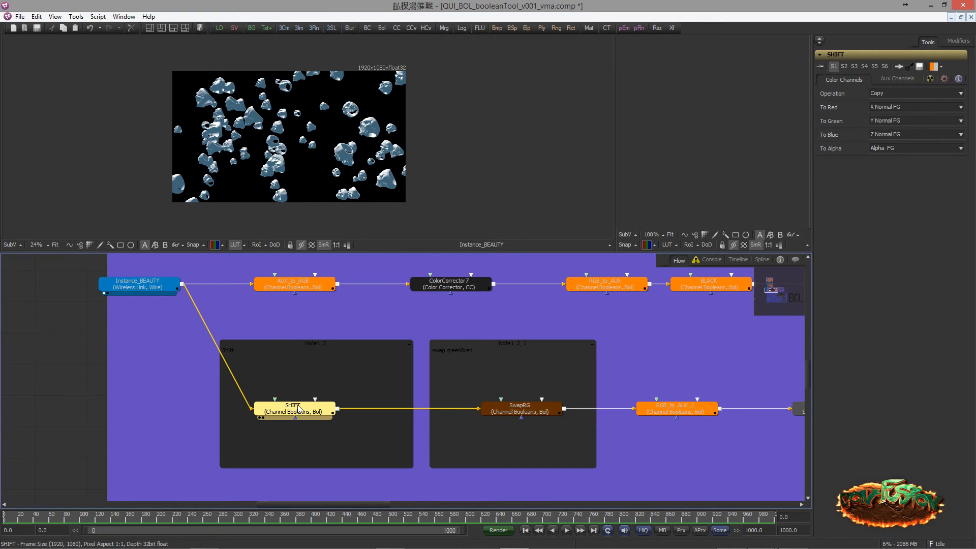
drag(292, 410, 288, 174)
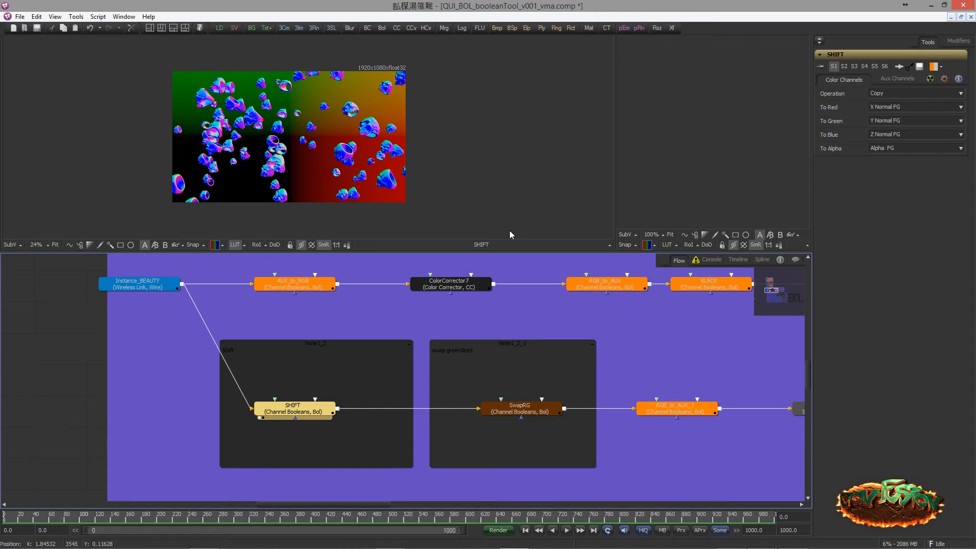
drag(256, 171, 240, 171)
scroll(249, 163, up, 3)
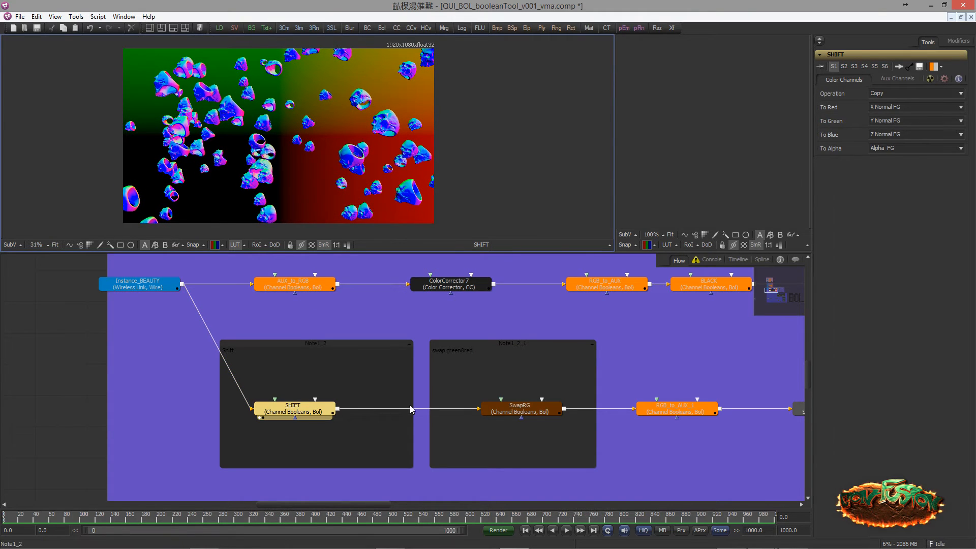
Move SwapRG slightly closer to SHIFT within its note and show its channel settings
mouse_move(391, 362)
mouse_down()
mouse_move(318, 341)
mouse_move(379, 350)
mouse_up()
drag(377, 314, 349, 291)
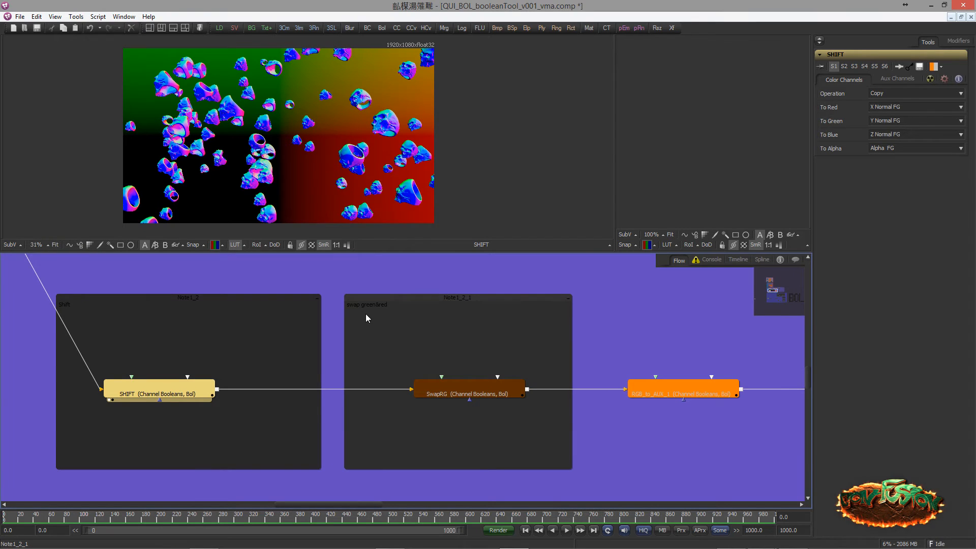
drag(460, 395, 435, 395)
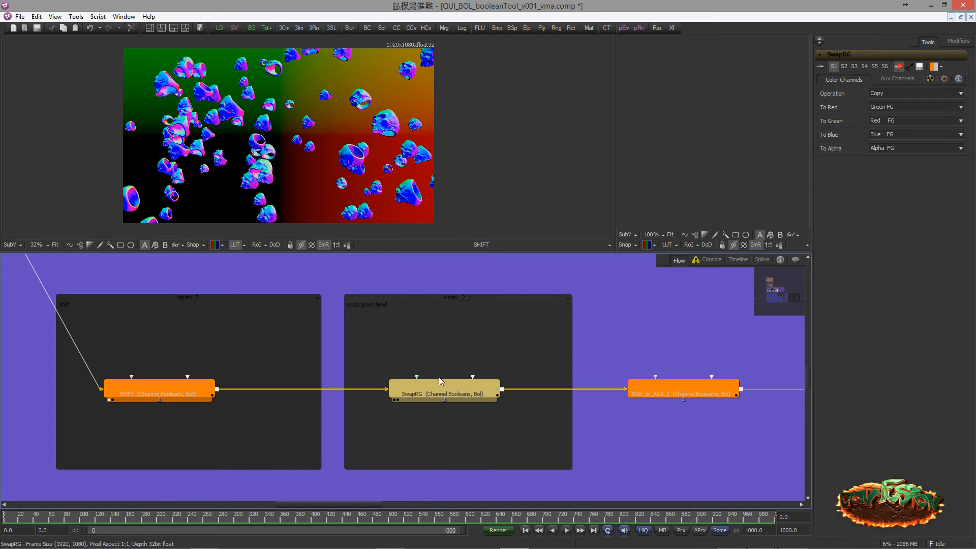
Set SwapRG's red output to Red FG and its green output to Green FG
click(881, 108)
click(889, 122)
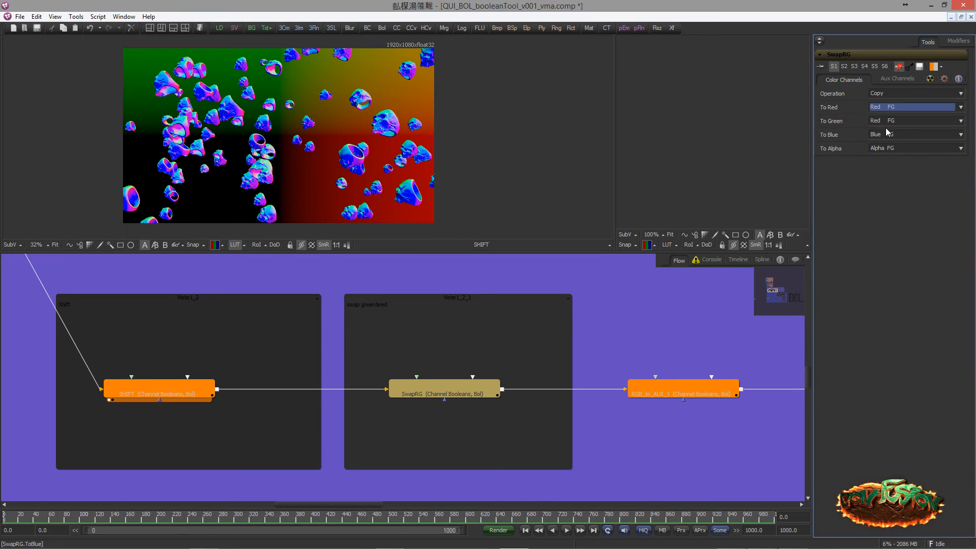
click(885, 121)
scroll(885, 158, up, 1)
click(877, 138)
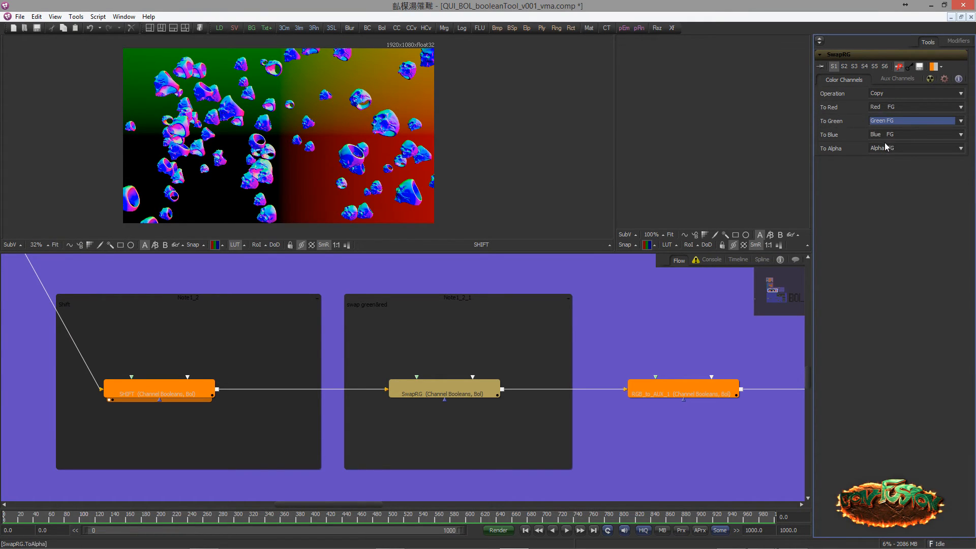
Swap the channels in SwapRG by copying Green FG to red and Red FG to green
click(878, 106)
click(880, 118)
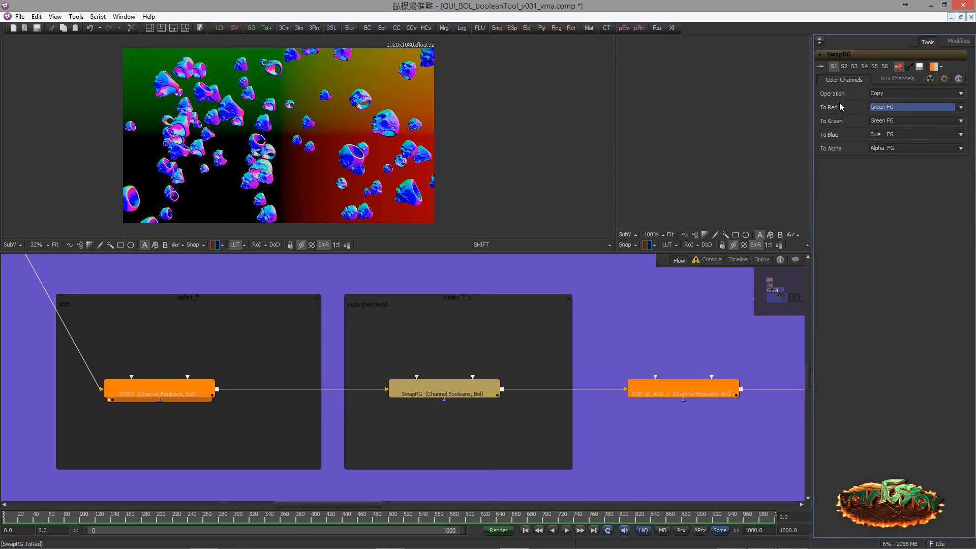
click(879, 120)
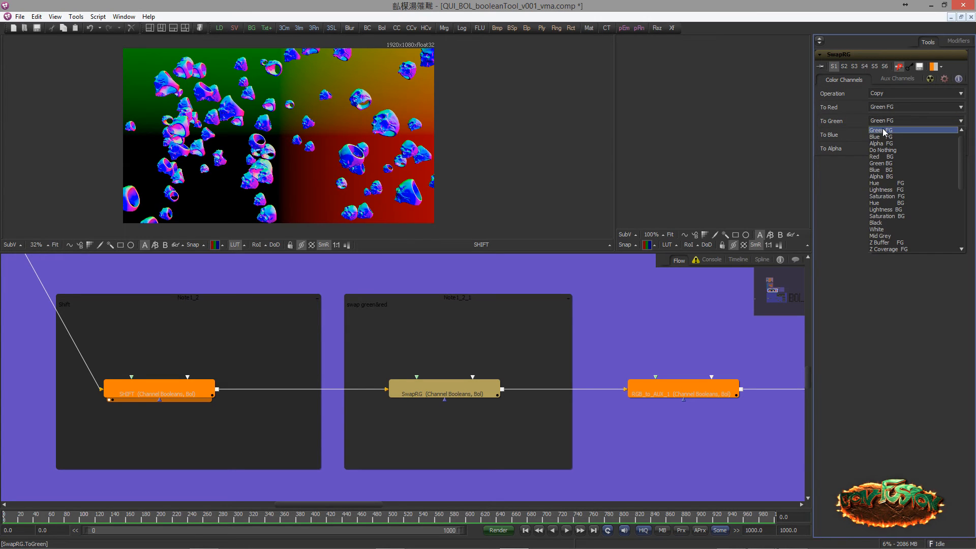
click(881, 131)
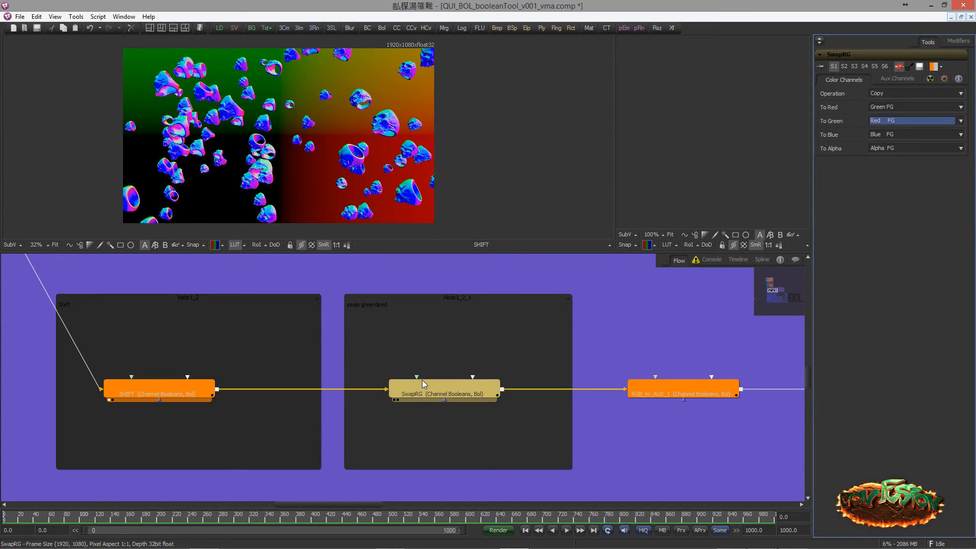
Display SwapRG in the large viewer and enable the bypassed node
drag(422, 381, 200, 142)
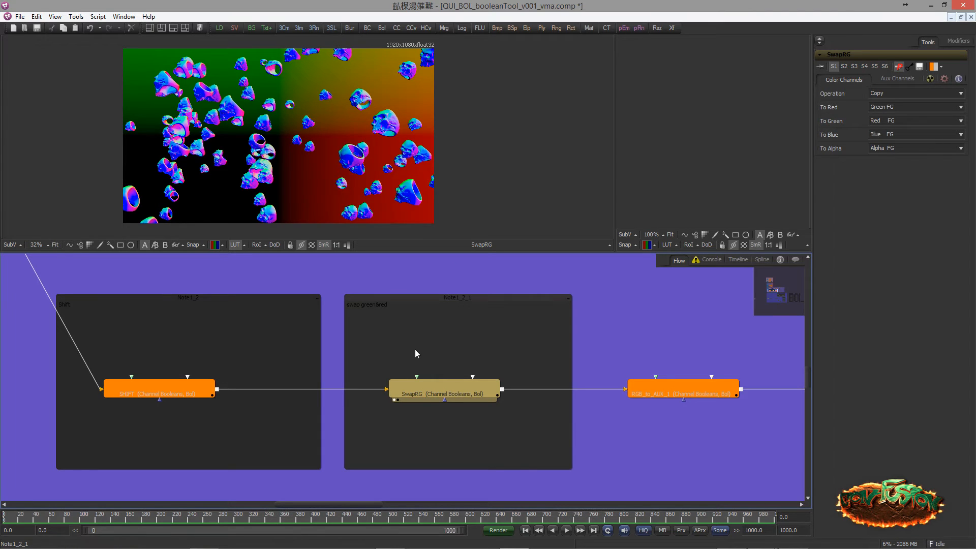
key(ctrl+p)
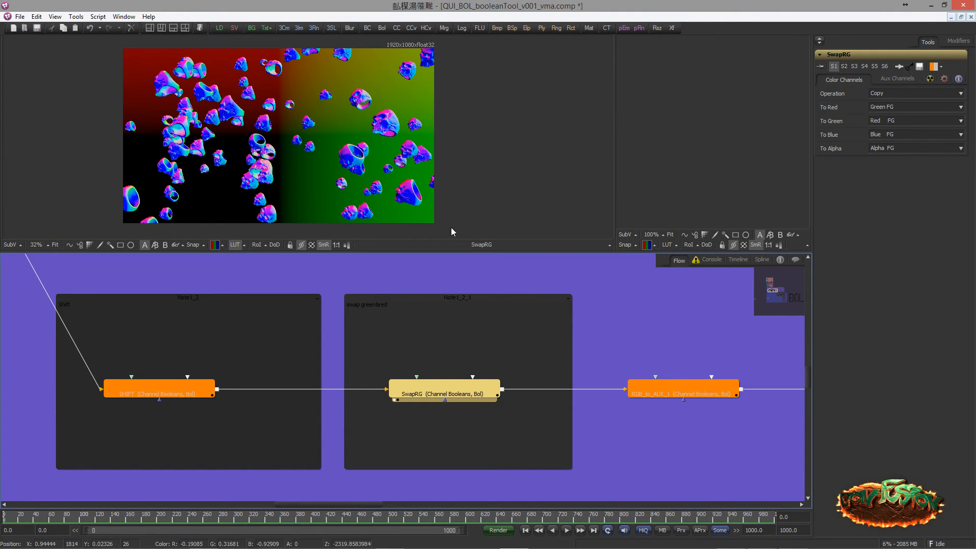
drag(555, 351, 438, 340)
scroll(364, 341, down, 2)
drag(364, 341, 317, 351)
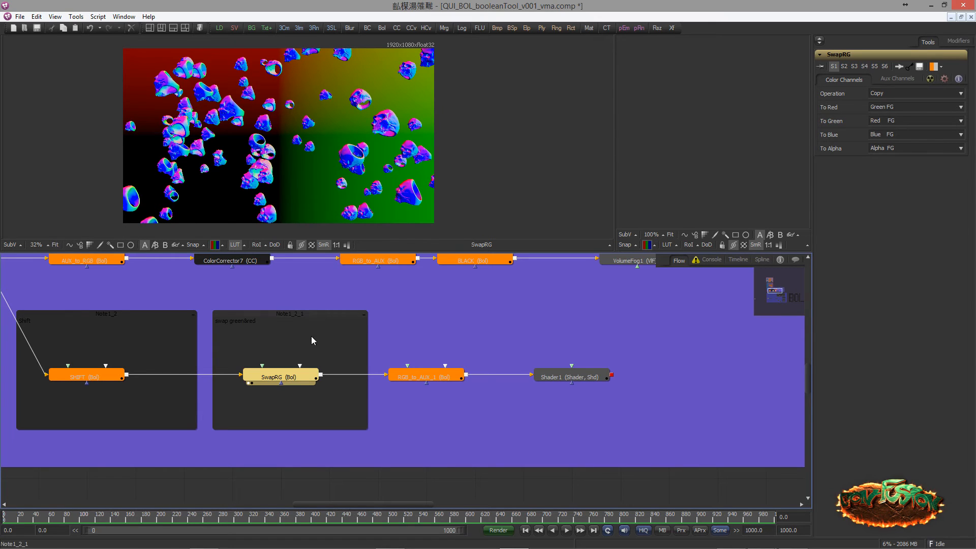
click(250, 113)
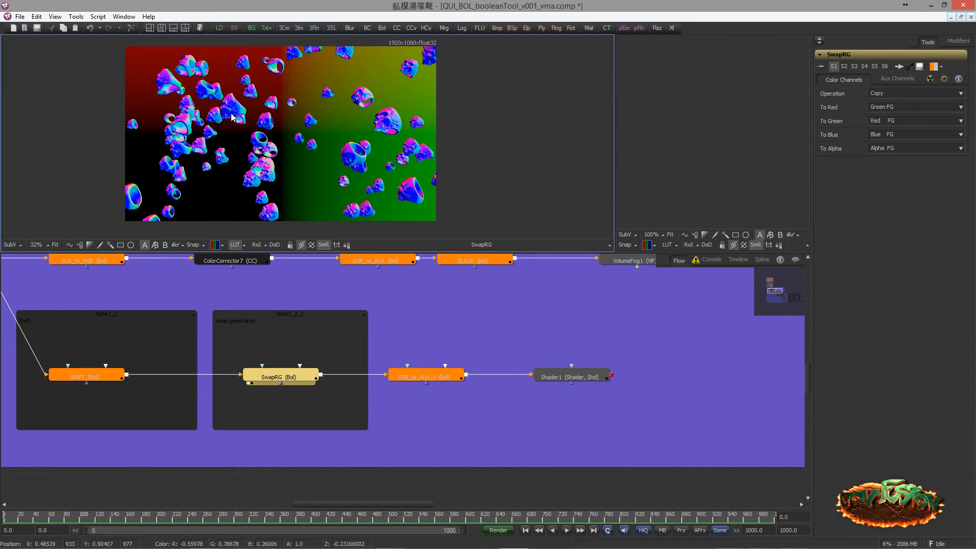
Display RGB_to_AUX_1 in the large viewer, checking its Normals channel before returning to the Color view
click(416, 381)
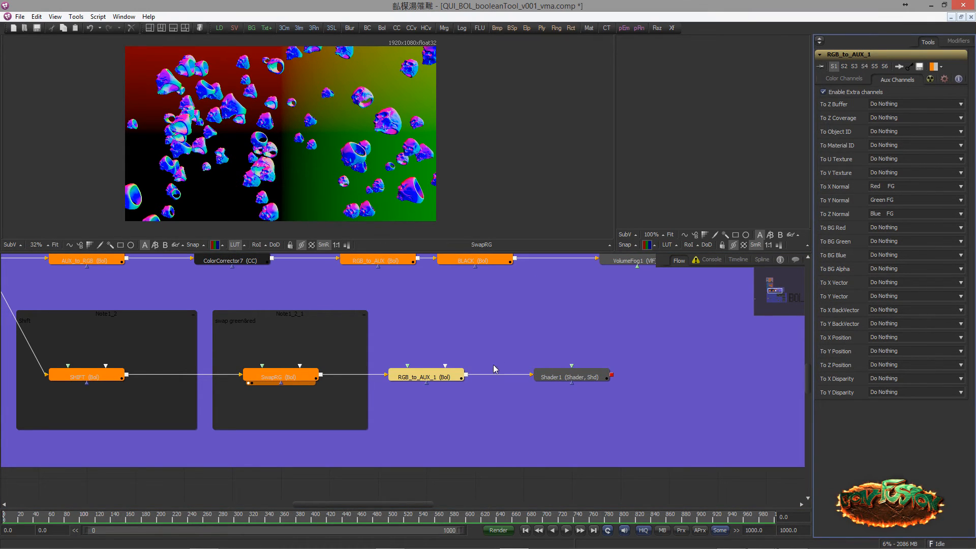
drag(424, 377, 280, 140)
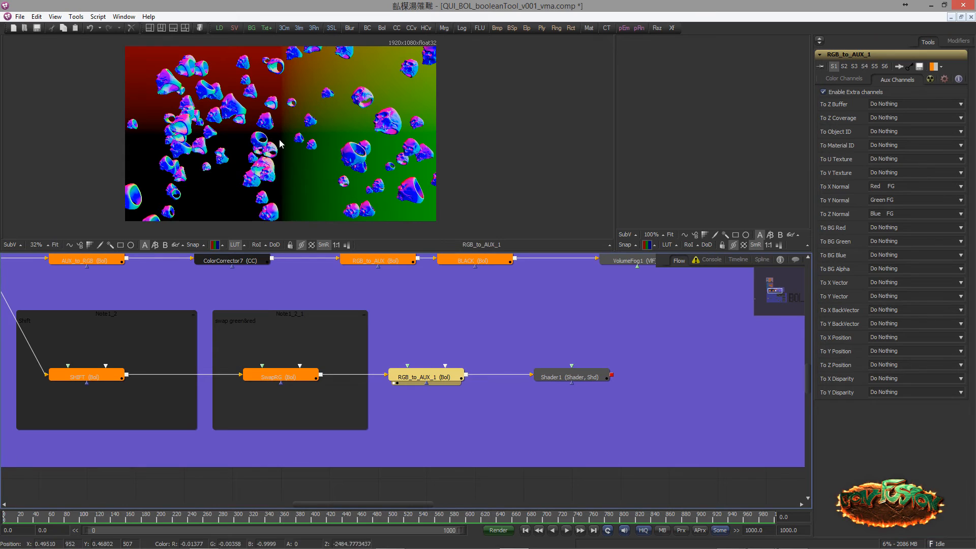
click(222, 245)
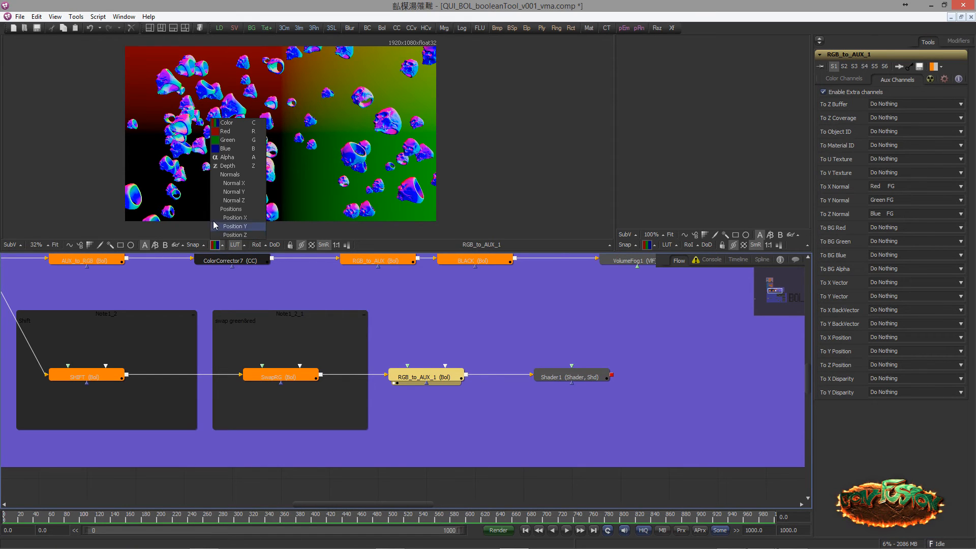
click(230, 175)
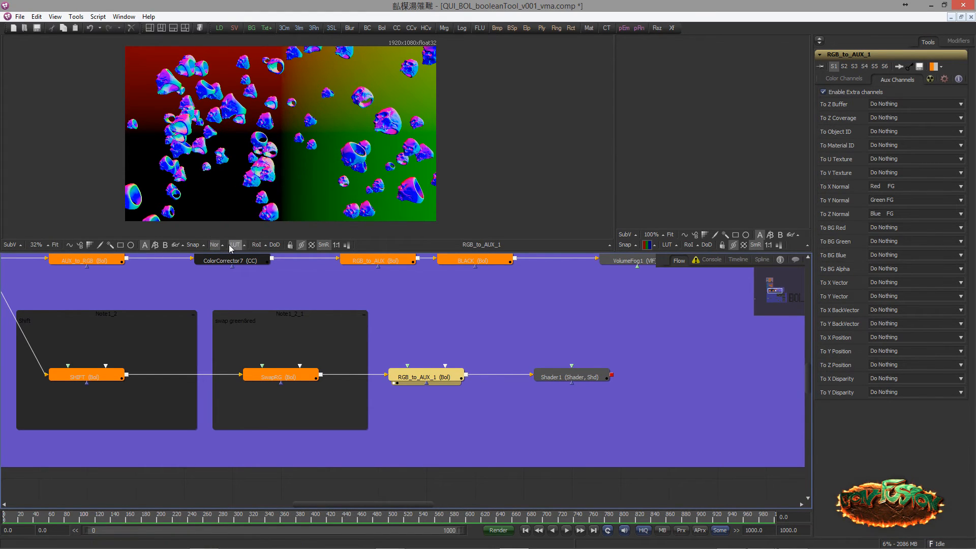
drag(243, 165, 250, 171)
key(c)
Display Shader1 in the large viewer and set its Equator Angle to about 110.77
drag(576, 376, 313, 128)
click(593, 376)
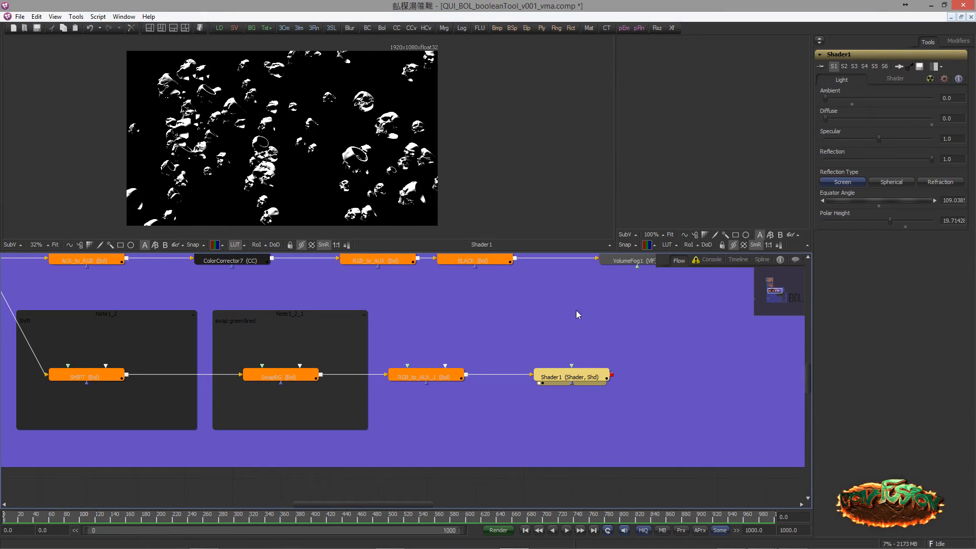
drag(863, 200, 861, 196)
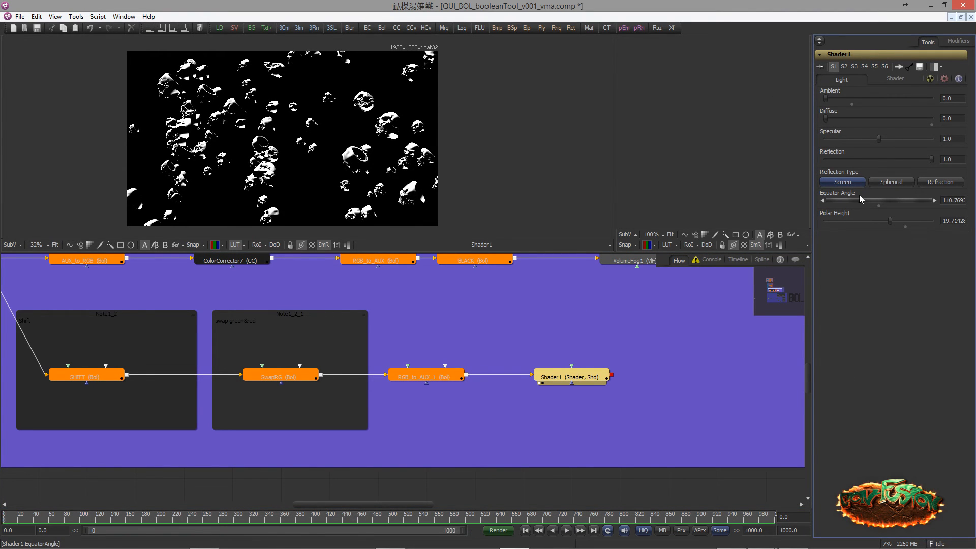
scroll(352, 152, up, 4)
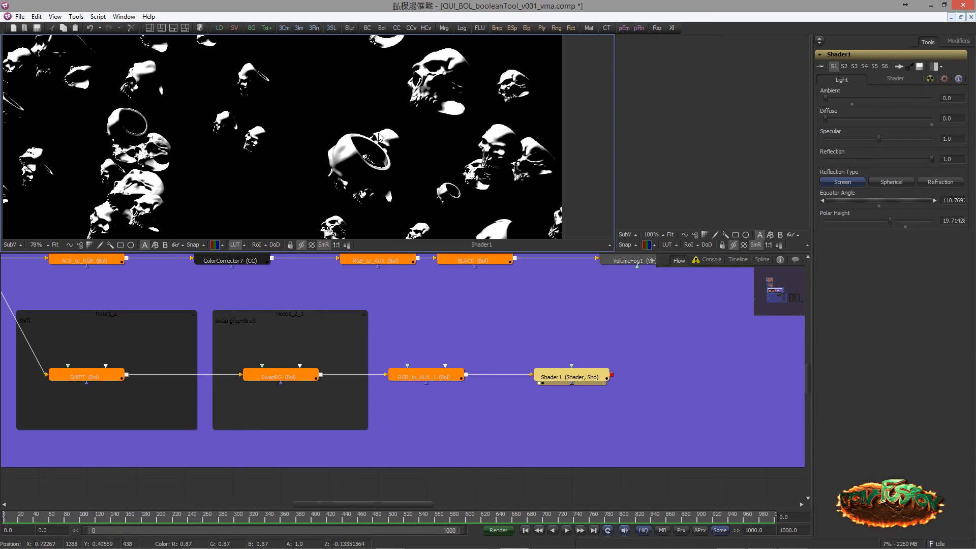
scroll(361, 154, down, 3)
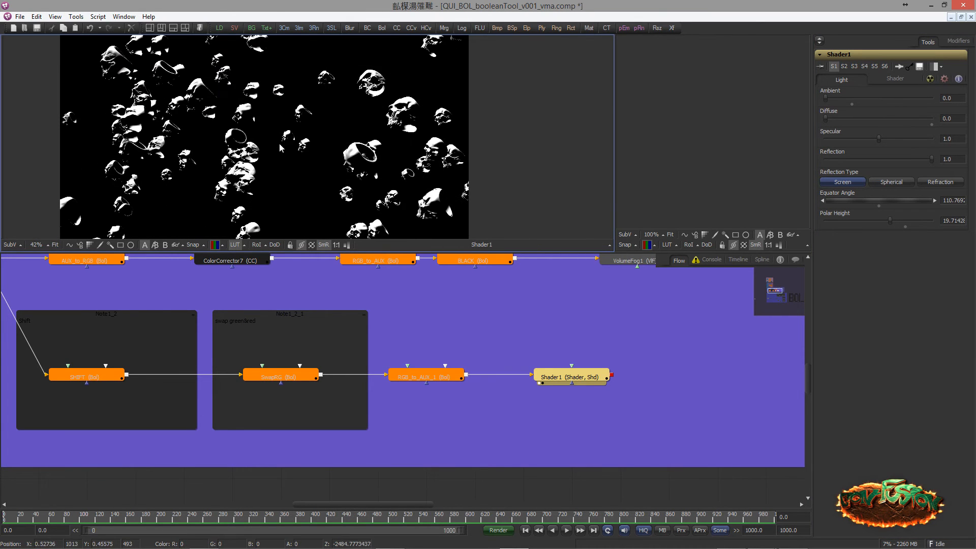
Compare Shader1's output with SwapRG bypassed and enabled, leaving SwapRG enabled
drag(266, 356, 304, 363)
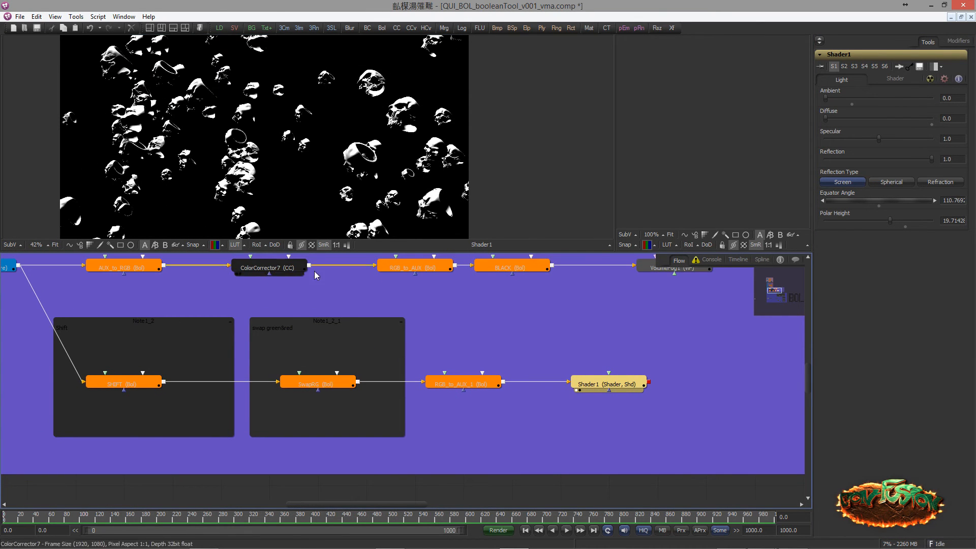
click(318, 382)
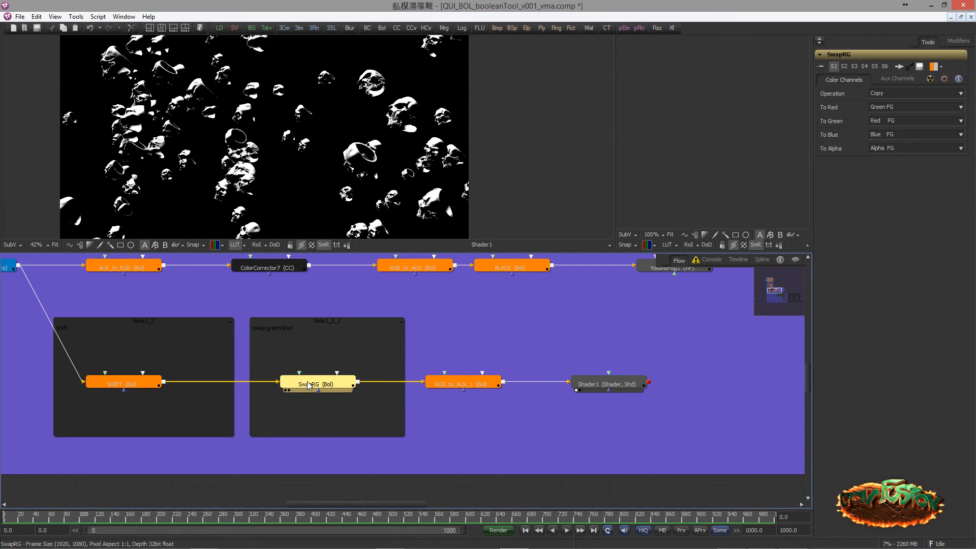
key(ctrl+p)
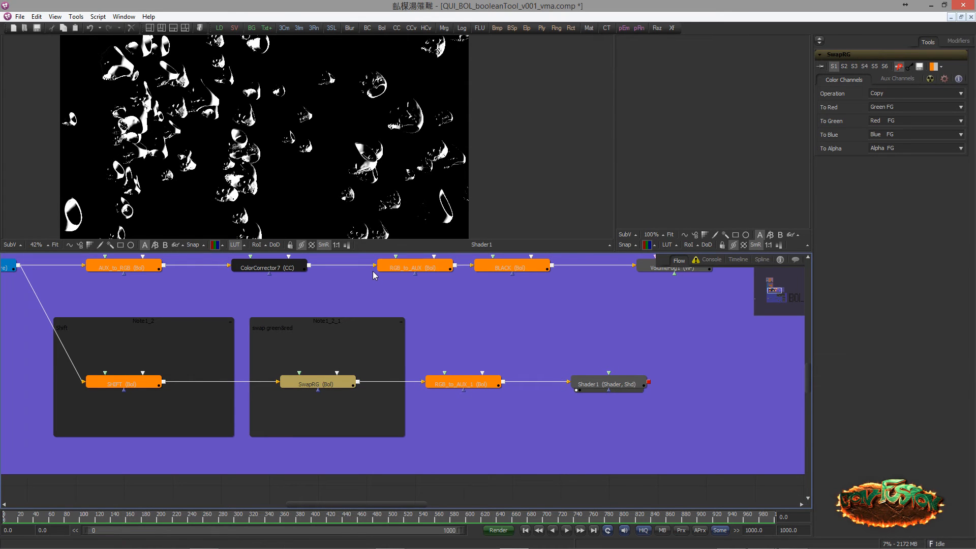
key(ctrl+p)
key(ctrl+p)
key(ctrl+p)
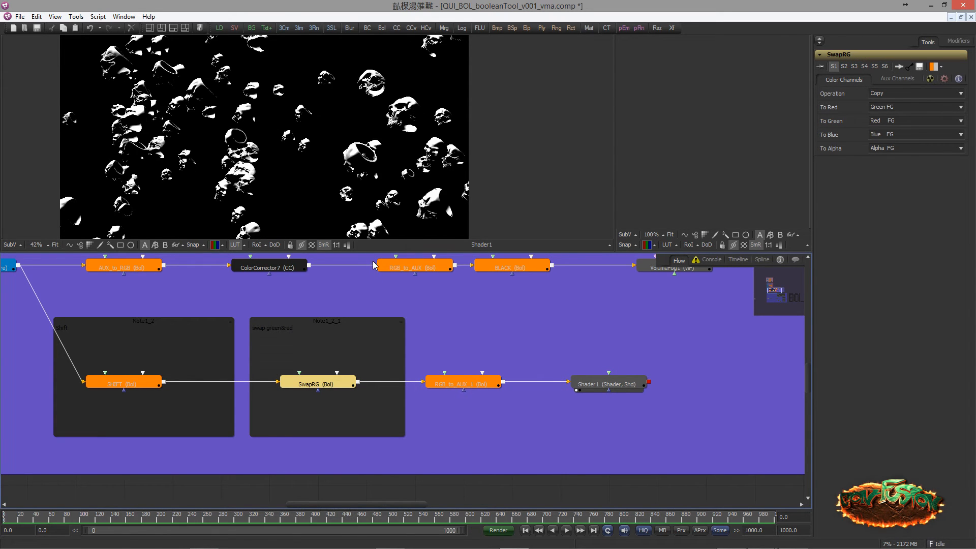
Examine the DeGrain, Sharpen and Edge detection branches in GROUP_C_1
scroll(472, 331, down, 5)
drag(428, 405, 327, 275)
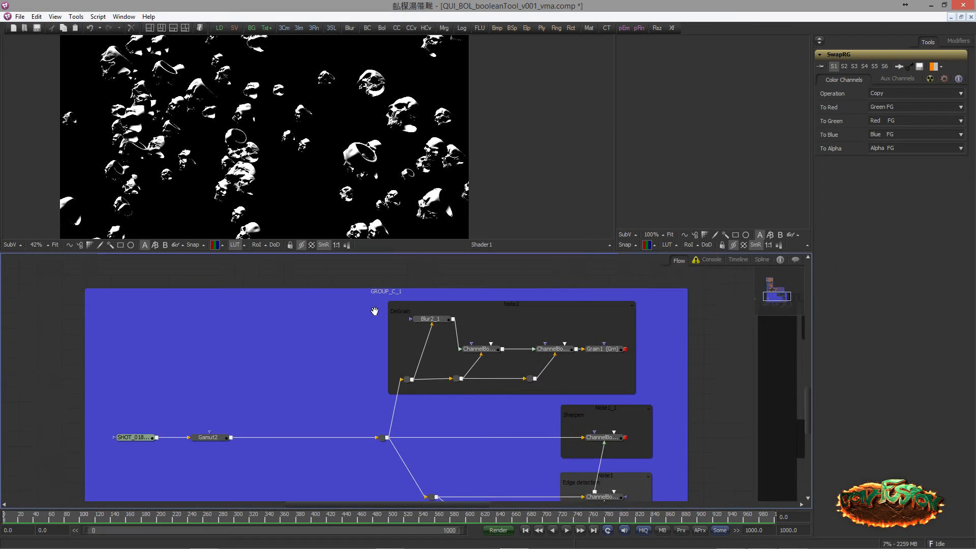
scroll(349, 305, down, 3)
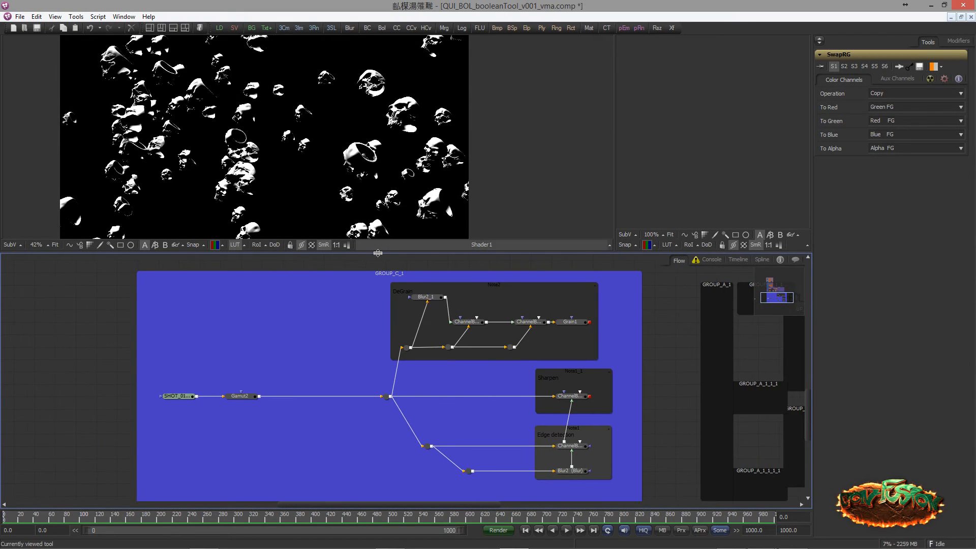
mouse_move(377, 275)
mouse_down()
mouse_move(383, 268)
mouse_move(363, 268)
mouse_up()
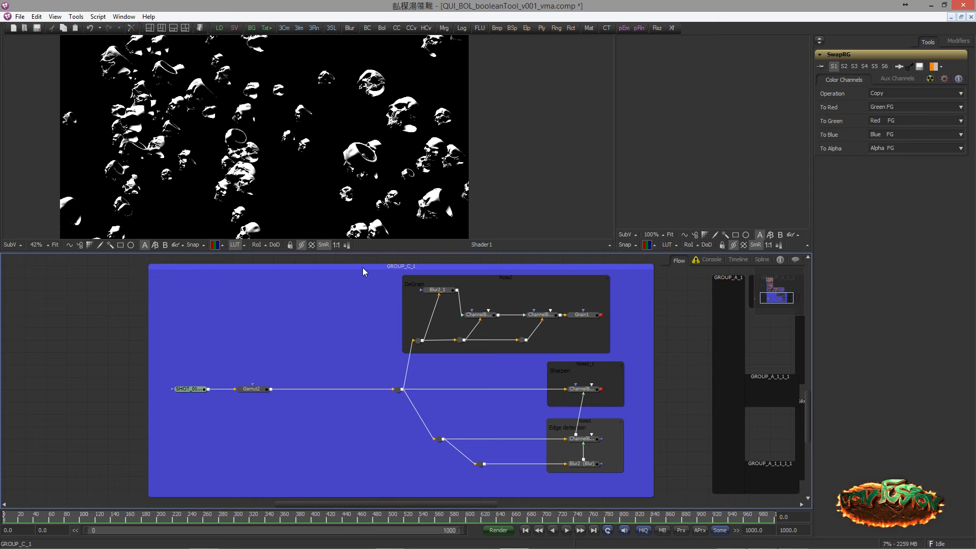
drag(337, 316, 331, 279)
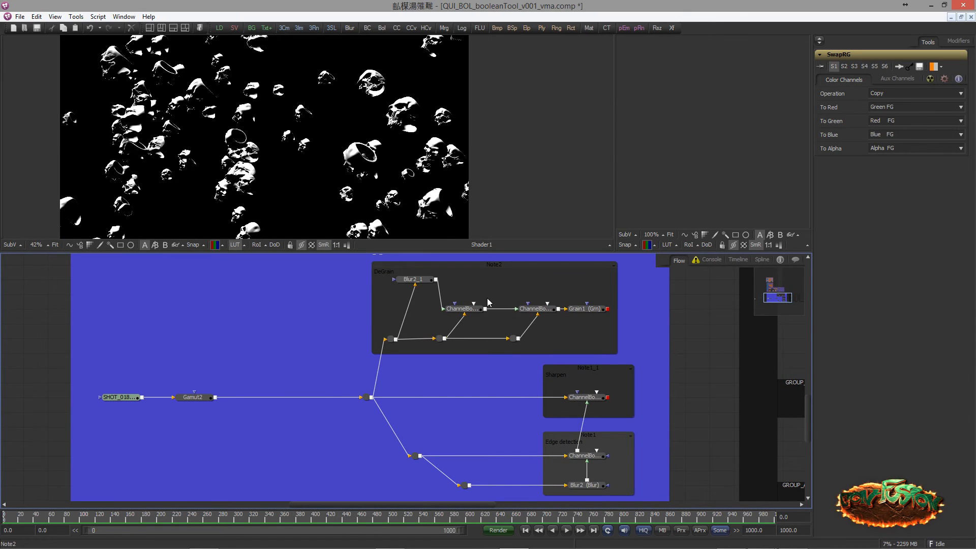
scroll(509, 343, down, 1)
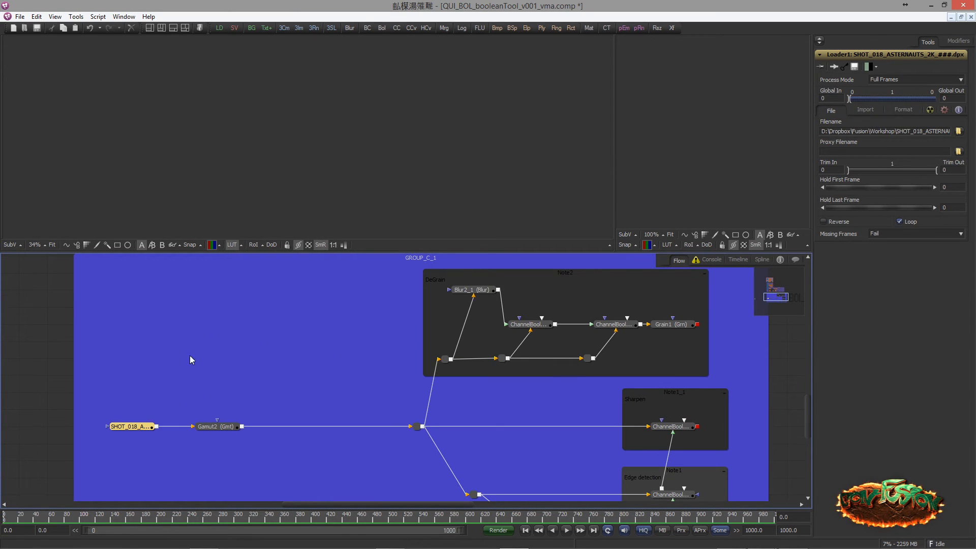
Display Gamut2 in the large viewer and inspect the footage closely around the cap brim and the man's nose
drag(216, 426, 327, 135)
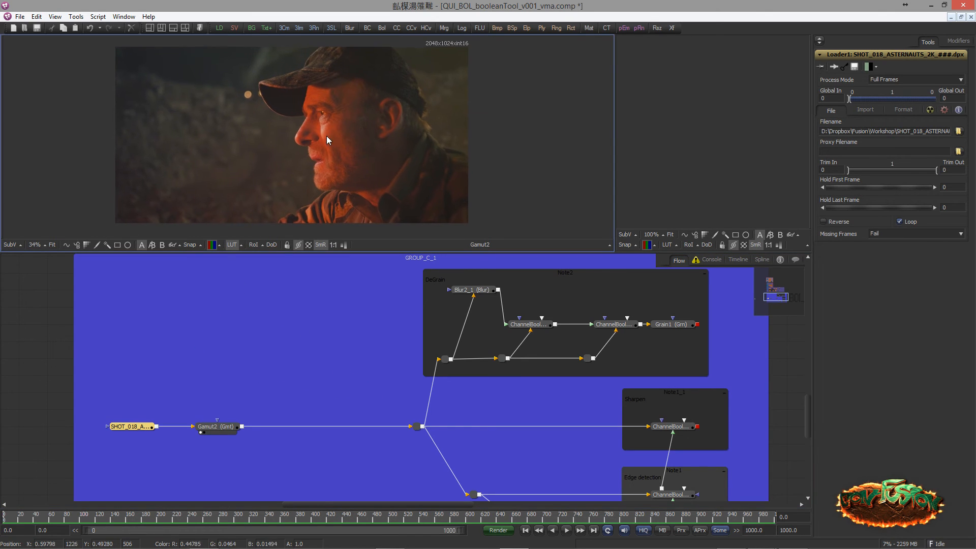
scroll(343, 133, up, 2)
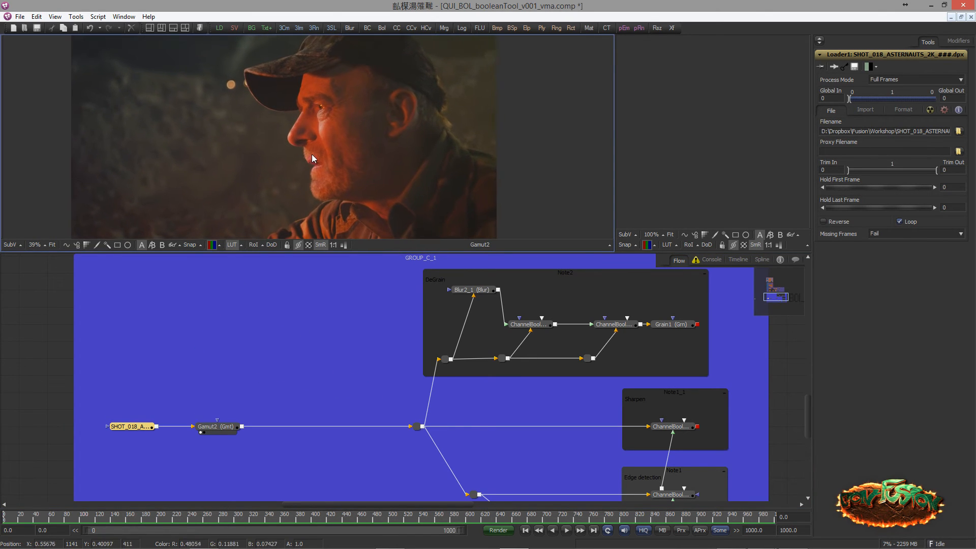
scroll(246, 128, up, 10)
drag(240, 114, 303, 168)
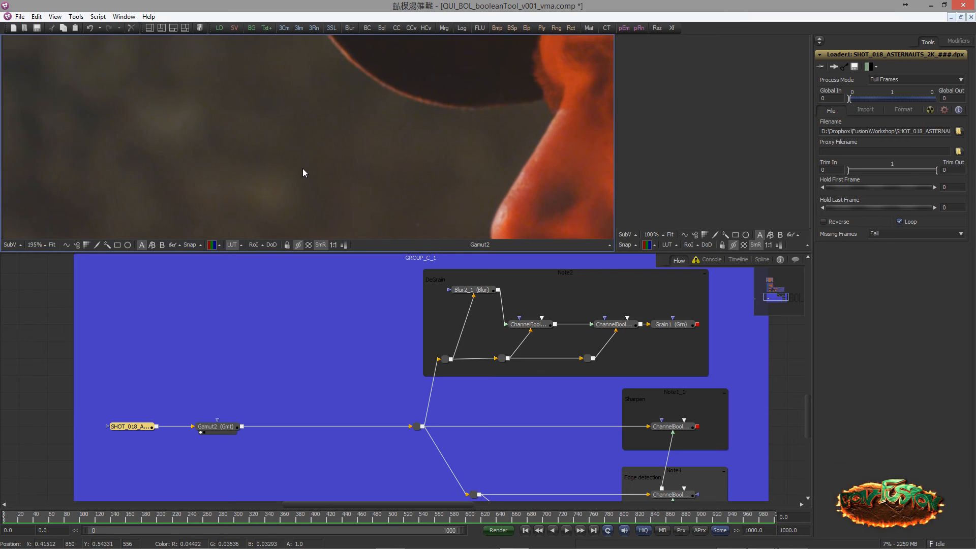
drag(389, 150, 303, 154)
drag(402, 151, 317, 115)
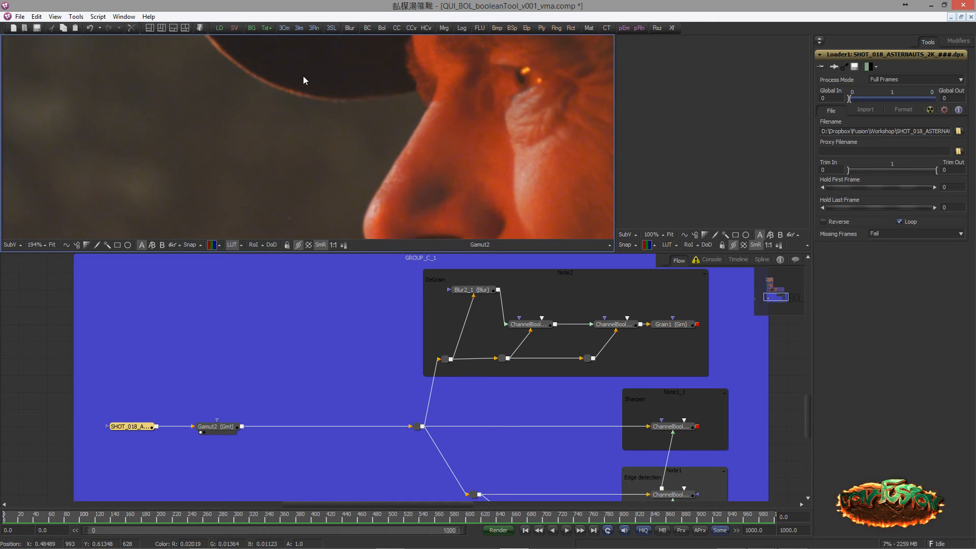
Display Blur2_1 from the DeGrain branch in the large viewer and inspect the blurred footage around the nose and cap brim
scroll(305, 116, down, 2)
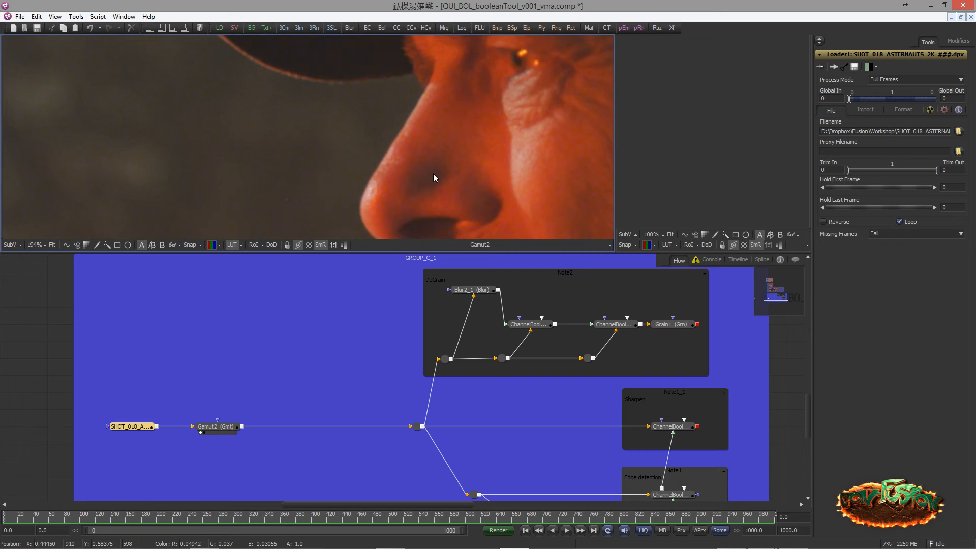
drag(348, 310, 297, 328)
scroll(304, 324, up, 2)
drag(316, 256, 324, 270)
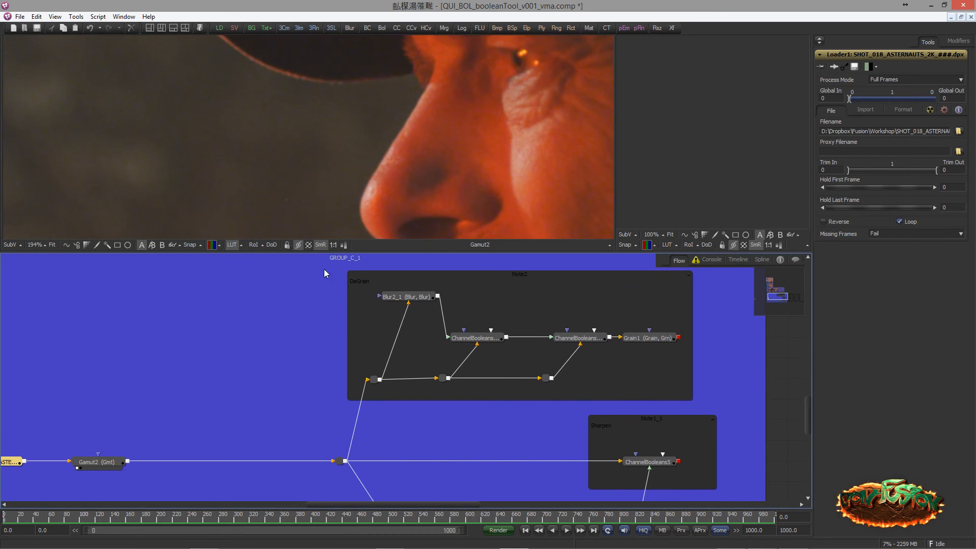
mouse_move(342, 307)
mouse_down()
mouse_move(316, 297)
mouse_move(337, 312)
mouse_up()
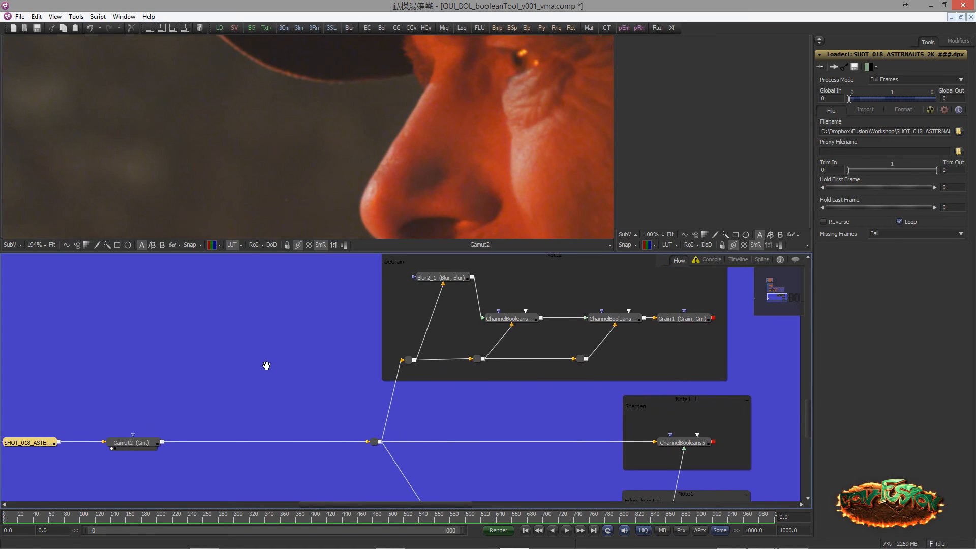
drag(267, 366, 264, 367)
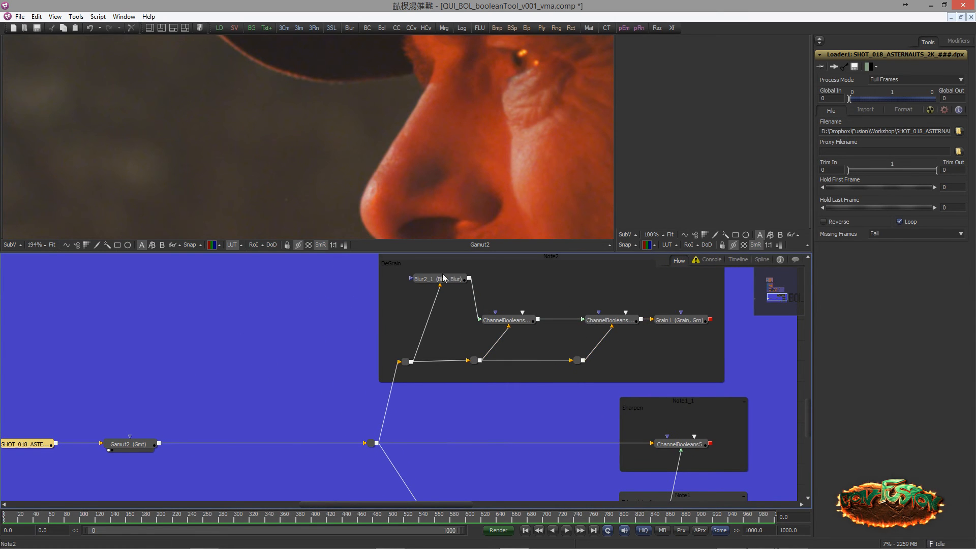
drag(367, 301, 312, 318)
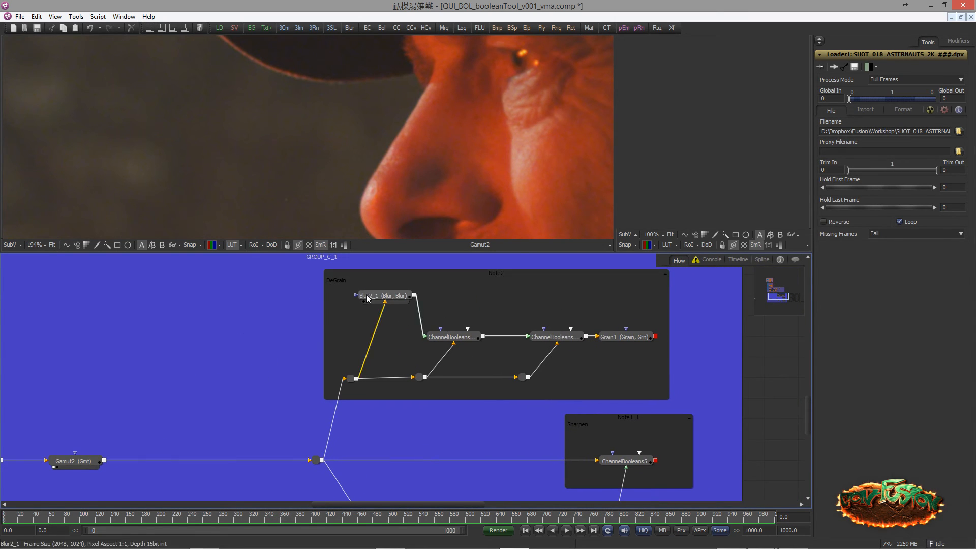
drag(368, 299, 345, 182)
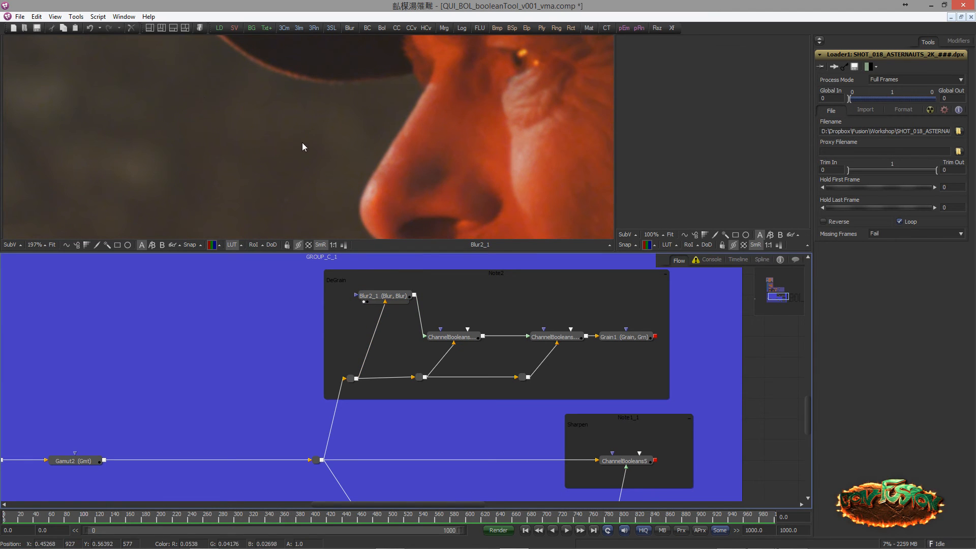
drag(302, 142, 388, 171)
Compare the original footage from Gamut2 with the Blur2_1 output in the large viewer
drag(232, 367, 259, 347)
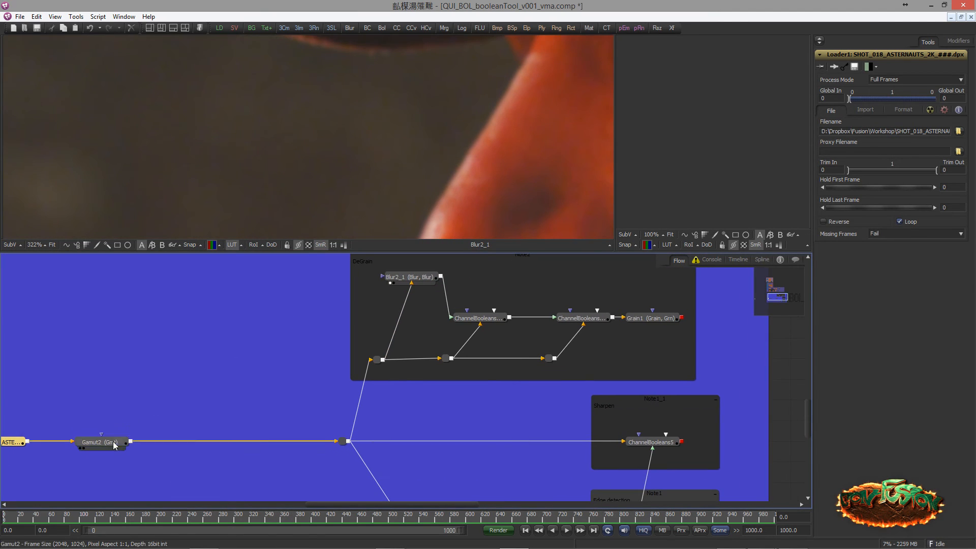
drag(114, 446, 274, 179)
drag(399, 256, 349, 111)
Open the settings of ChannelBooleans4_1 in the DeGrain branch and review its Operation and its blur and footage inputs
drag(402, 297, 260, 305)
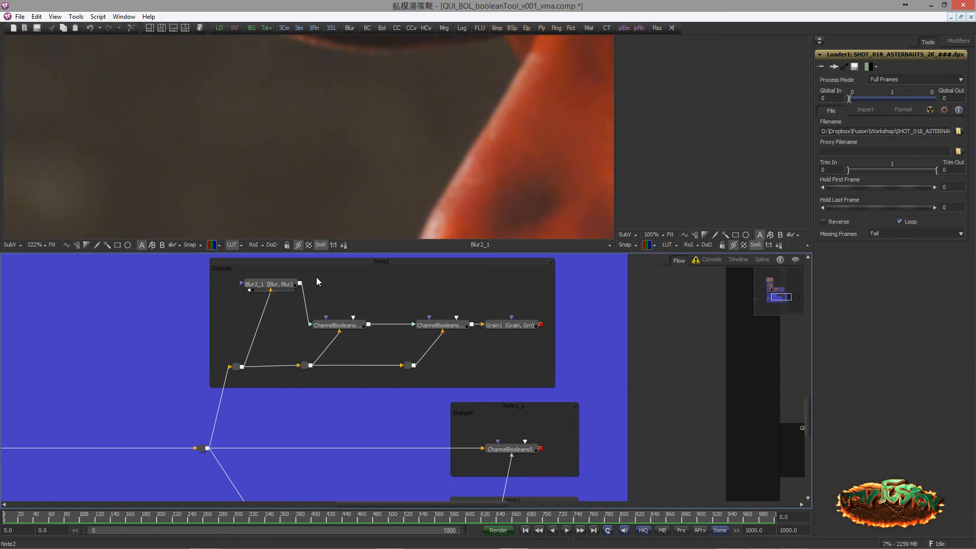
click(327, 326)
drag(400, 298, 425, 304)
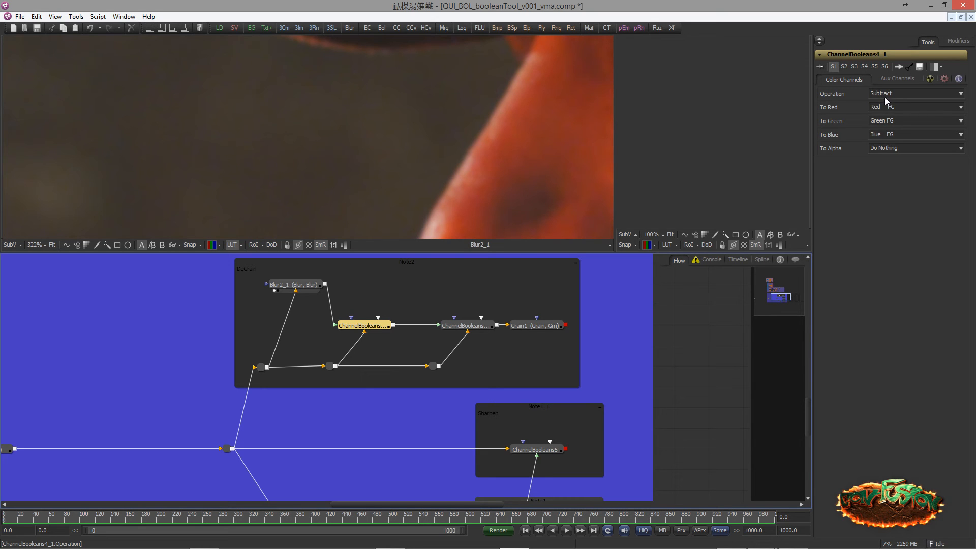
drag(363, 336, 425, 339)
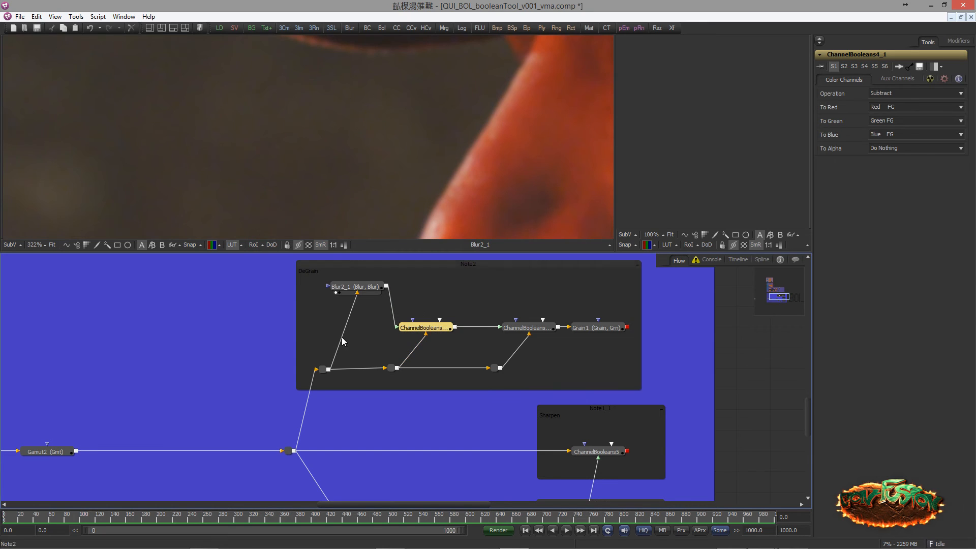
View Gamut2 and ChannelBooleans4_1 in turn in the large viewer, inspecting the subtraction result around the face and background
key(1)
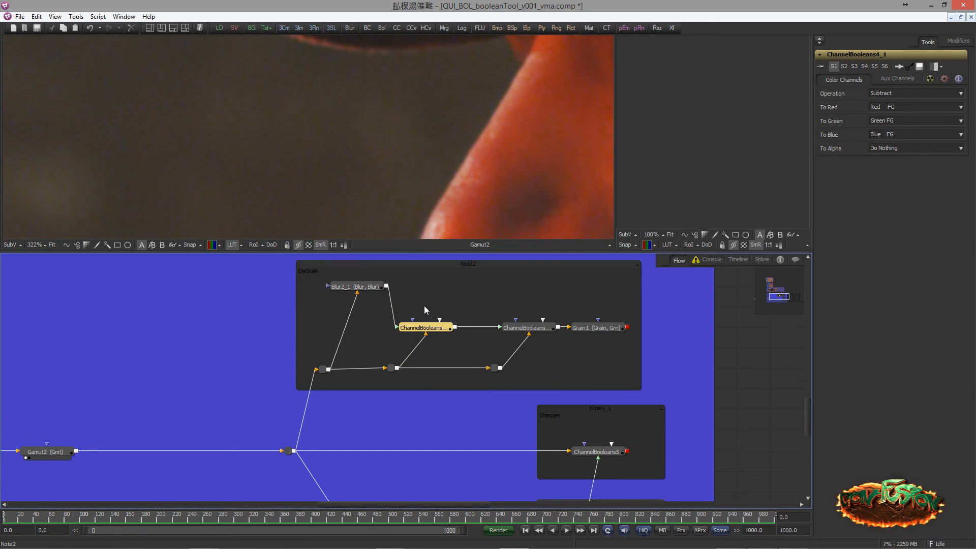
key(1)
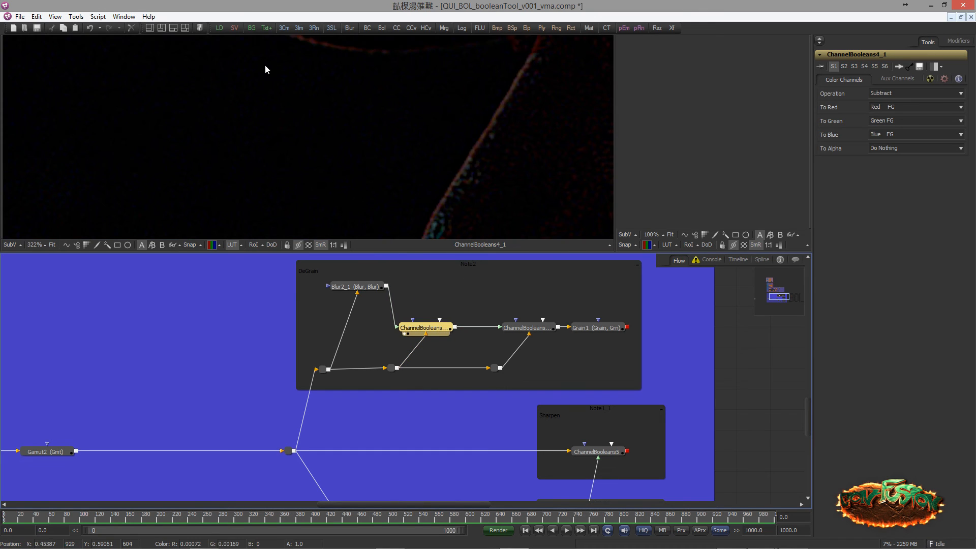
scroll(265, 65, down, 5)
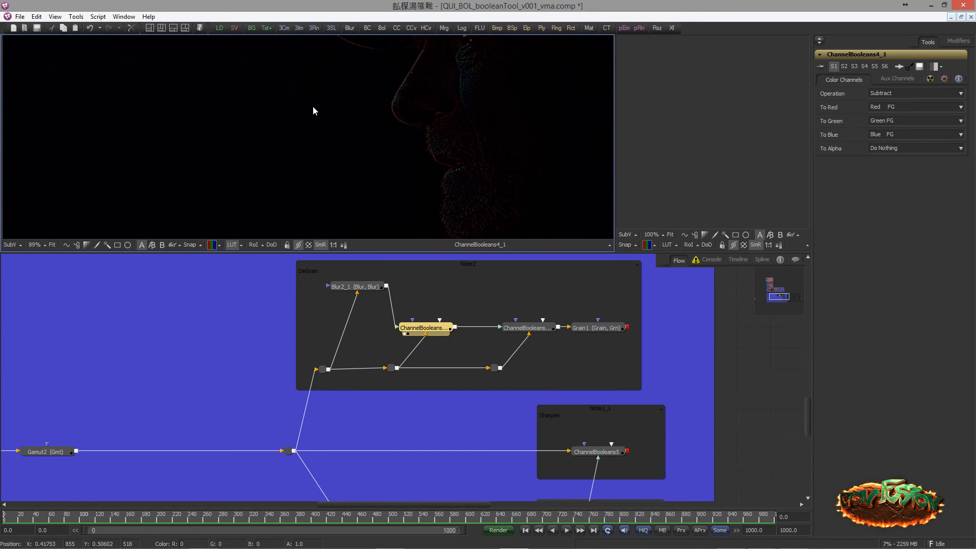
scroll(460, 182, up, 4)
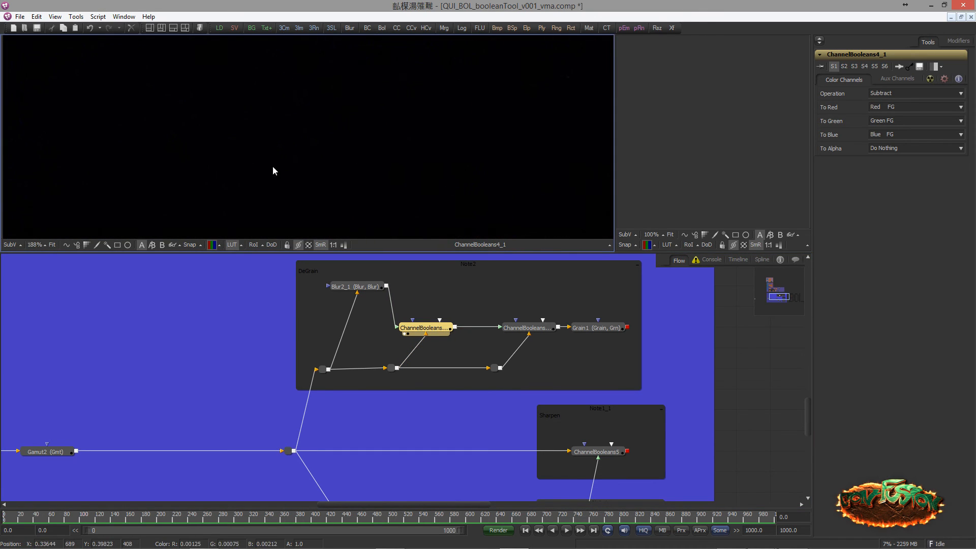
scroll(183, 174, down, 4)
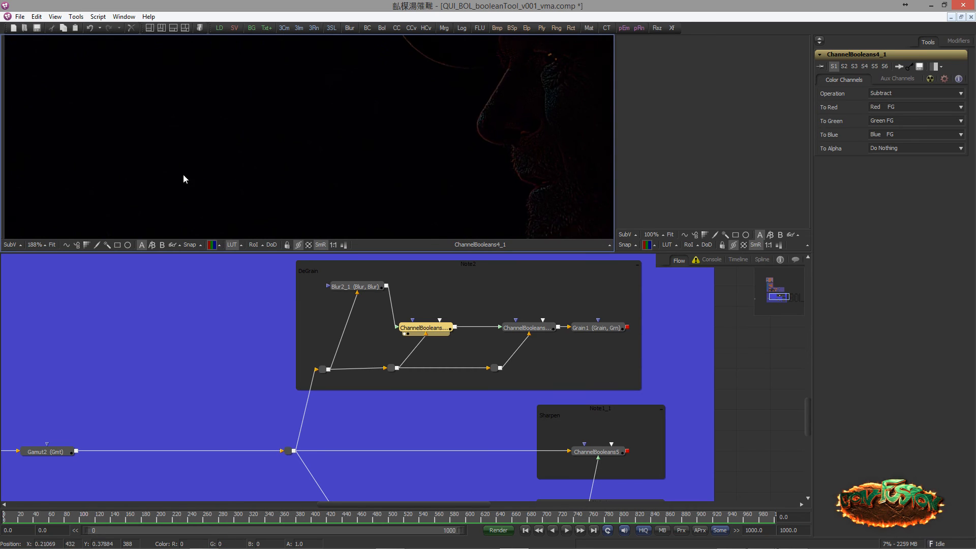
Show the ChannelBooleans4_1 result as a normalised image and inspect the isolated grain in the background and on the face
click(344, 245)
scroll(270, 145, up, 5)
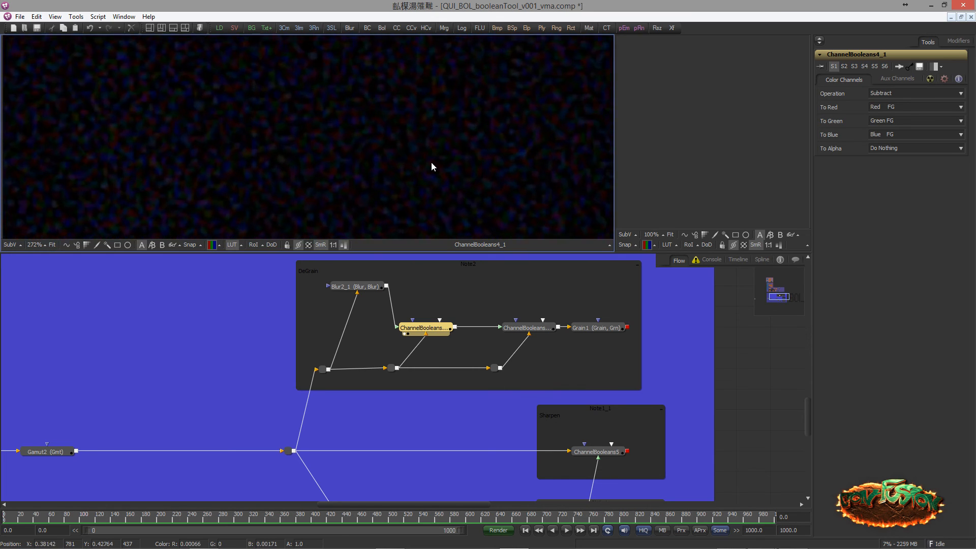
scroll(432, 163, up, 4)
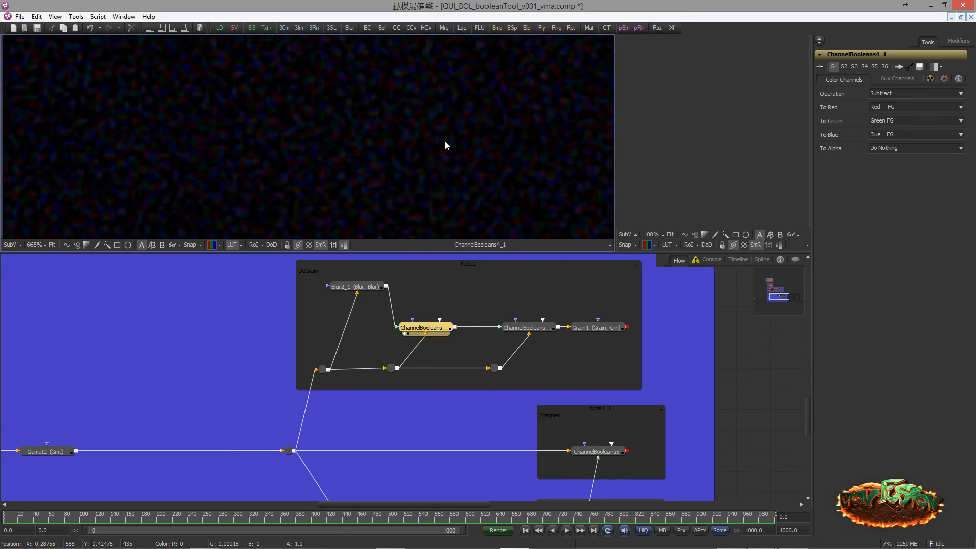
scroll(331, 179, down, 4)
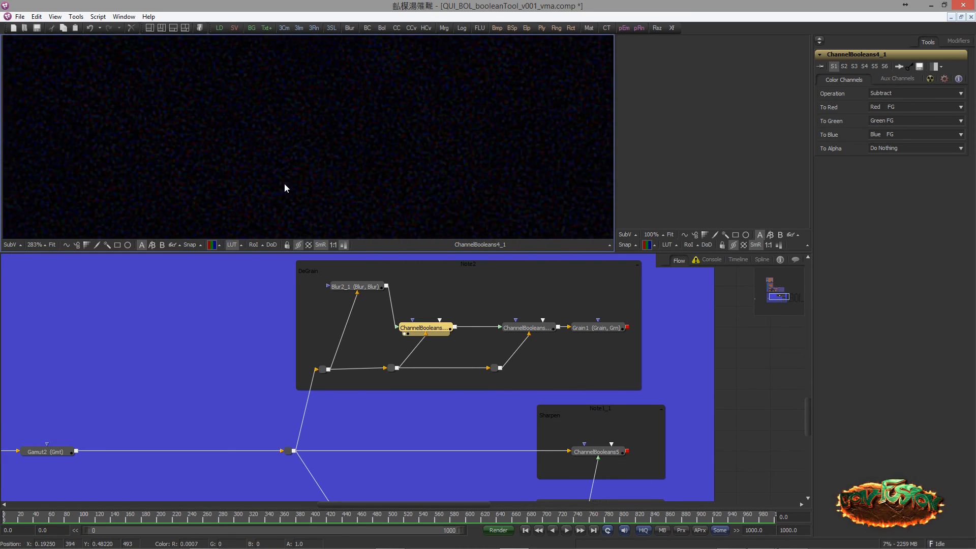
scroll(410, 190, up, 3)
scroll(351, 138, down, 3)
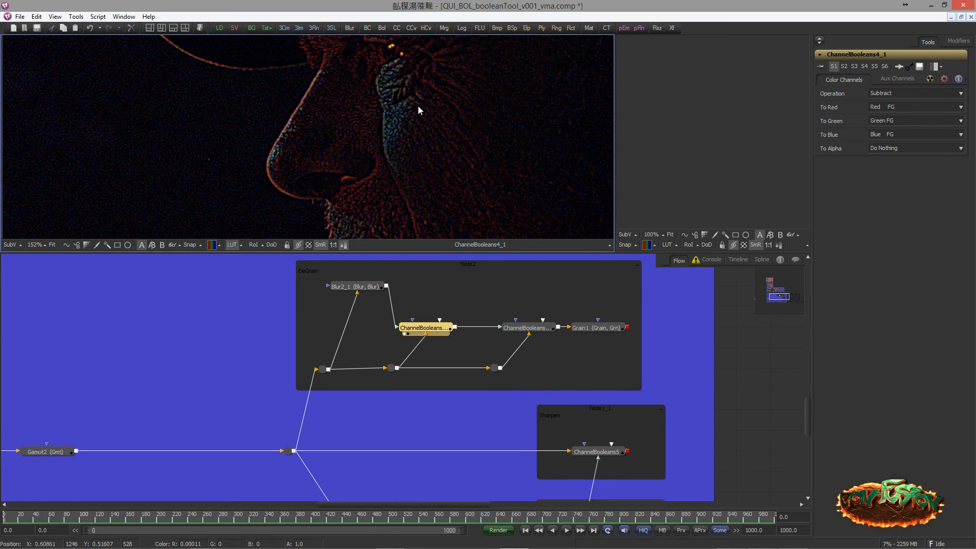
scroll(414, 151, down, 2)
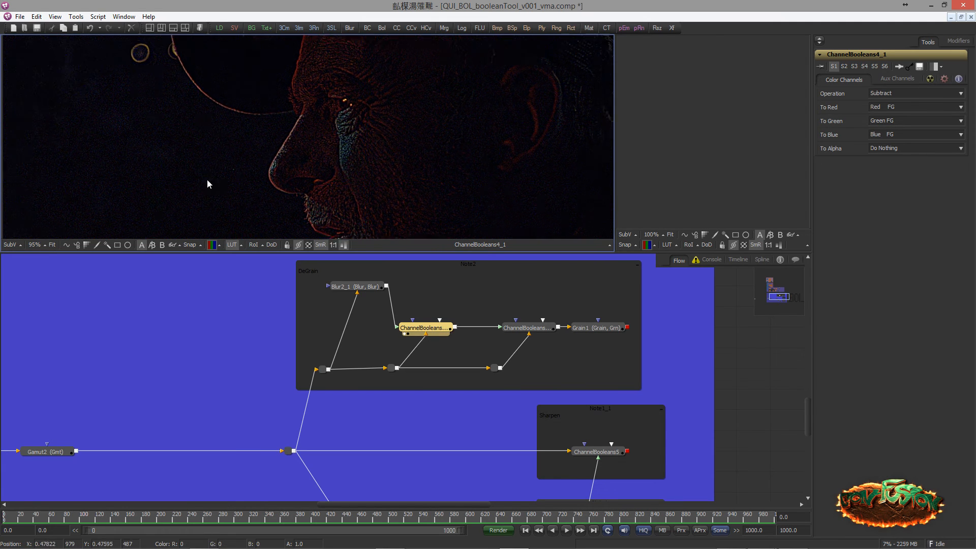
scroll(296, 150, down, 1)
scroll(476, 165, up, 3)
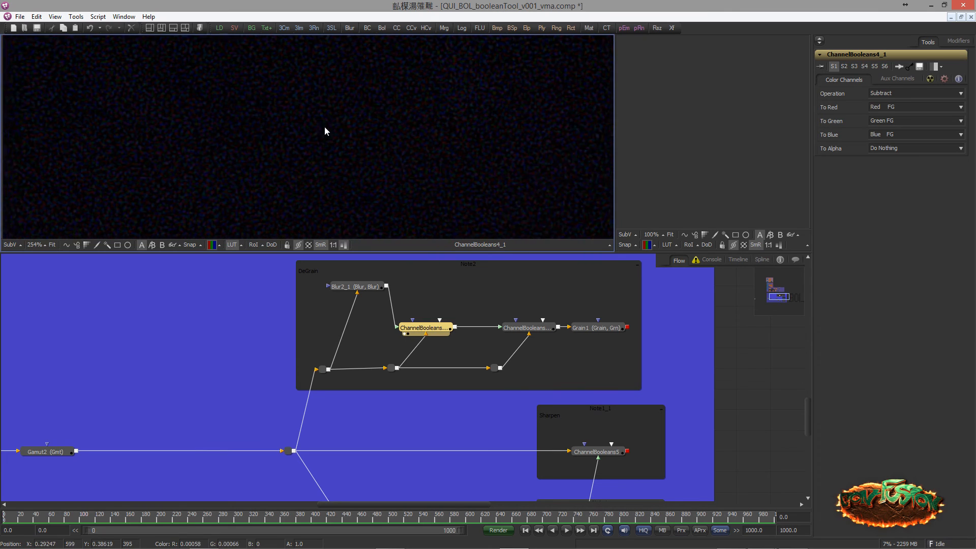
Open the settings of ChannelBooleans4_1_1, the second Channel Booleans node in the DeGrain branch, and review its Operation
drag(462, 297, 287, 317)
scroll(287, 317, up, 1)
scroll(254, 169, down, 1)
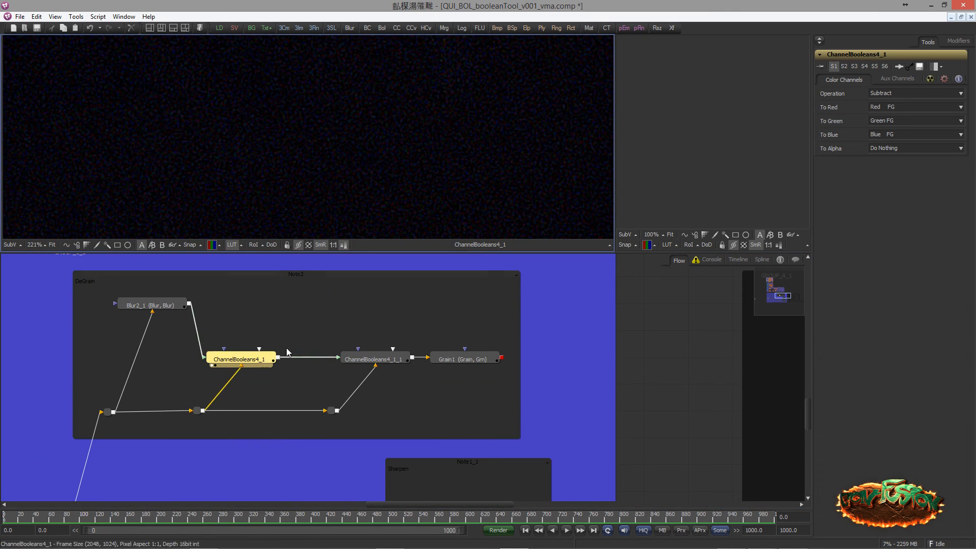
click(331, 351)
click(349, 358)
click(456, 331)
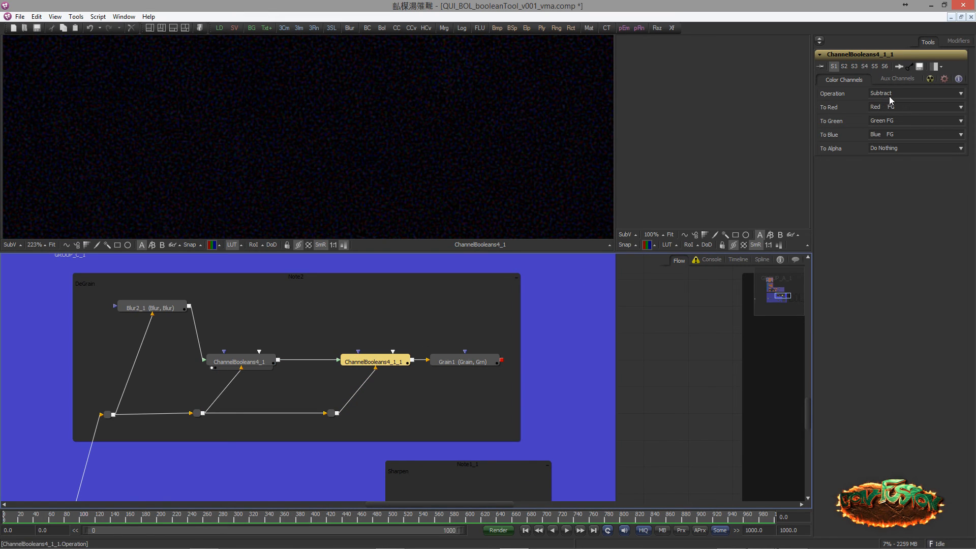
Trace the footage and grain feeding ChannelBooleans4_1_1, and display that node in the large viewer
drag(392, 313, 515, 286)
drag(380, 334, 282, 156)
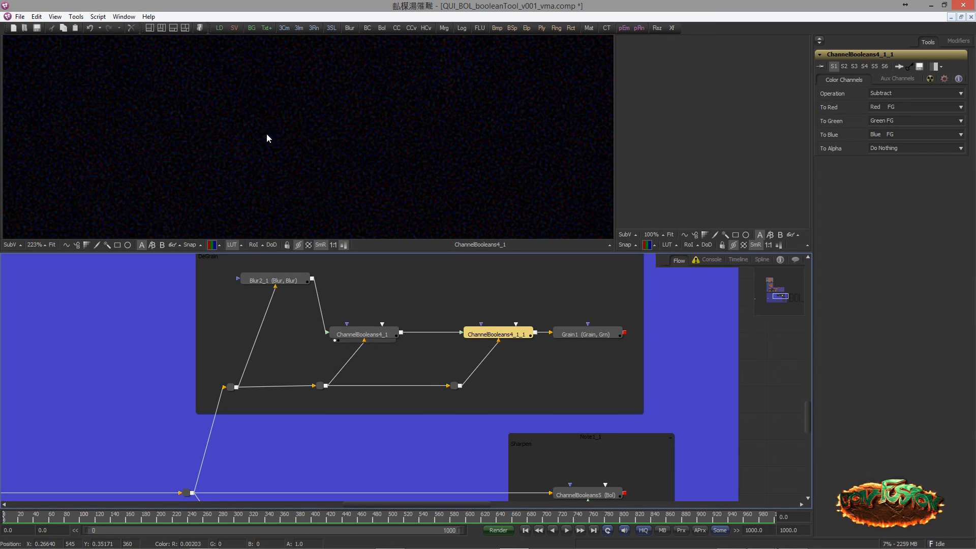
drag(358, 305, 402, 290)
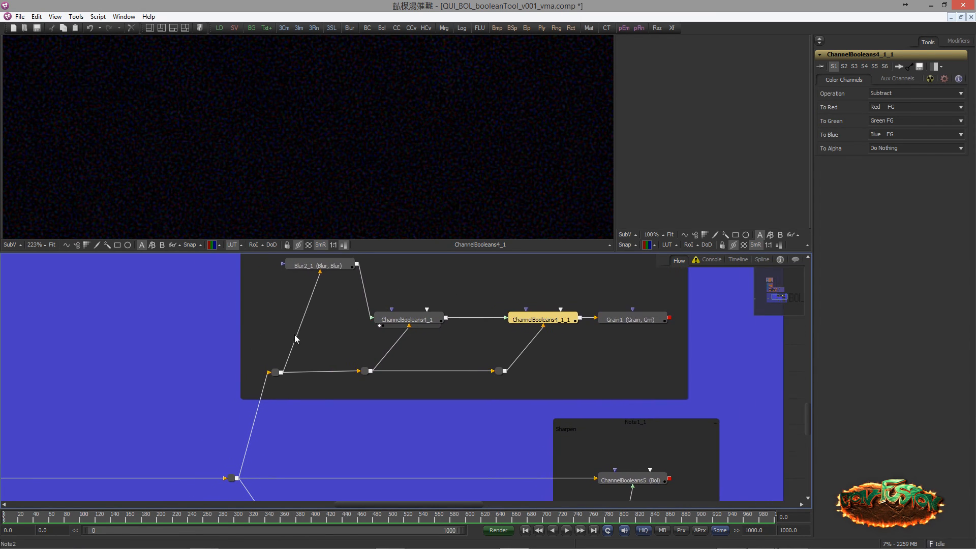
drag(246, 401, 470, 345)
scroll(241, 338, down, 1)
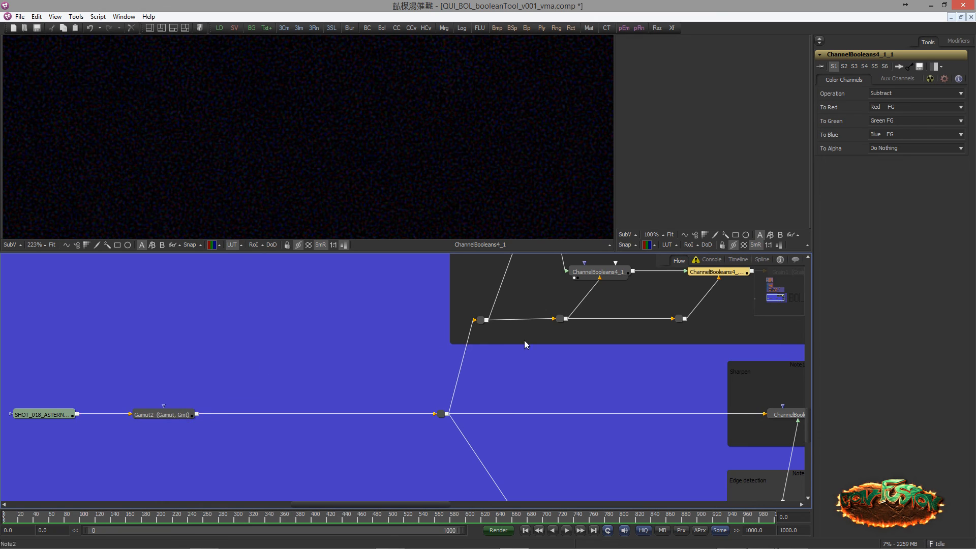
drag(583, 341, 173, 419)
drag(291, 356, 234, 158)
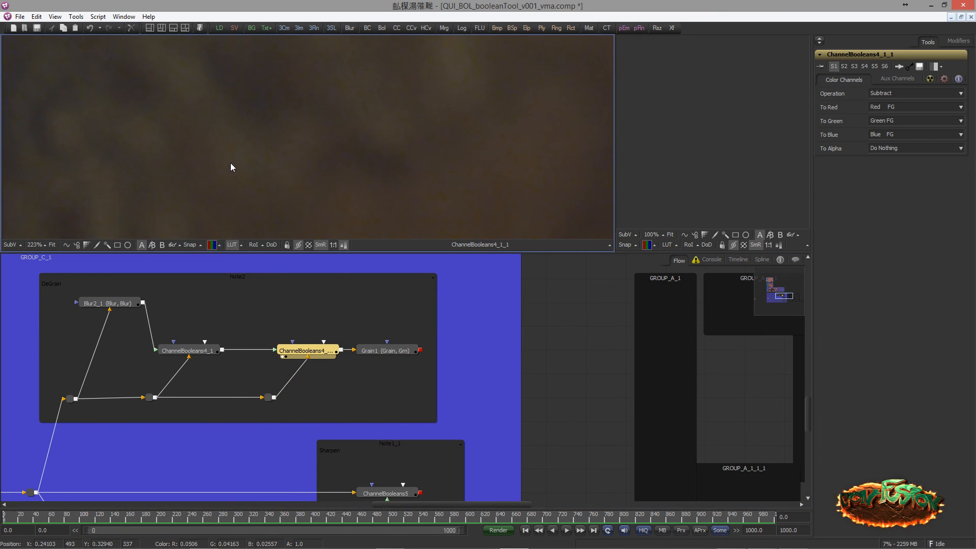
Inspect the degrained footage from ChannelBooleans4_1_1 closely around the man's nose and cheek
drag(142, 322, 265, 293)
scroll(266, 294, down, 3)
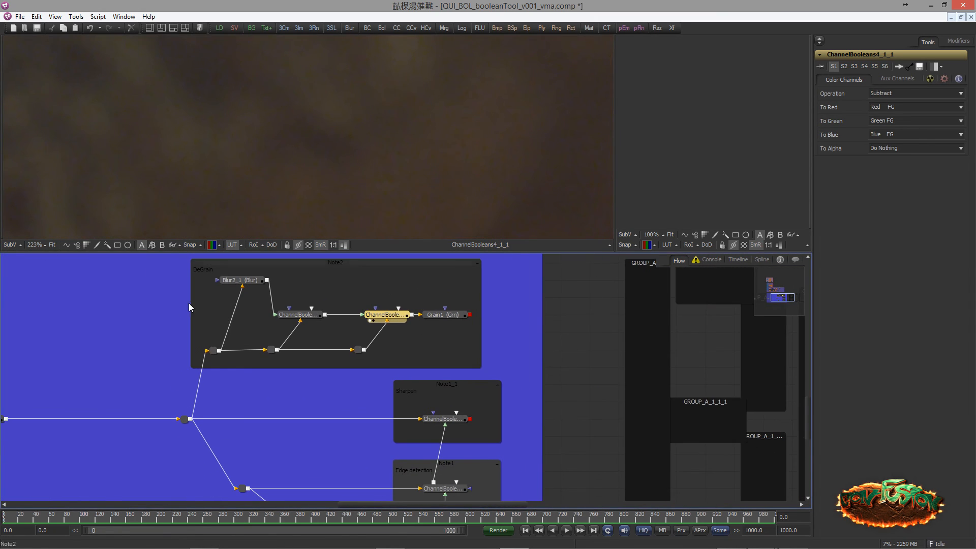
drag(281, 168, 136, 144)
scroll(136, 144, down, 3)
drag(351, 137, 244, 223)
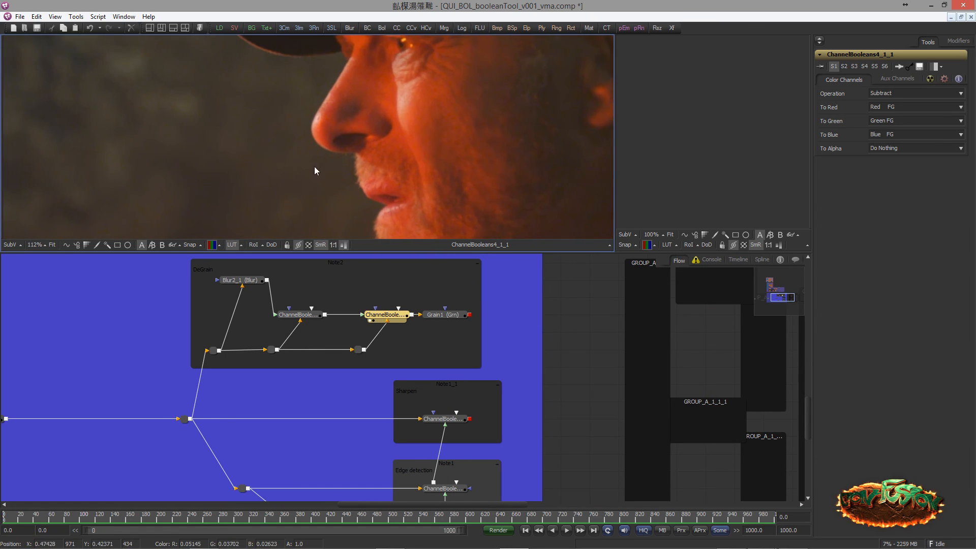
scroll(315, 166, up, 3)
drag(280, 185, 164, 248)
mouse_move(349, 155)
mouse_down()
mouse_move(347, 130)
mouse_move(351, 139)
mouse_up()
Compare the original Gamut2 footage with the degrained ChannelBooleans4_1_1 result in the large viewer
drag(211, 370, 319, 315)
scroll(246, 322, down, 1)
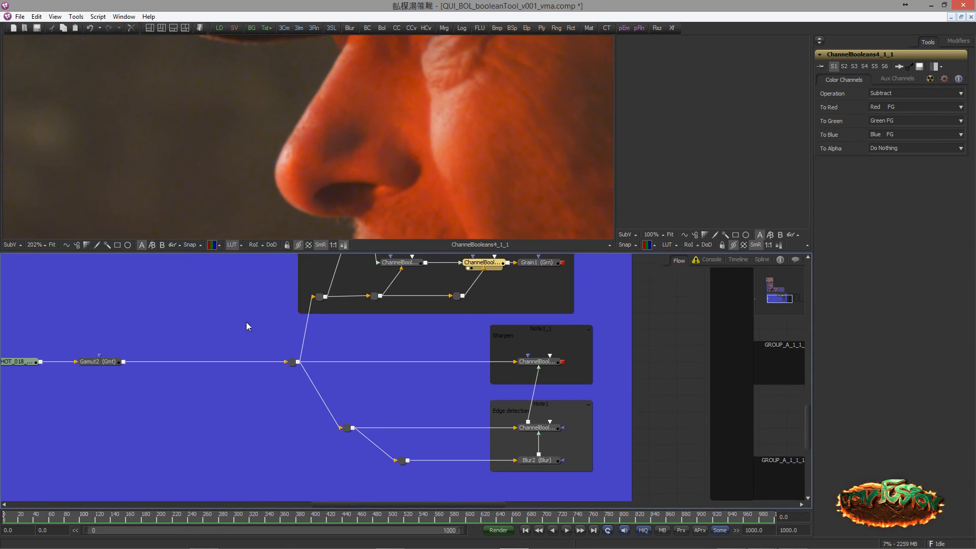
drag(148, 360, 188, 163)
drag(254, 329, 180, 364)
scroll(257, 175, up, 3)
drag(335, 342, 213, 371)
drag(256, 345, 369, 356)
drag(328, 324, 283, 188)
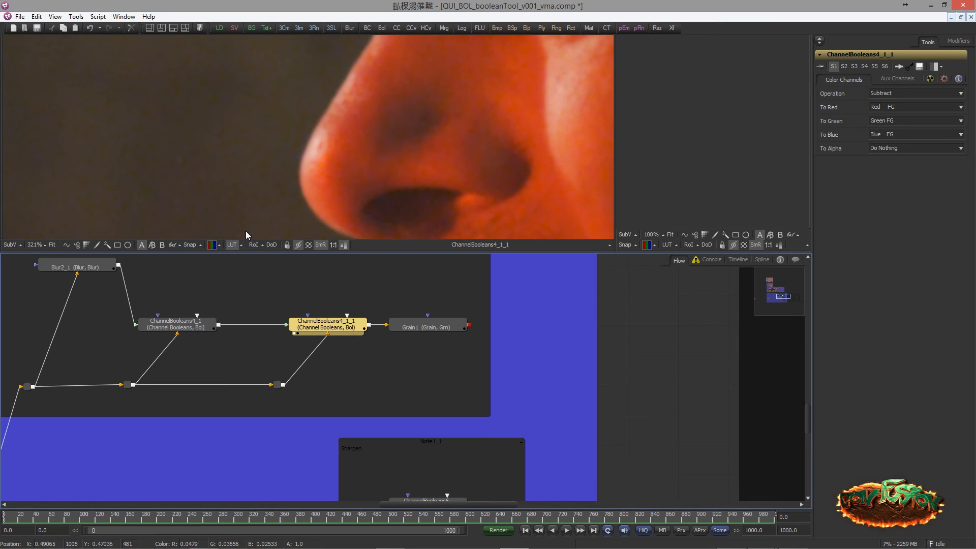
Move the Grain1 node farther from ChannelBooleans4_1_1, across the edge of the DeGrain note, and open its settings
drag(121, 405, 264, 338)
drag(220, 388, 349, 344)
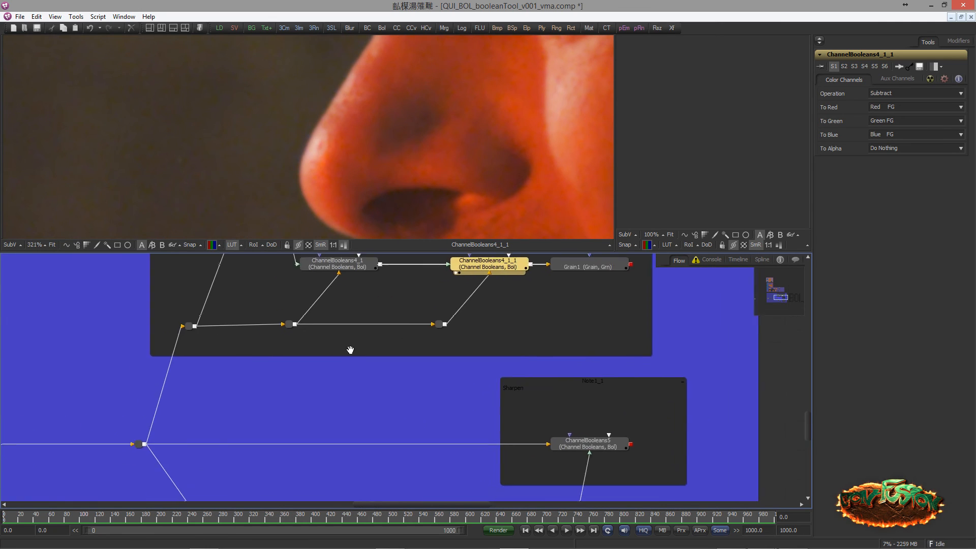
scroll(261, 368, down, 2)
scroll(261, 367, down, 1)
drag(111, 367, 272, 339)
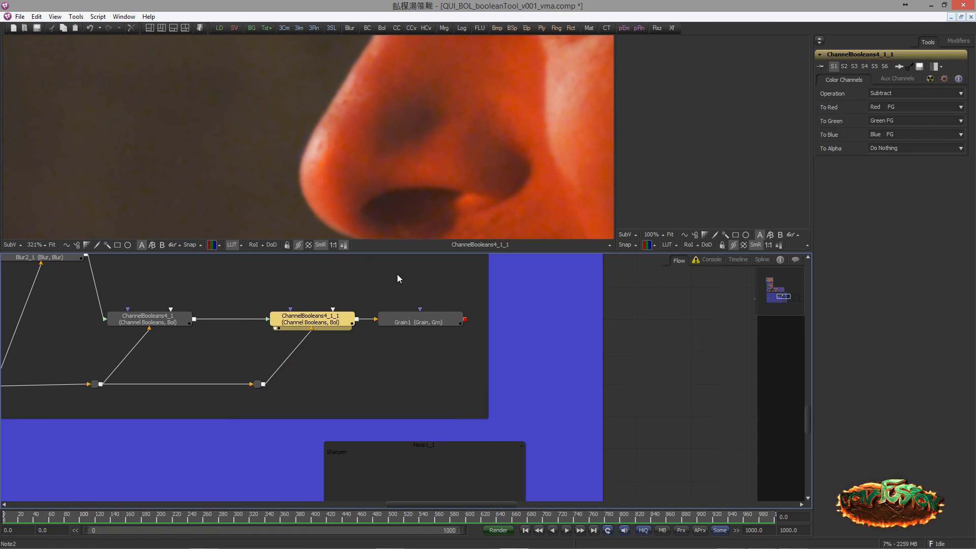
scroll(414, 337, up, 2)
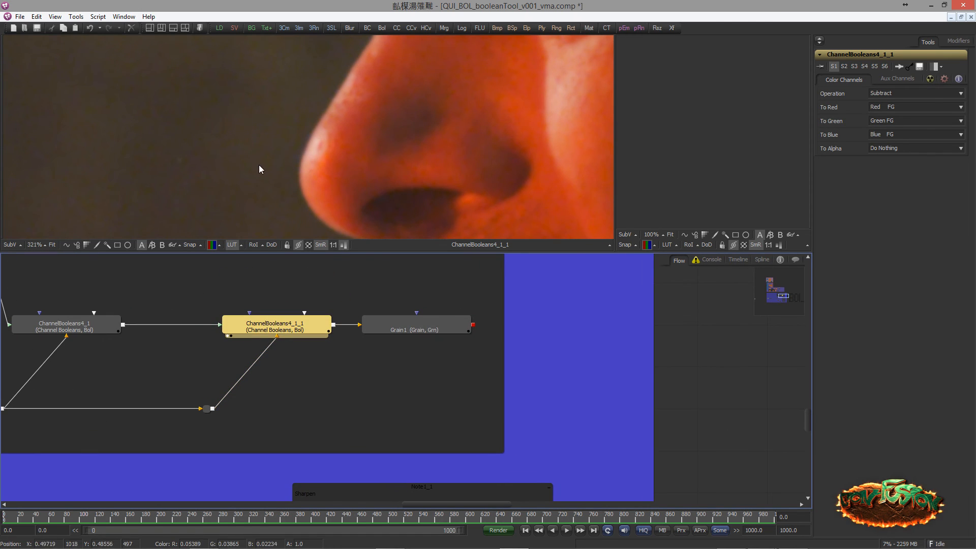
drag(401, 328, 541, 327)
drag(419, 308, 364, 319)
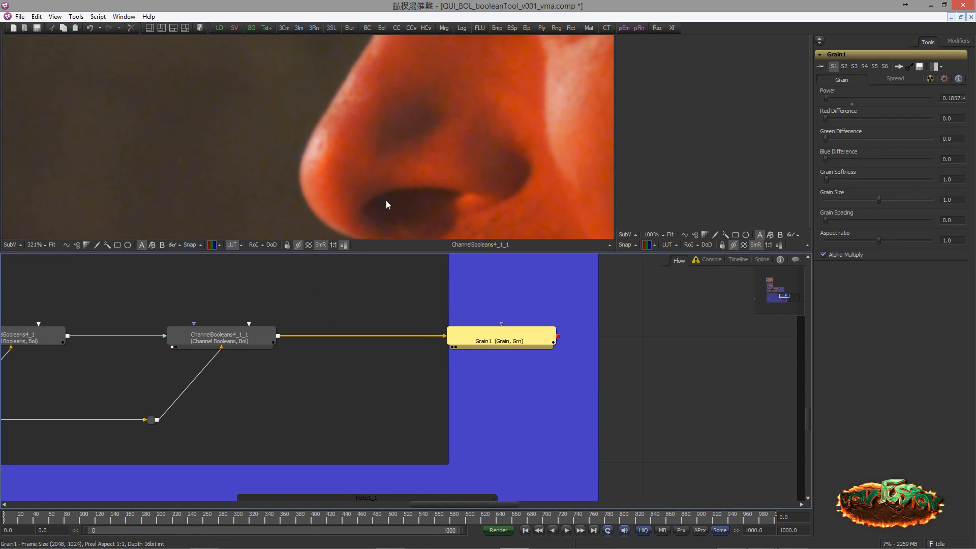
Display the Grain1 node in the large viewer and inspect the regrained face from nose to ear
key(1)
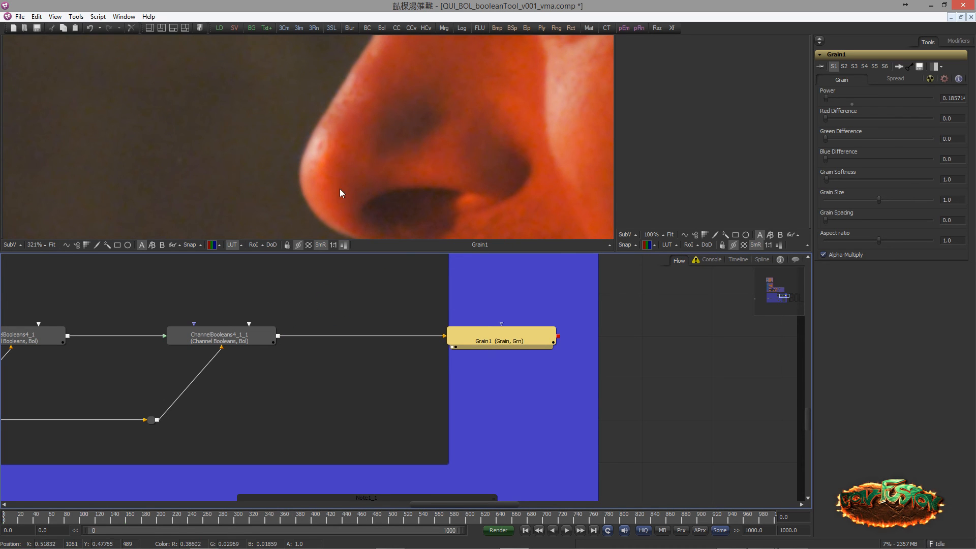
scroll(305, 183, down, 5)
scroll(270, 307, down, 3)
drag(270, 307, 415, 340)
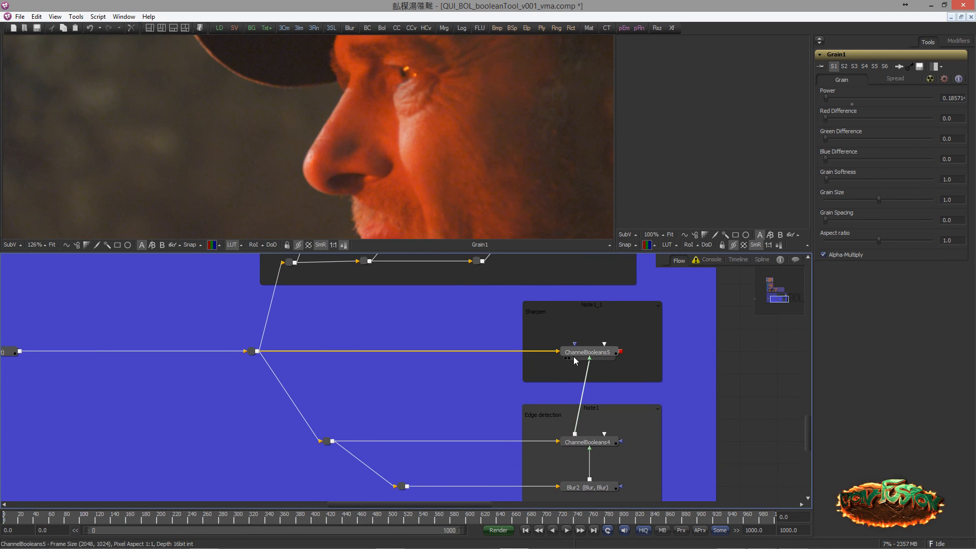
scroll(452, 305, down, 2)
drag(404, 178, 322, 163)
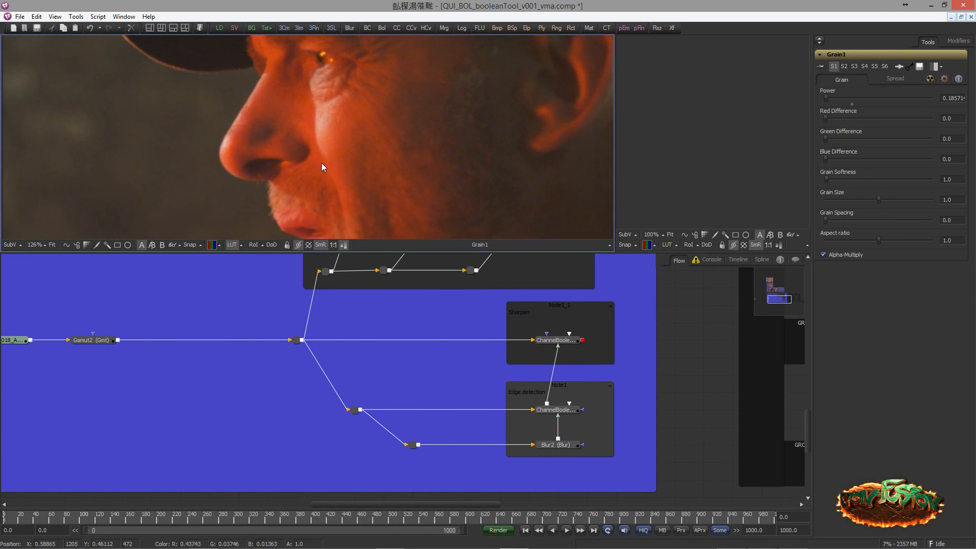
Add a Filter node in the empty area beside the Edge detection branch
drag(367, 271, 386, 372)
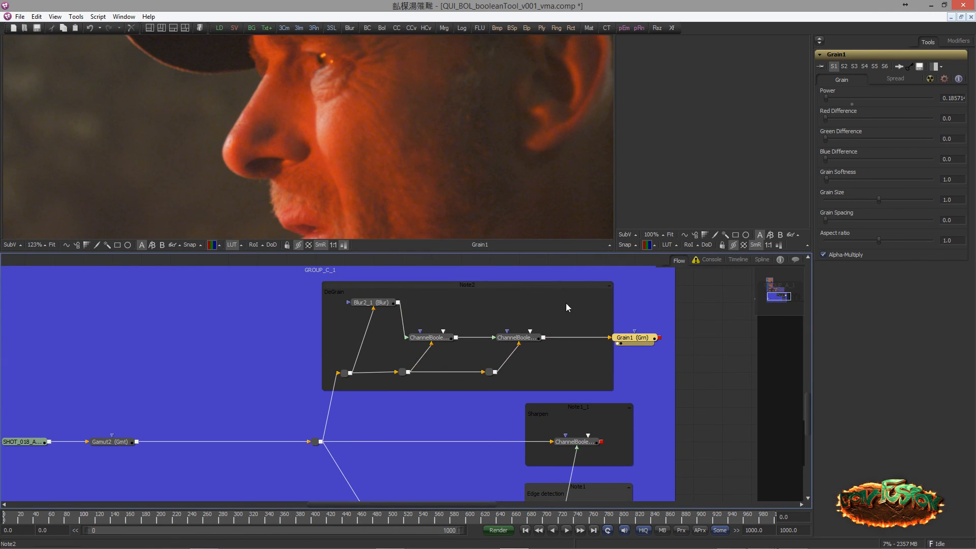
drag(490, 417, 358, 275)
scroll(358, 316, up, 2)
drag(391, 319, 341, 321)
drag(226, 357, 304, 361)
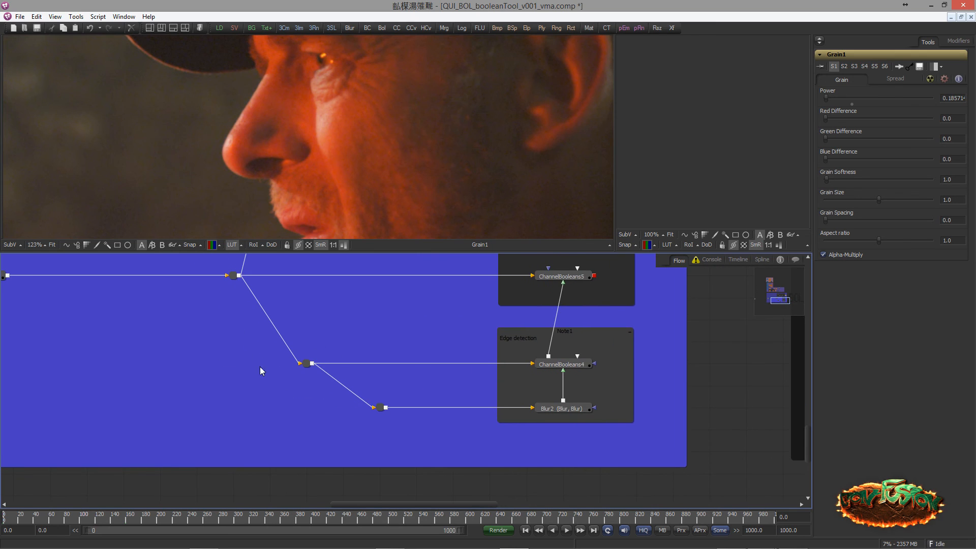
click(261, 370)
key(ctrl+space)
text(filter)
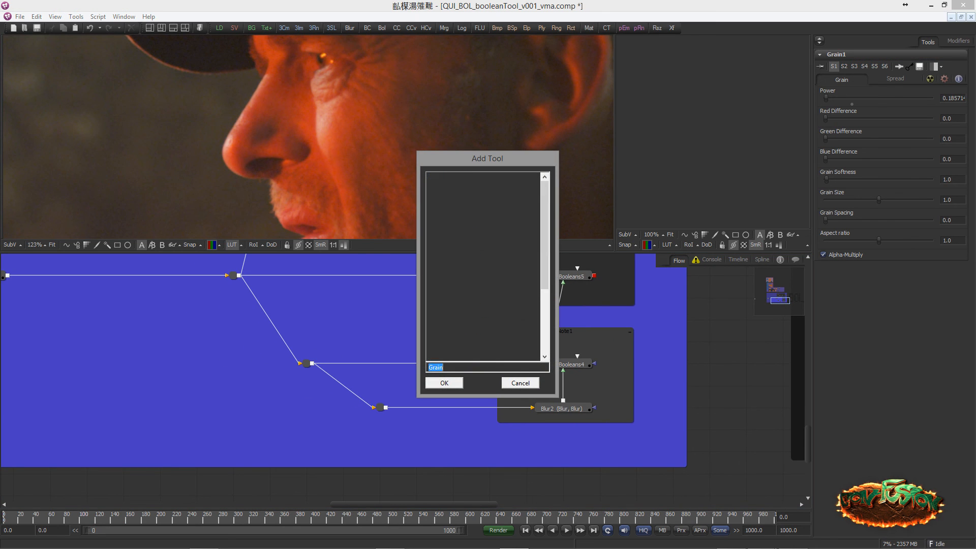
key(Return)
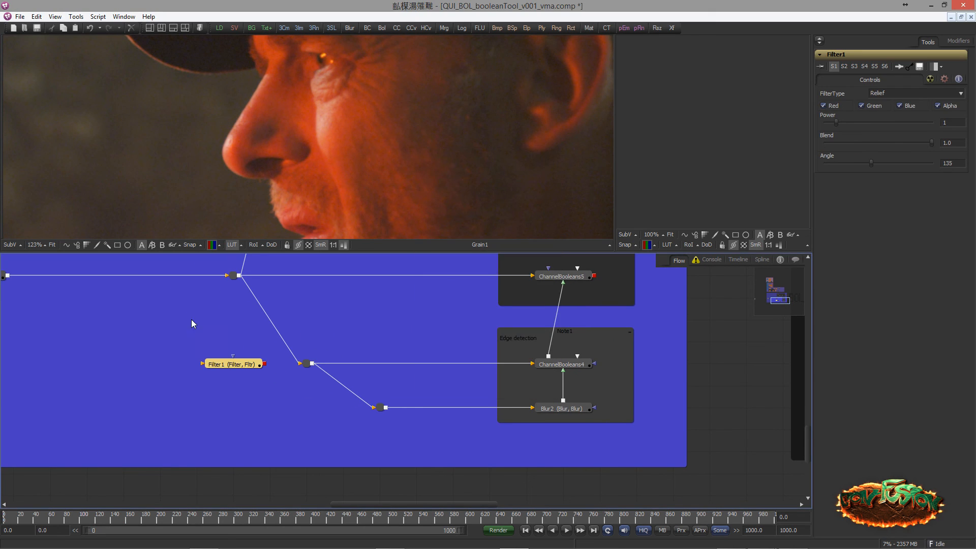
Feed Gamut2 into Filter1, display it in the large viewer, and set its filter type to Laplacian
drag(129, 300, 324, 388)
key(1)
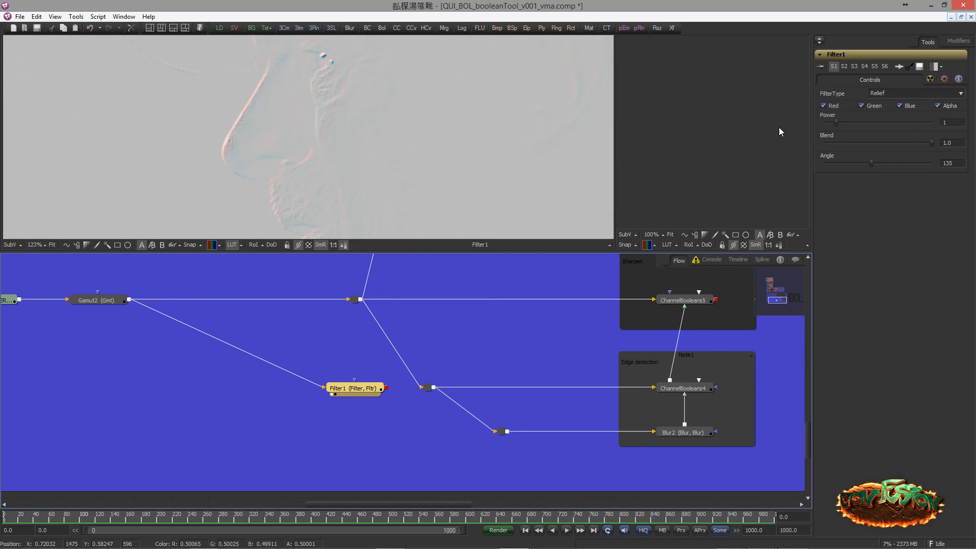
click(877, 94)
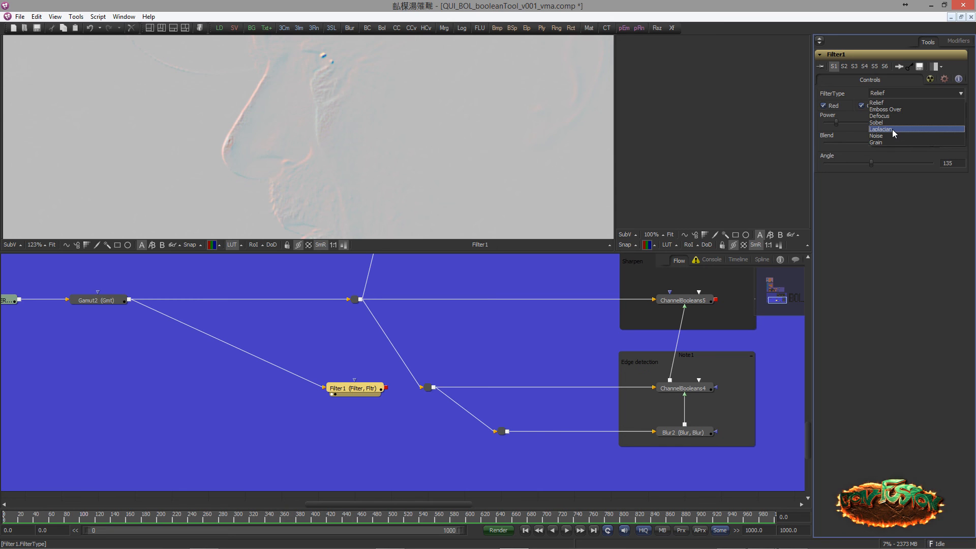
click(881, 129)
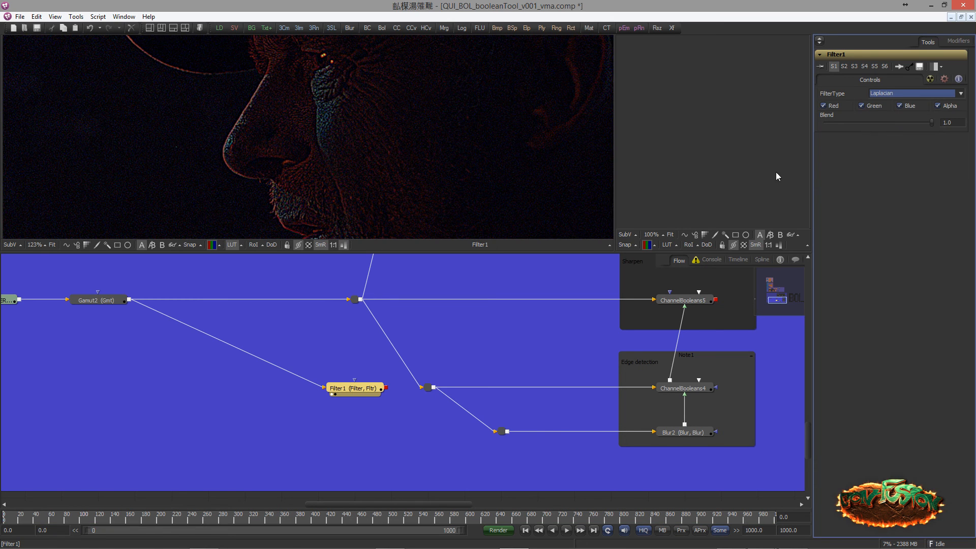
Inspect the Laplacian filter around the nose and compare it with ChannelBooleans4_1 from the DeGrain setup in the large viewer
scroll(303, 145, up, 5)
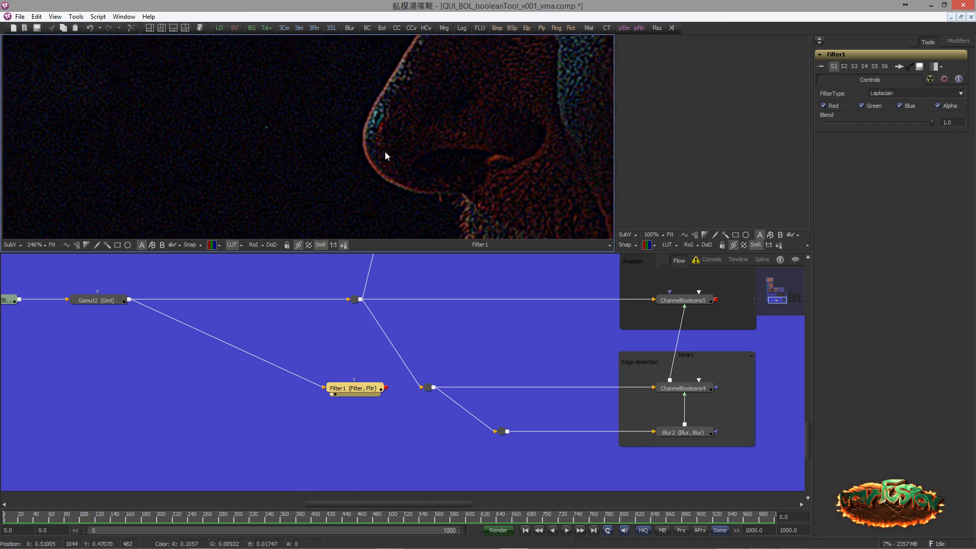
scroll(412, 352, down, 2)
drag(412, 352, 277, 357)
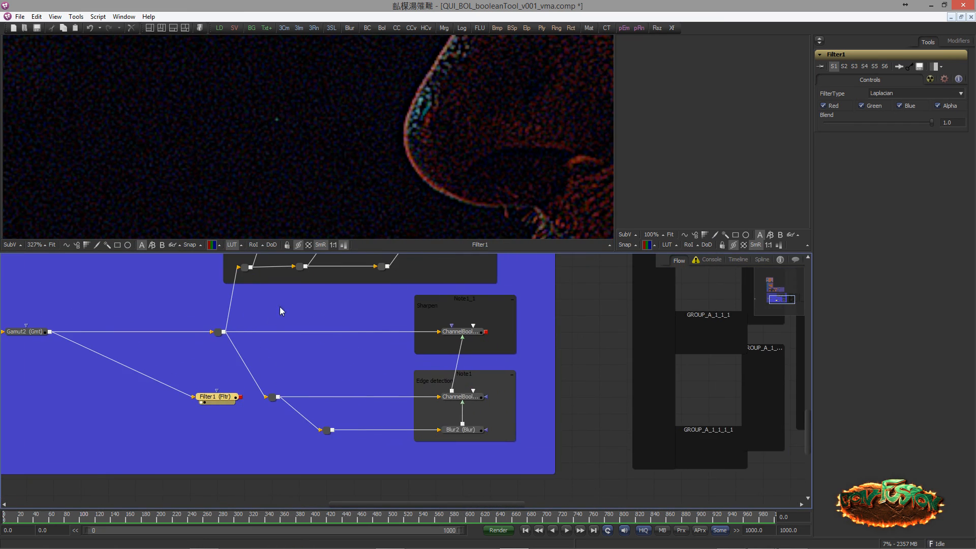
mouse_move(371, 304)
mouse_down()
mouse_move(346, 331)
mouse_move(355, 310)
mouse_up()
scroll(346, 331, down, 1)
drag(326, 266, 263, 147)
scroll(305, 164, down, 6)
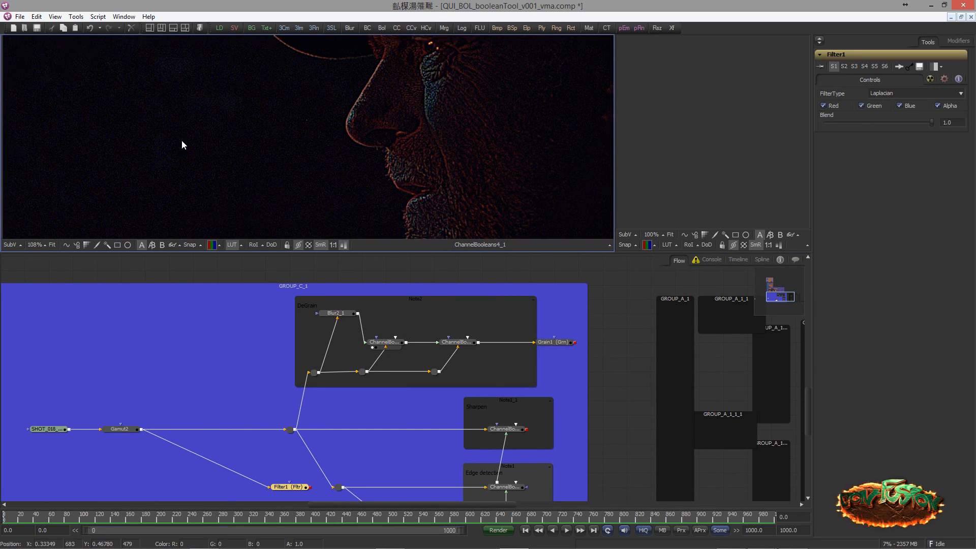
drag(242, 303, 271, 240)
drag(321, 420, 307, 199)
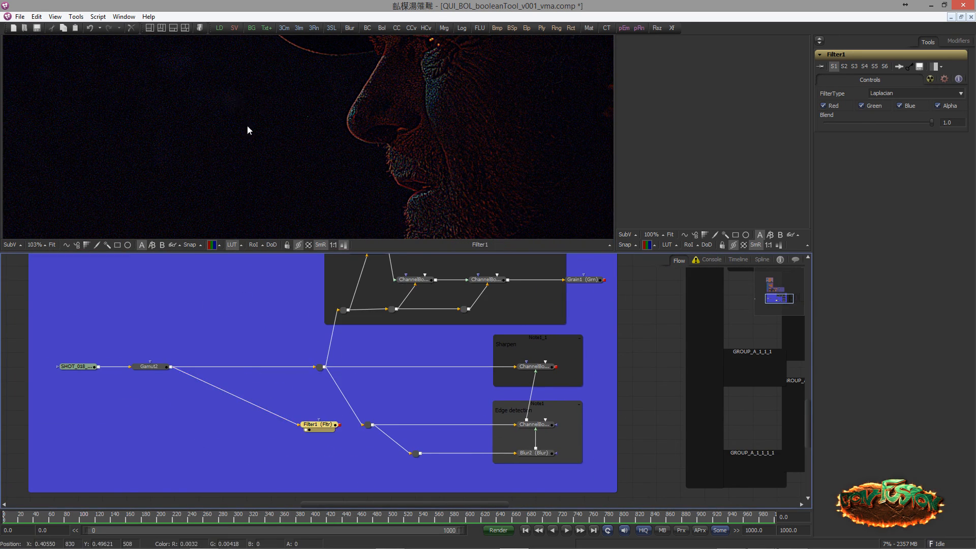
click(323, 431)
View Blur2 from the Edge detection note, and compare ChannelBooleans4 with the Laplacian Filter1 result
scroll(374, 375, up, 4)
drag(192, 382, 241, 376)
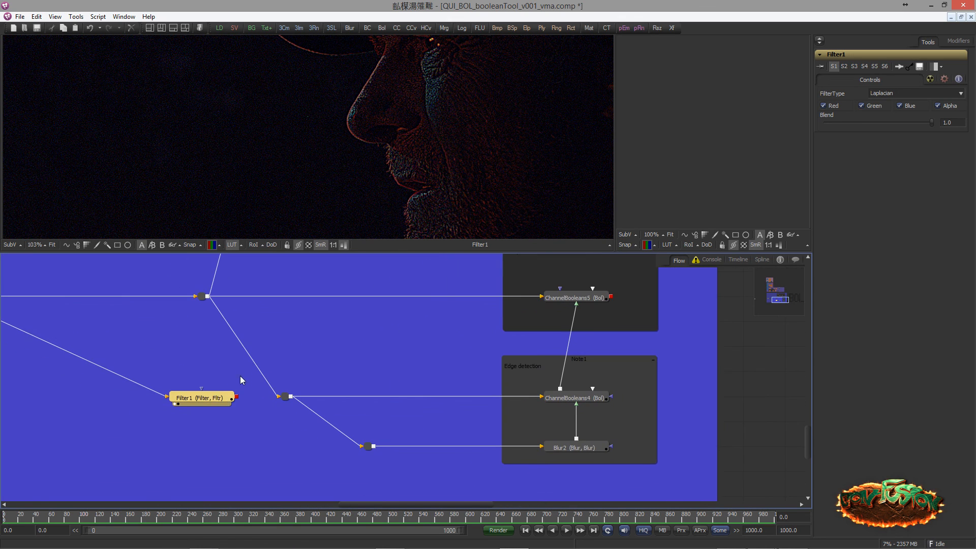
scroll(327, 120, down, 3)
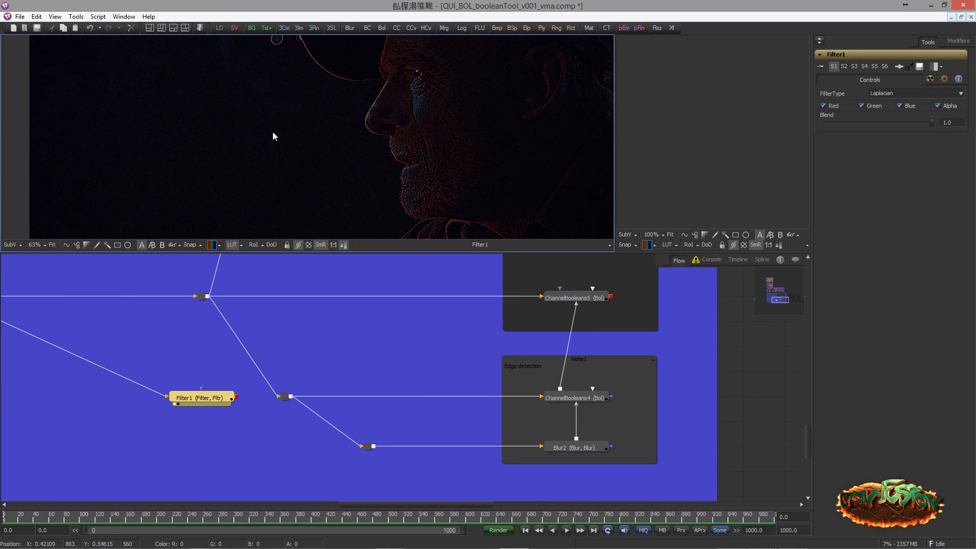
drag(372, 357, 234, 331)
scroll(340, 334, up, 1)
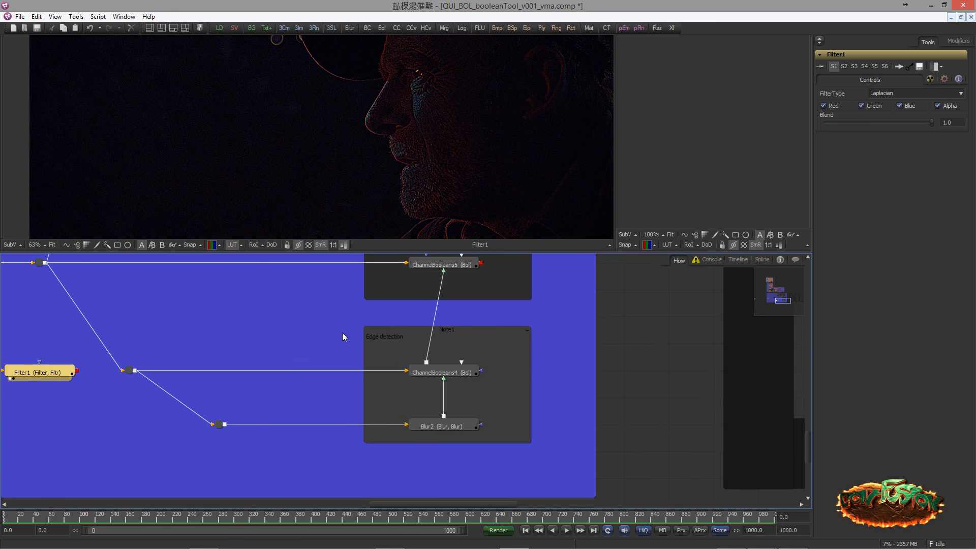
click(415, 433)
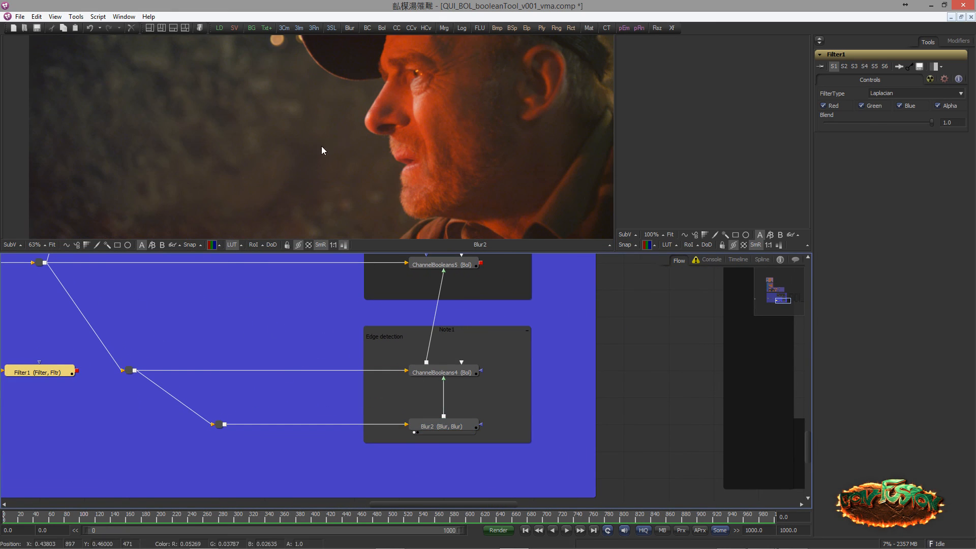
click(415, 379)
key(1)
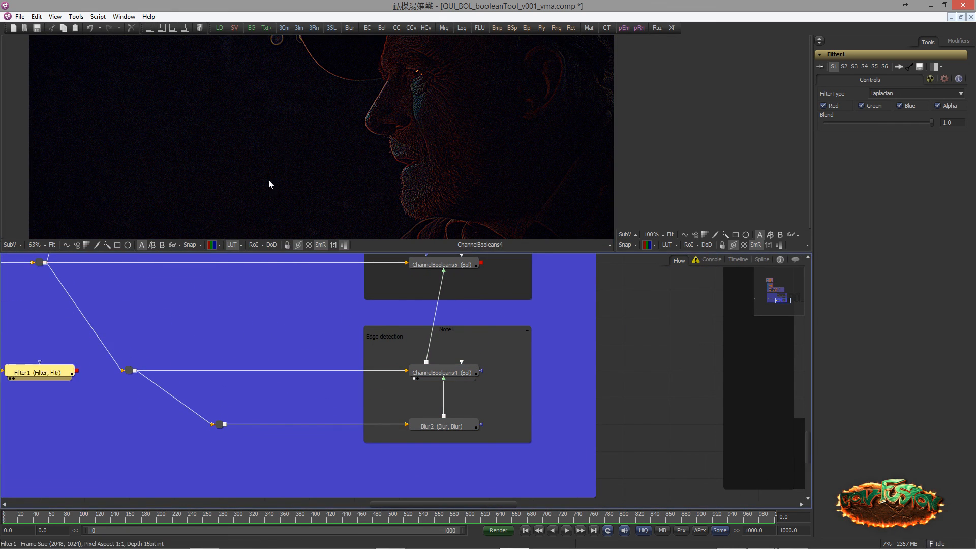
click(415, 379)
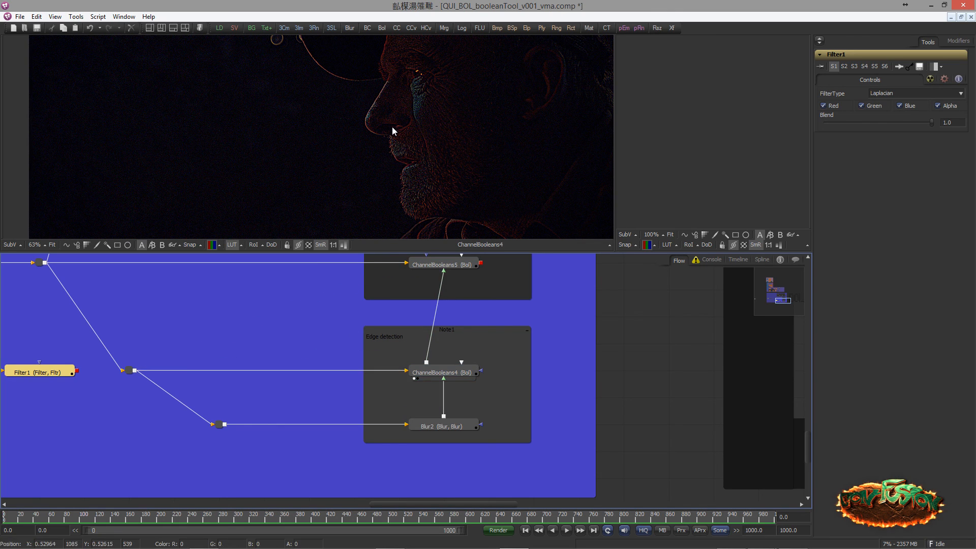
Open the color channel settings of ChannelBooleans5 in the Sharpen note
drag(294, 343, 209, 407)
scroll(223, 400, up, 1)
drag(366, 299, 385, 326)
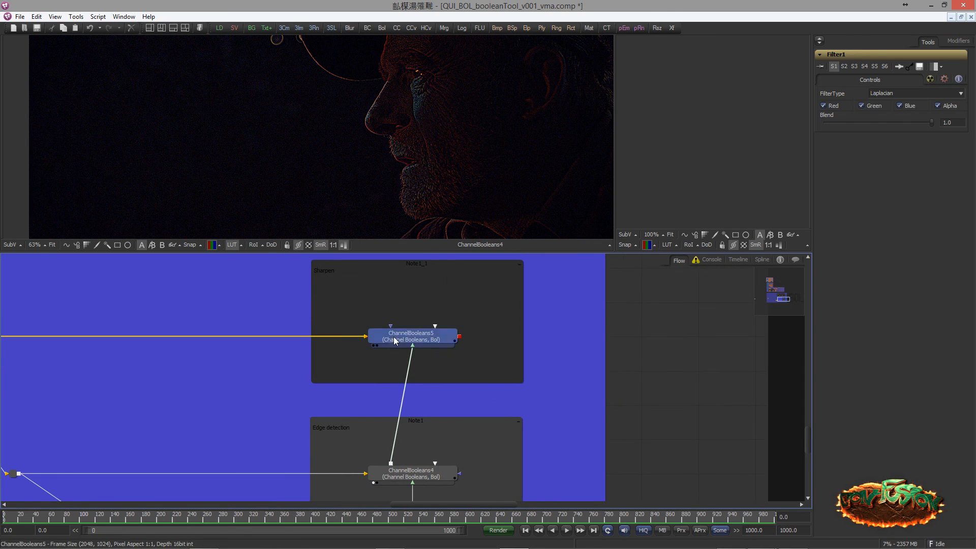
click(394, 338)
click(839, 82)
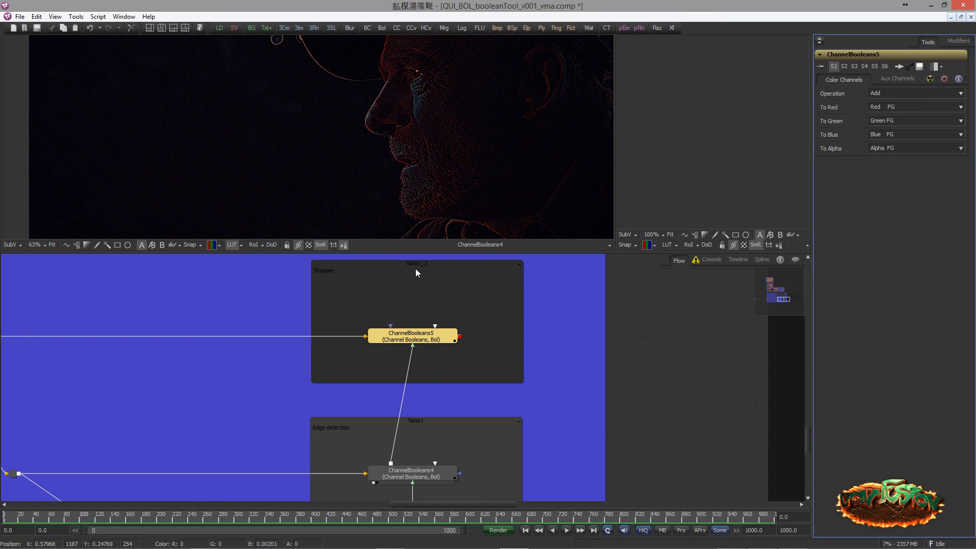
Display the original Gamut2 footage in the large viewer and examine the man's nose up close
drag(11, 322, 290, 312)
drag(606, 311, 383, 300)
drag(60, 314, 287, 153)
drag(483, 285, 242, 351)
scroll(242, 351, up, 4)
drag(419, 162, 455, 149)
scroll(455, 150, up, 1)
scroll(456, 148, up, 2)
drag(364, 116, 372, 154)
scroll(404, 202, up, 3)
drag(401, 361, 452, 291)
scroll(448, 293, down, 1)
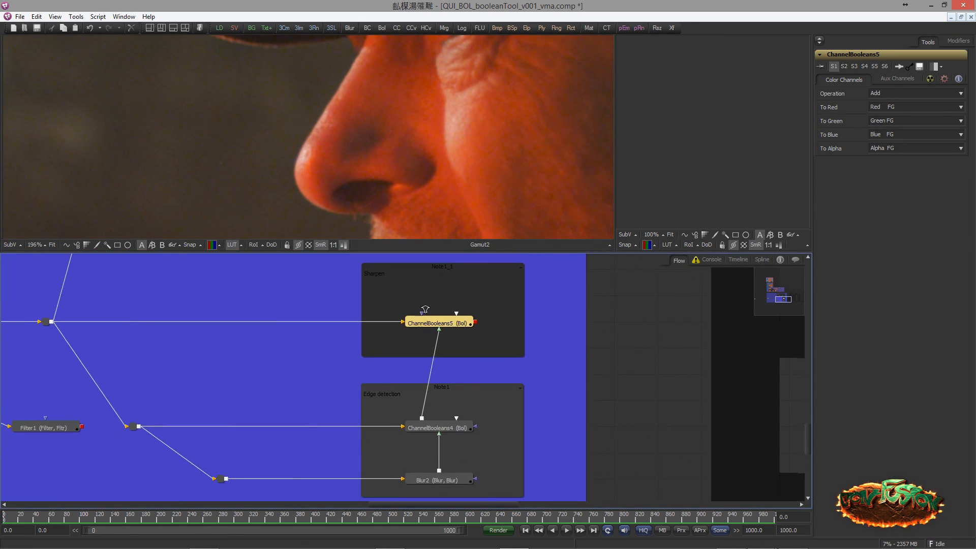
Display the sharpened ChannelBooleans5 result in the large viewer and examine the nose area
scroll(440, 296, up, 2)
drag(448, 331, 414, 250)
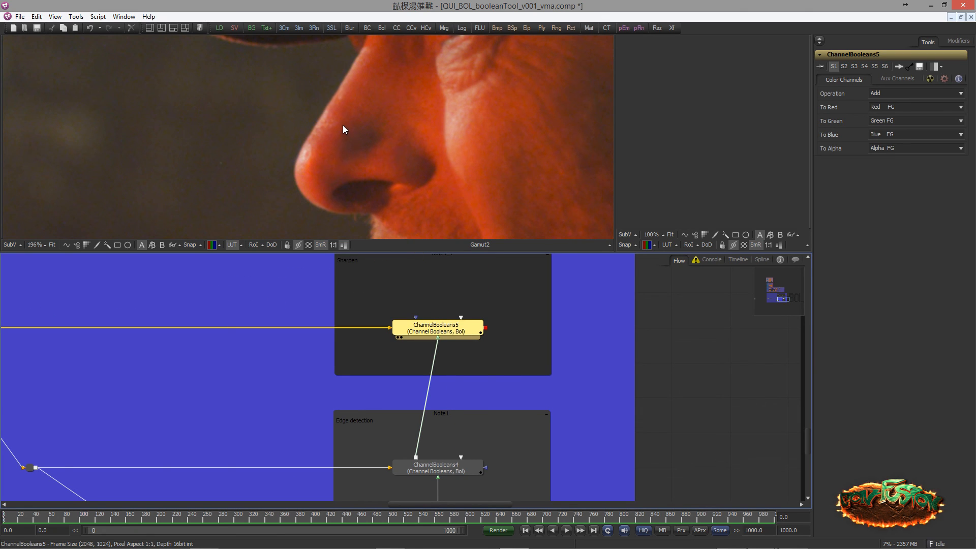
drag(343, 125, 318, 122)
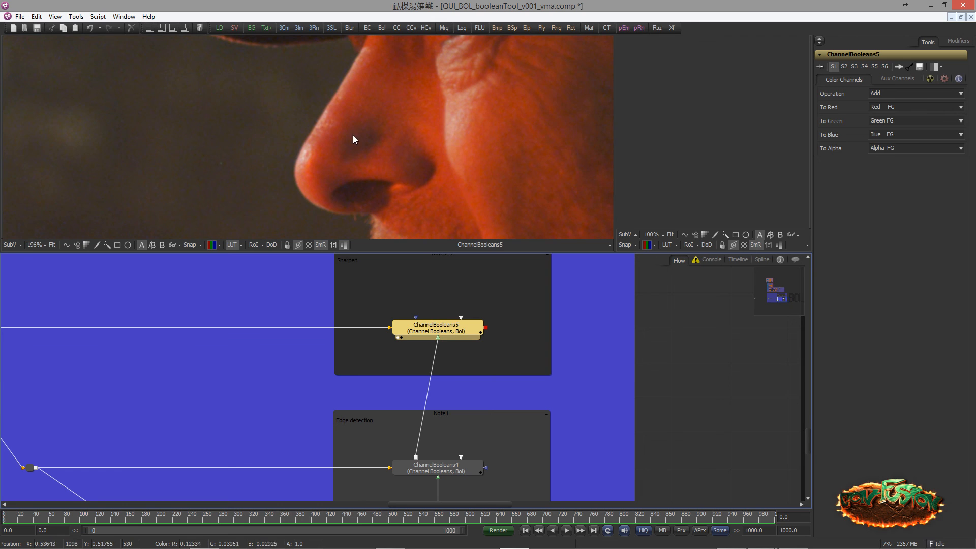
scroll(353, 135, down, 1)
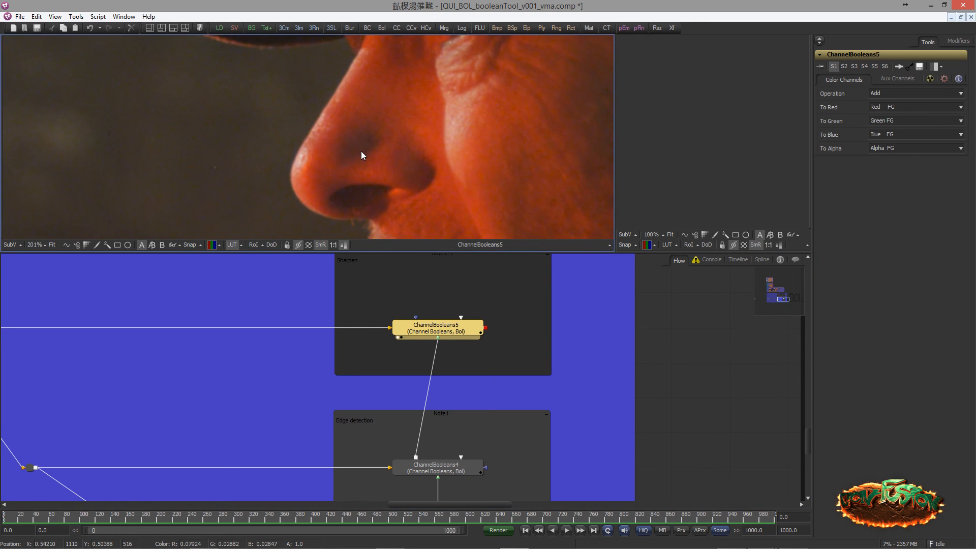
scroll(361, 151, up, 1)
drag(437, 328, 328, 136)
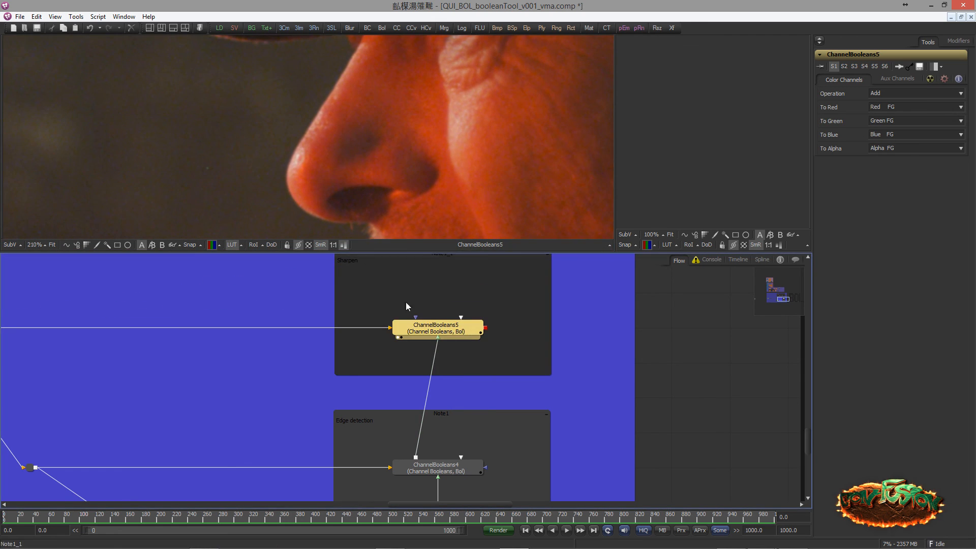
Toggle pass-through on ChannelBooleans5 repeatedly to compare the sharpened and original skin detail around the nose and cheek
key(ctrl+p)
key(ctrl+p)
key(ctrl+p)
key(ctrl+p)
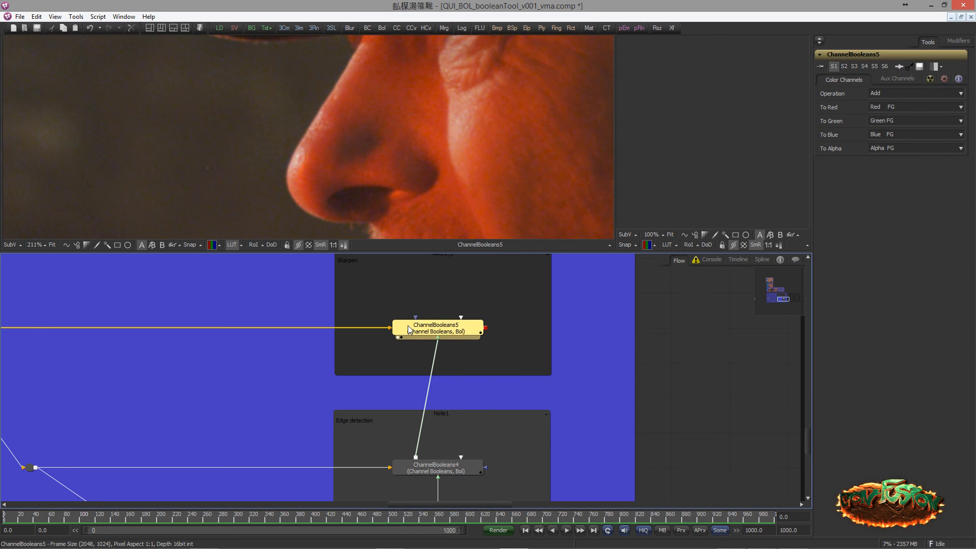
scroll(463, 133, up, 4)
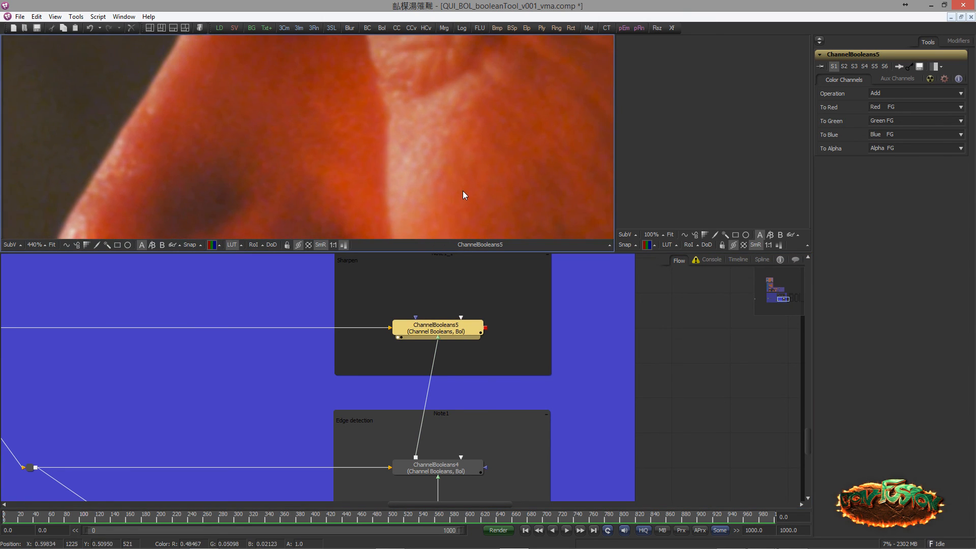
key(ctrl+p)
key(ctrl+p)
key(ctrl+p)
key(ctrl+p)
key(ctrl+p)
key(ctrl+p)
key(ctrl+p)
key(ctrl+p)
scroll(401, 156, down, 1)
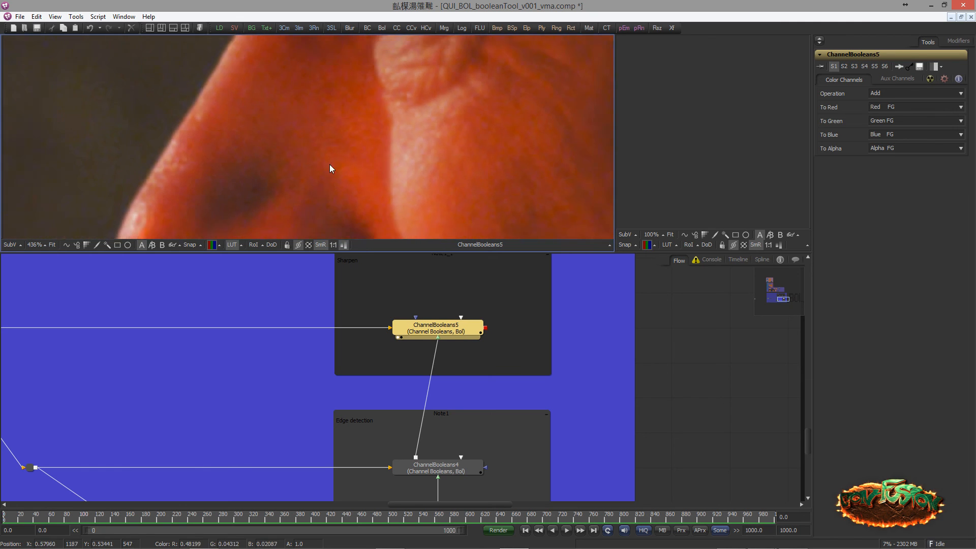
scroll(270, 186, down, 12)
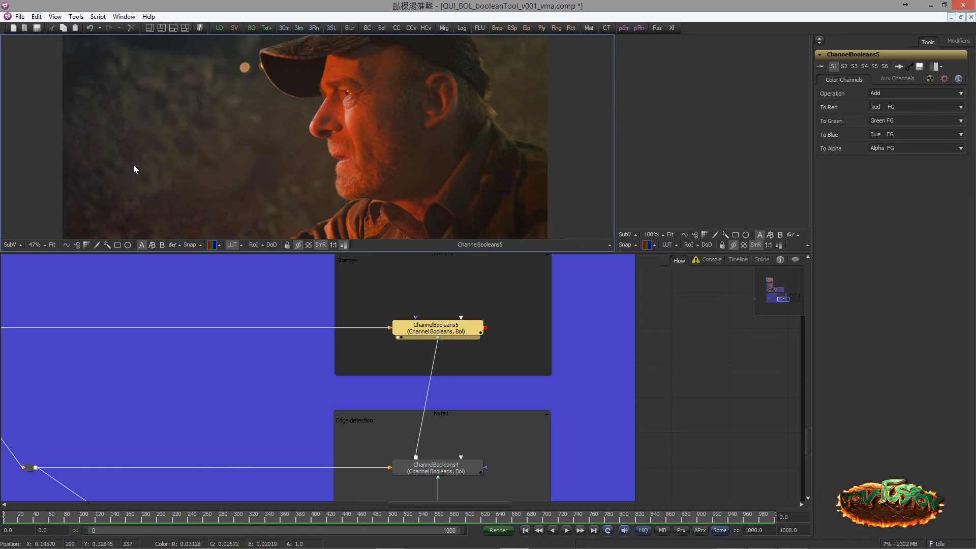
drag(134, 165, 170, 148)
Review the whole node flow with all the colored example groups in one overview
drag(285, 300, 345, 374)
scroll(360, 351, down, 1)
scroll(368, 364, down, 1)
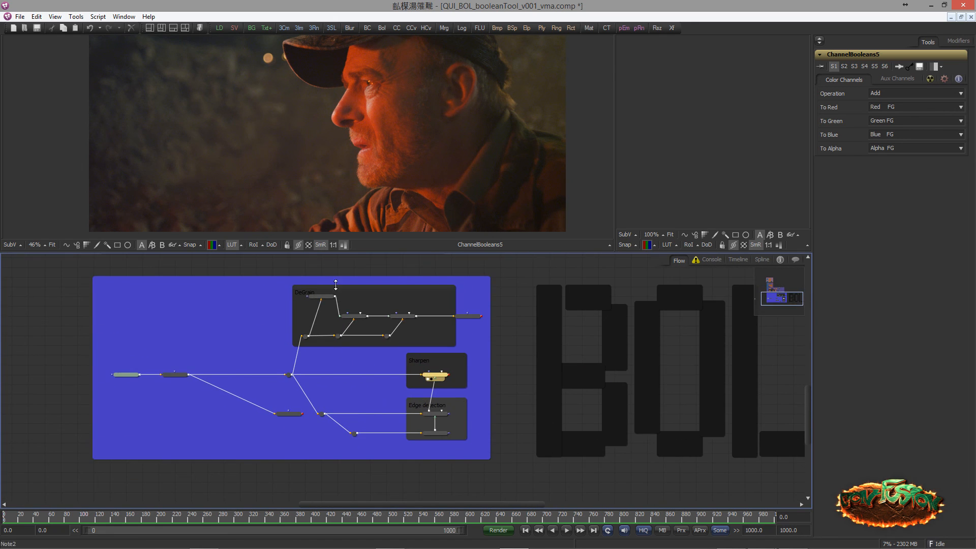
scroll(204, 300, down, 2)
drag(204, 300, 267, 375)
scroll(209, 318, down, 1)
scroll(115, 344, down, 2)
drag(98, 337, 126, 354)
drag(159, 326, 143, 362)
scroll(151, 361, down, 1)
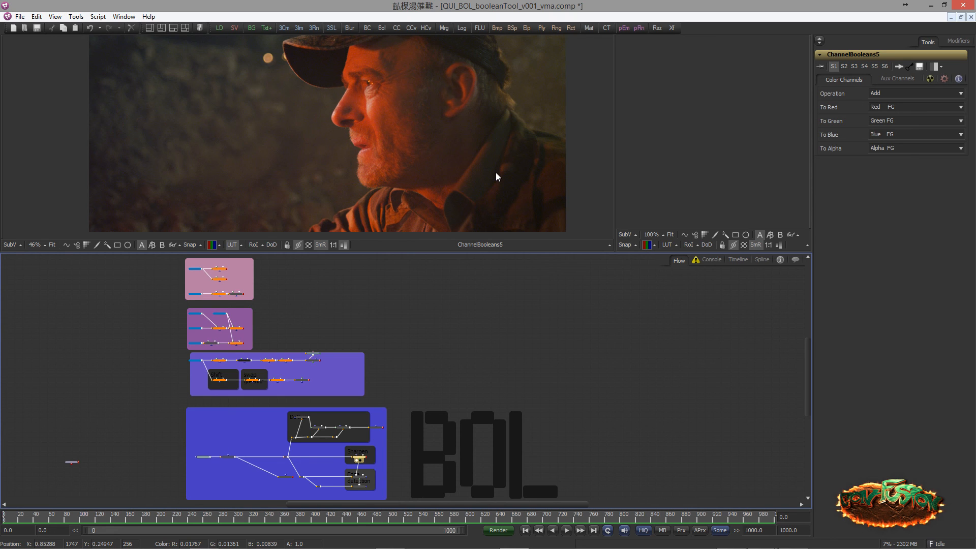
scroll(370, 209, down, 1)
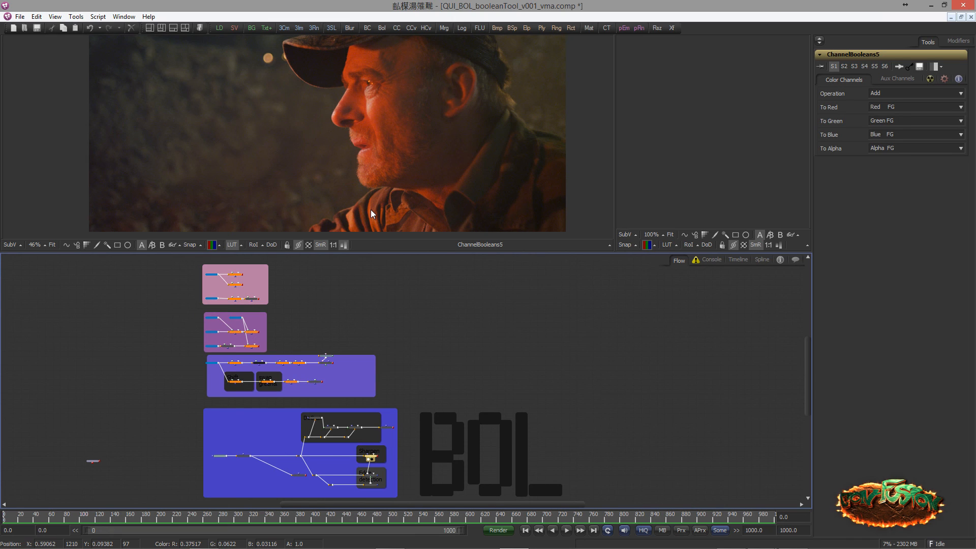